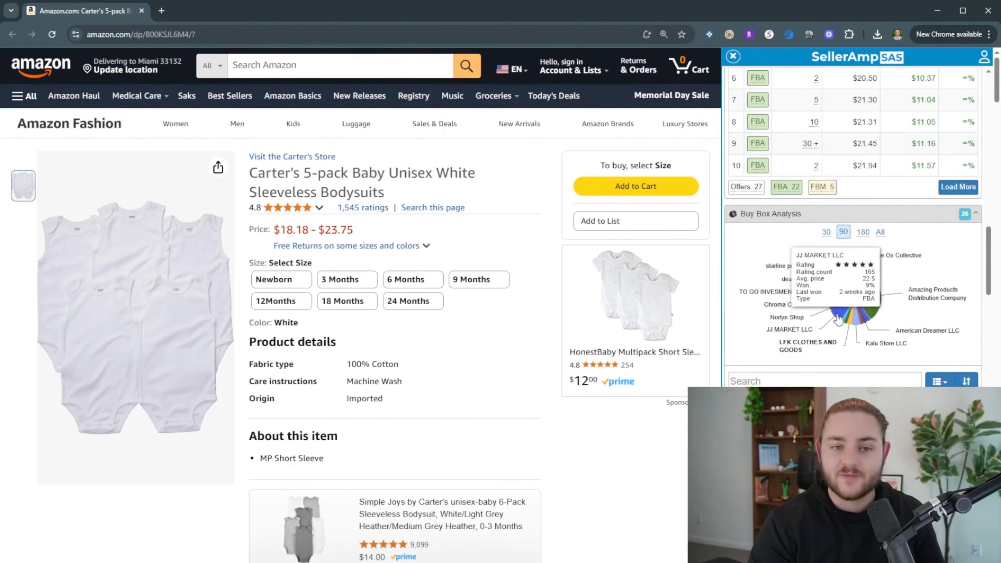
Open the row 7 FBA seller's storefront from the Offers table in a SellerAmp SAS Storefront Search tab
scroll(831, 320, "up", 1)
scroll(832, 367, "up", 5)
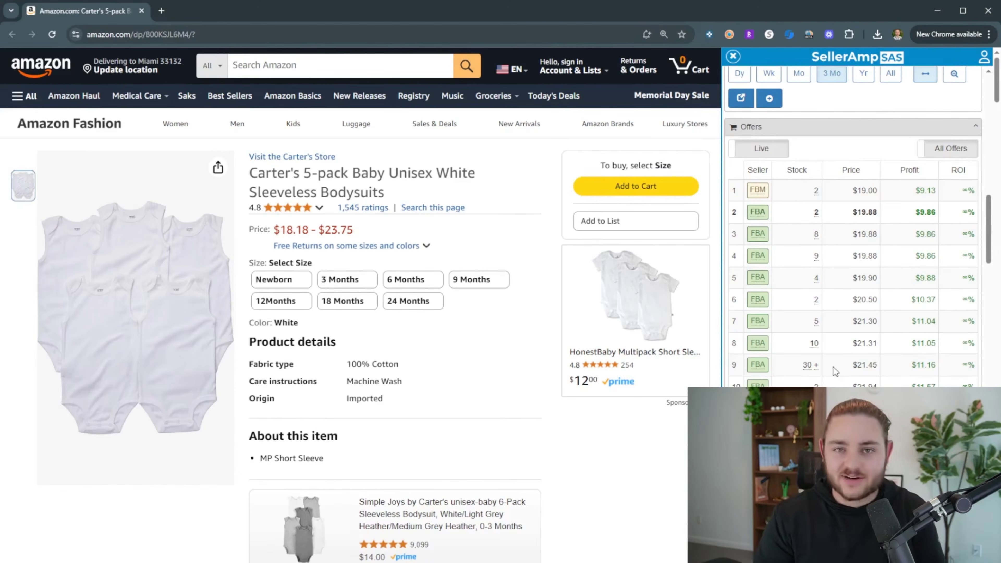
middle_click(760, 323)
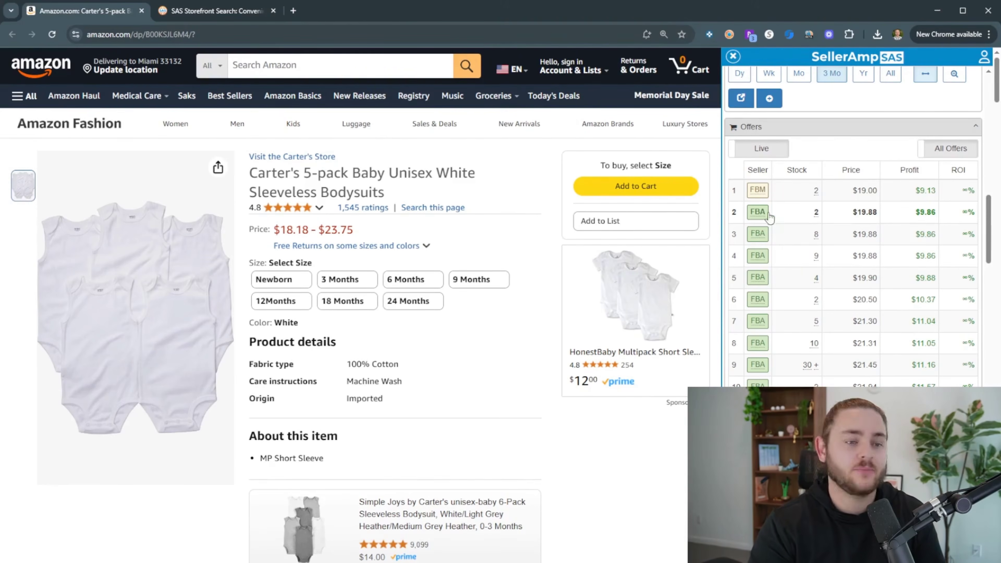
mouse_move(760, 233)
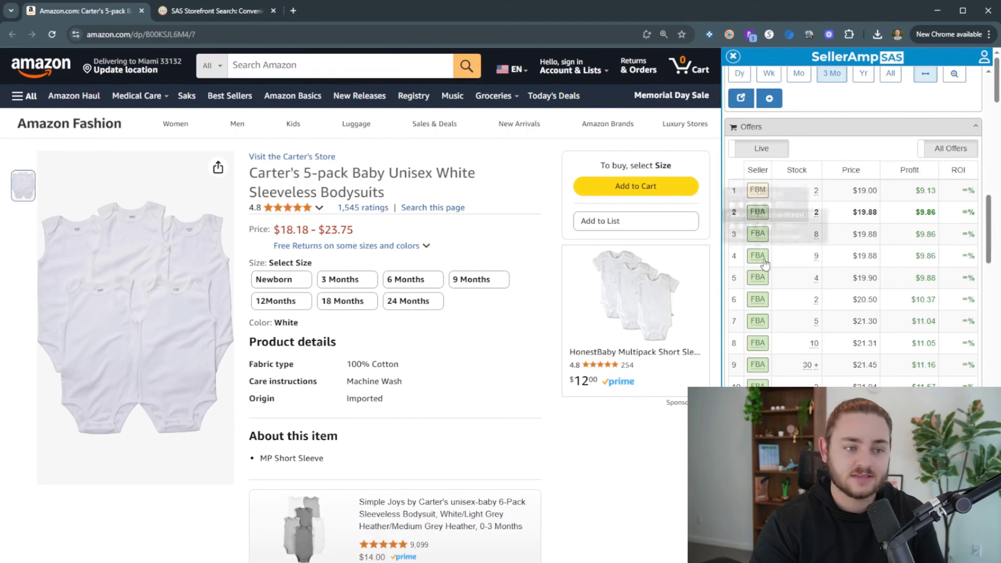
mouse_move(760, 348)
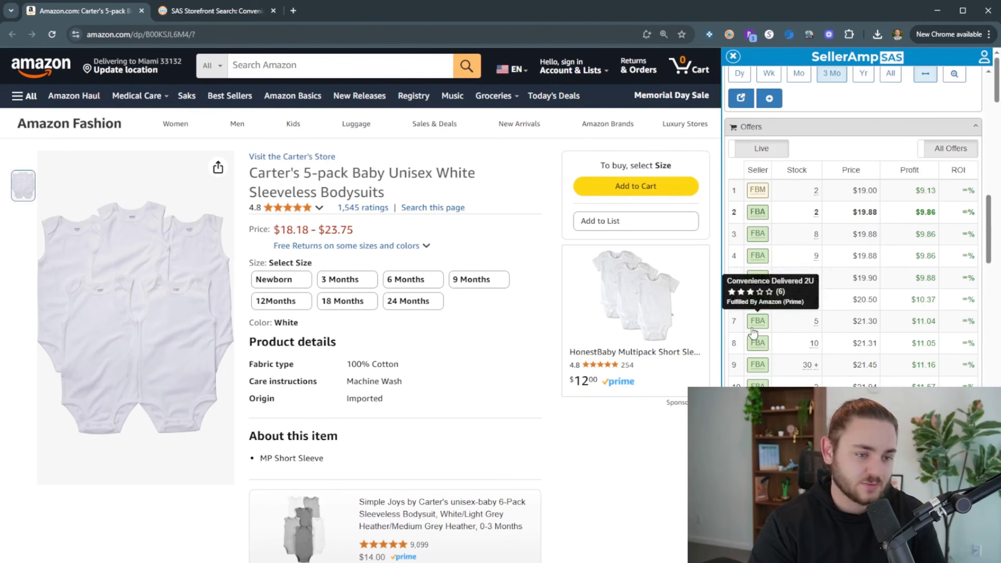
left_click(756, 318)
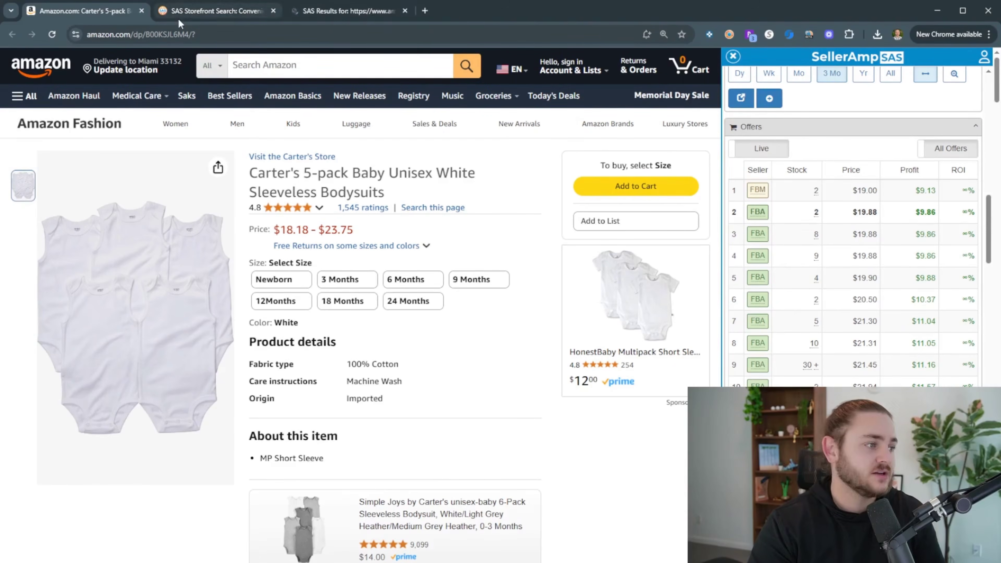
left_click(219, 15)
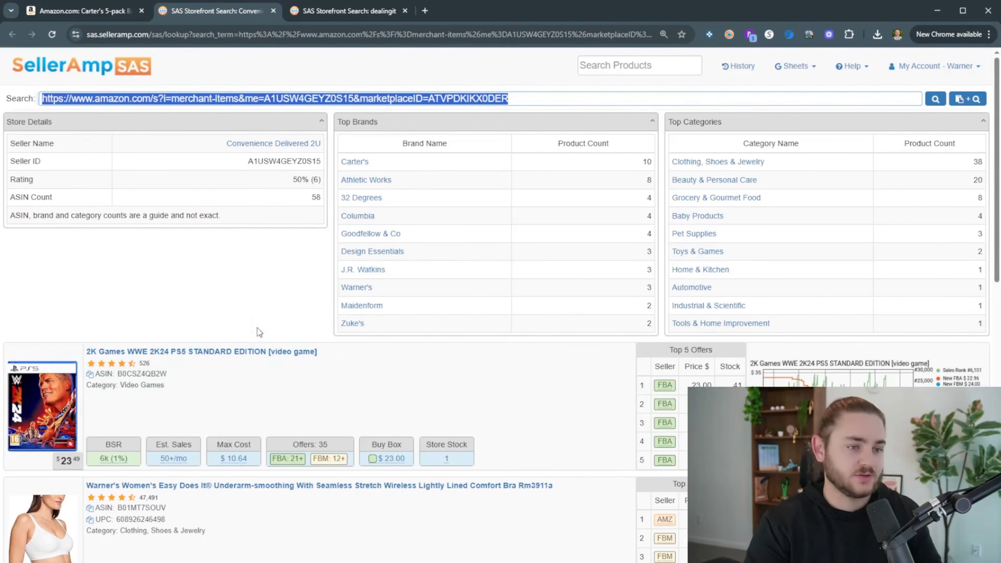
Search Google for the WWE 2K24 game's retail prices in a new tab
scroll(302, 337, "down", 5)
scroll(315, 323, "up", 1)
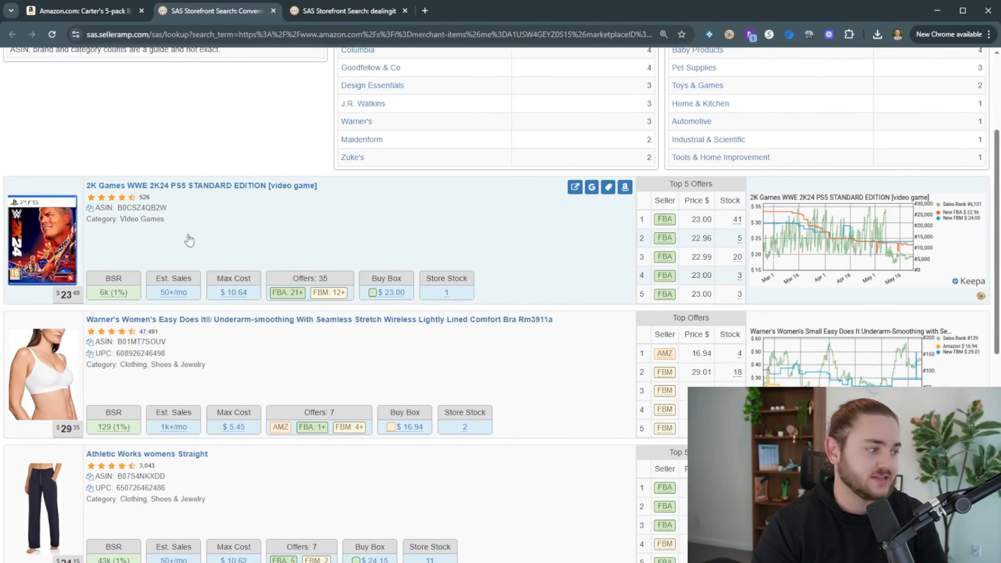
scroll(240, 221, "down", 1)
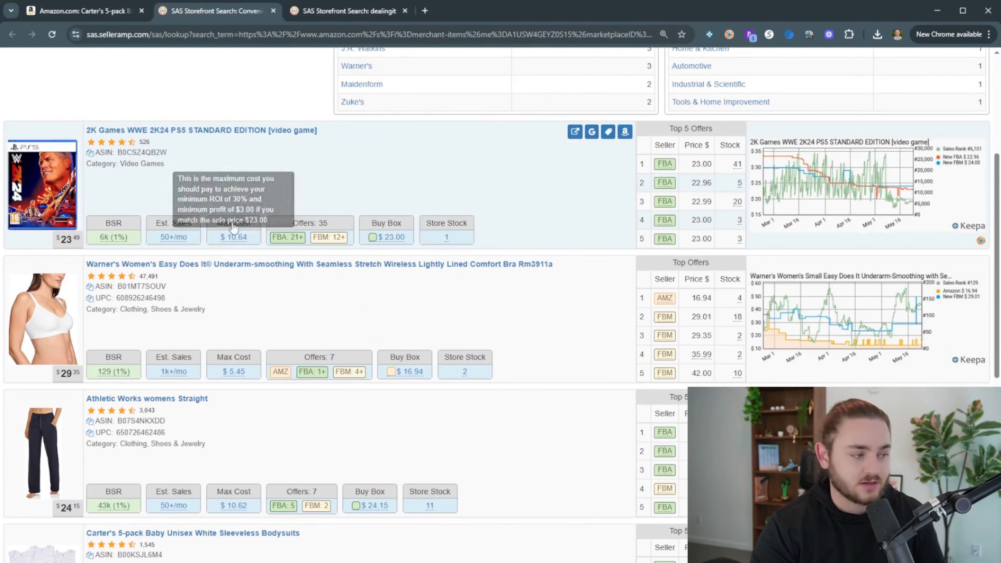
left_click(591, 132)
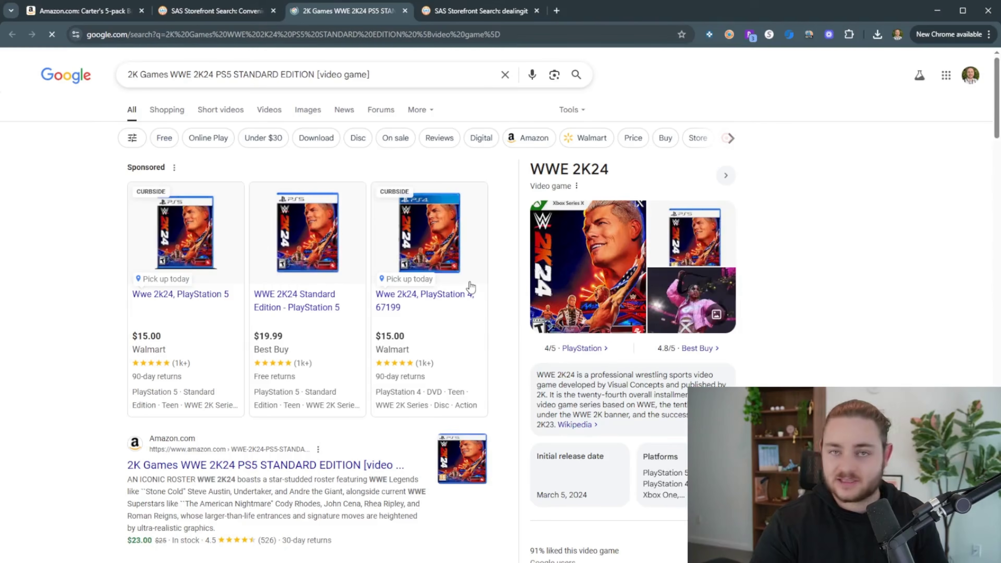
scroll(205, 342, "down", 4)
scroll(236, 347, "up", 5)
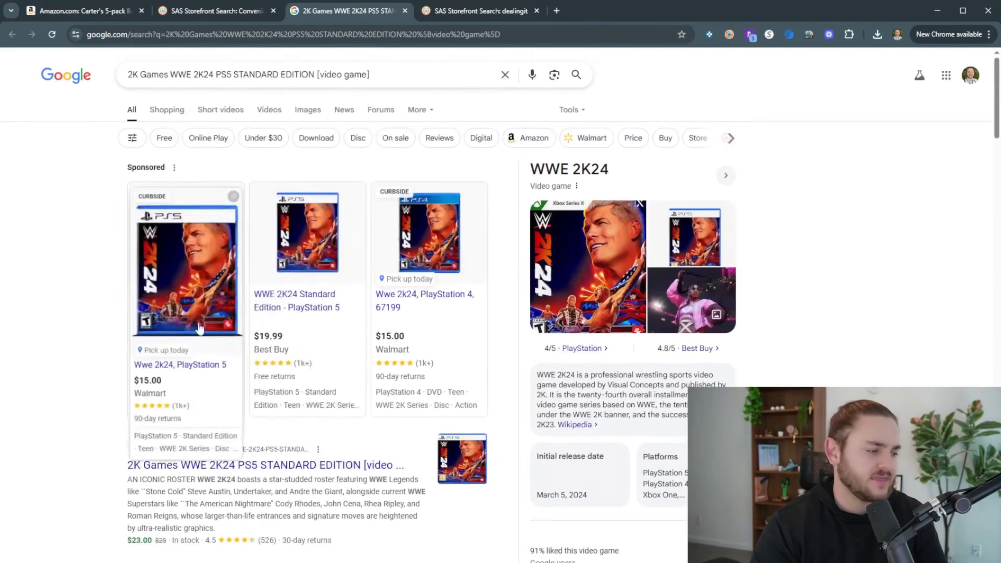
Load more storefront products, revealing Carter's boxer briefs, Goodfellow briefs and a GAP T-shirt
left_click(198, 17)
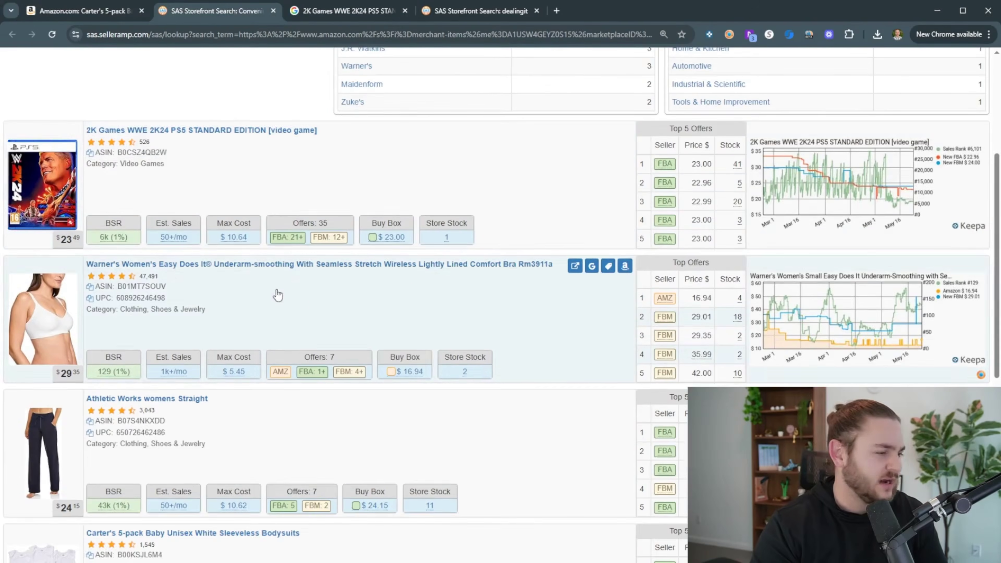
scroll(289, 279, "up", 1)
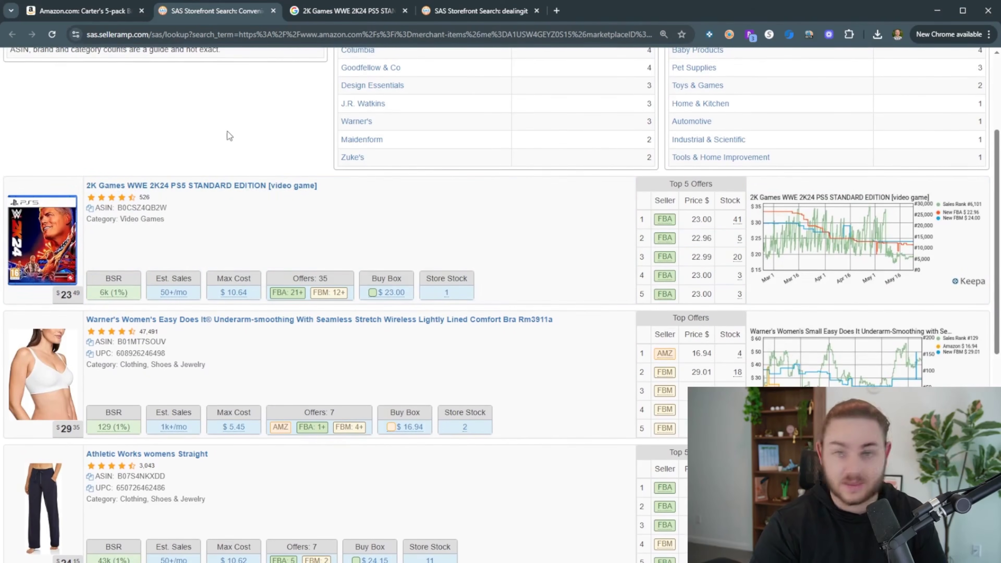
scroll(233, 237, "down", 4)
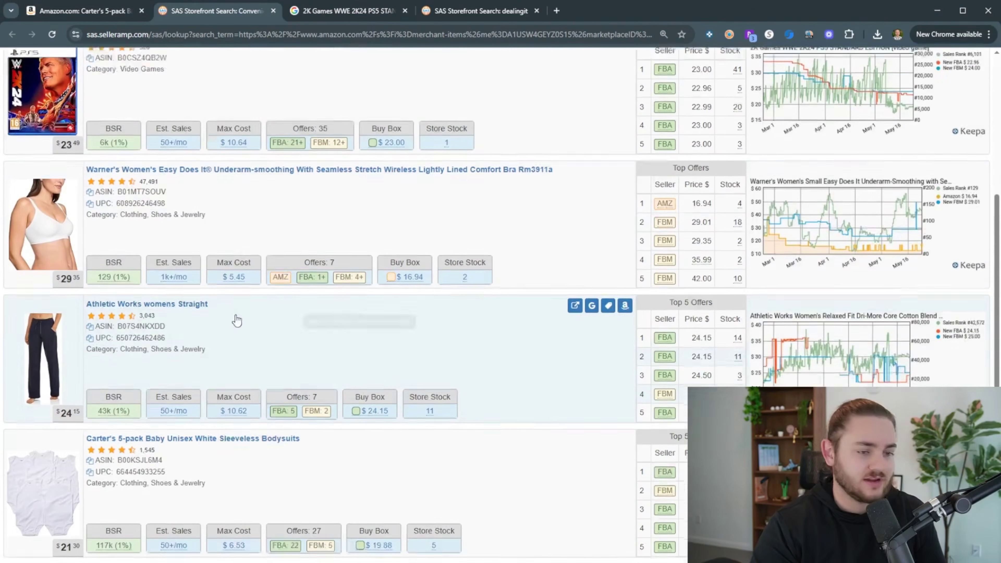
mouse_move(235, 268)
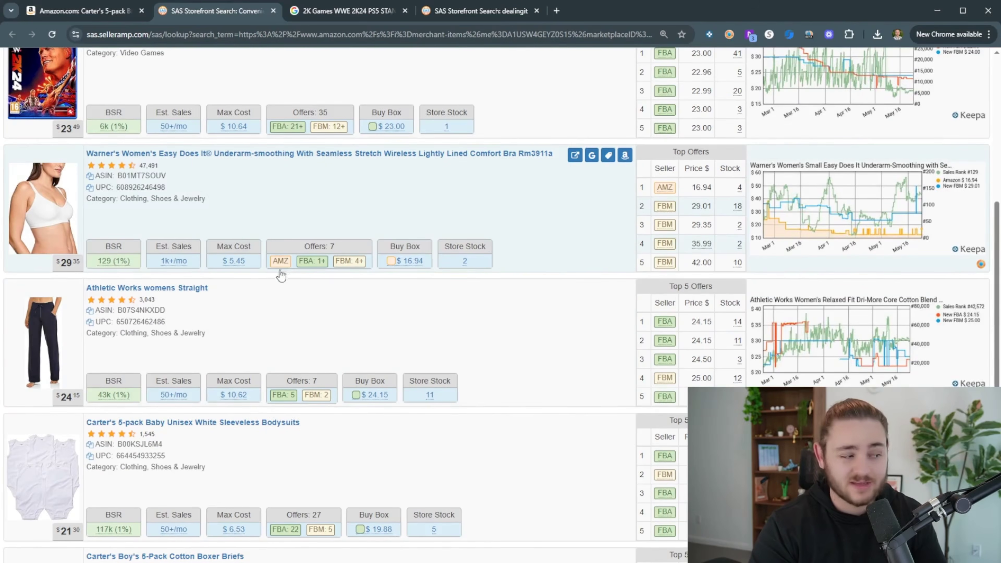
scroll(260, 271, "down", 4)
mouse_move(244, 232)
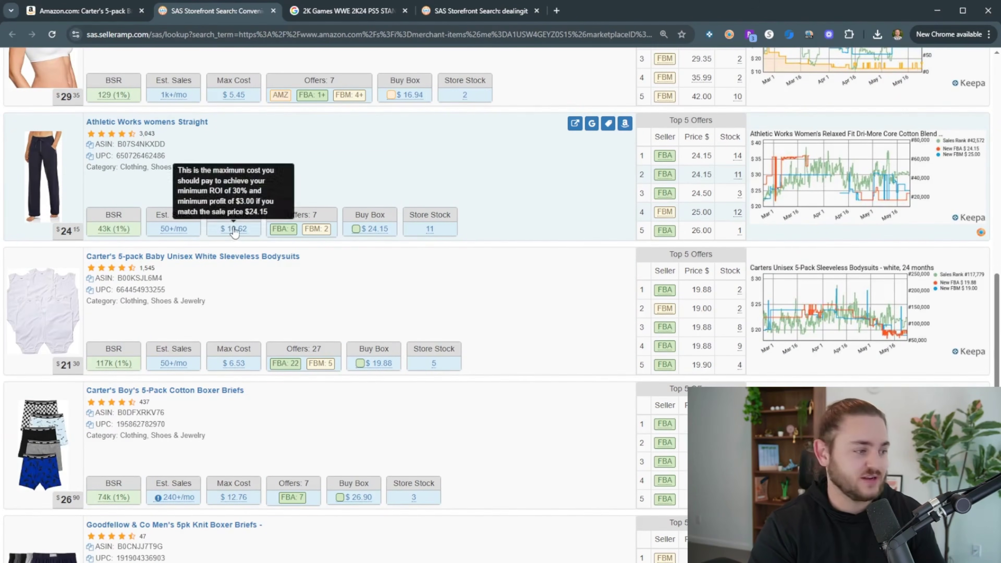
scroll(238, 232, "down", 1)
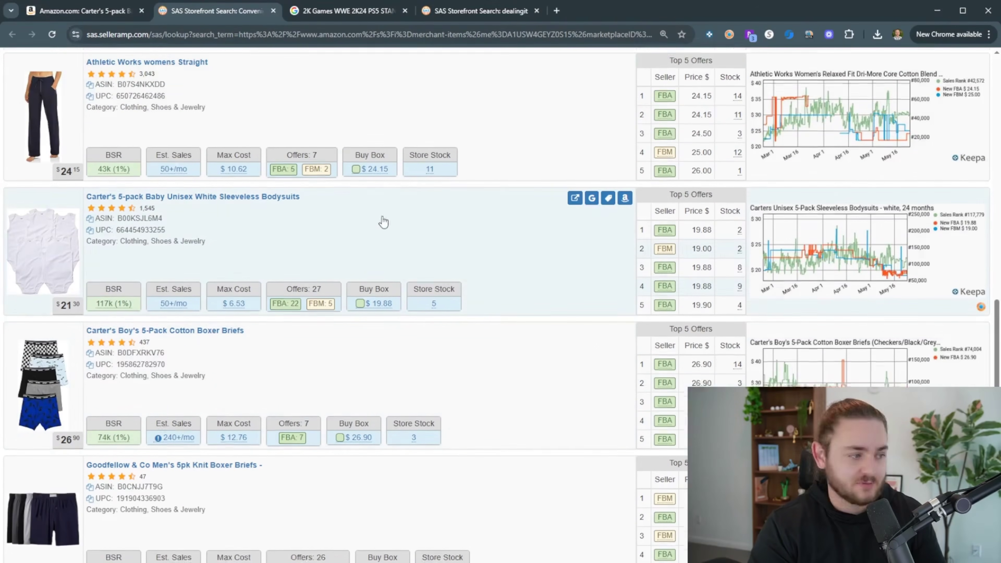
scroll(299, 213, "down", 2)
left_click(496, 528)
scroll(277, 357, "down", 2)
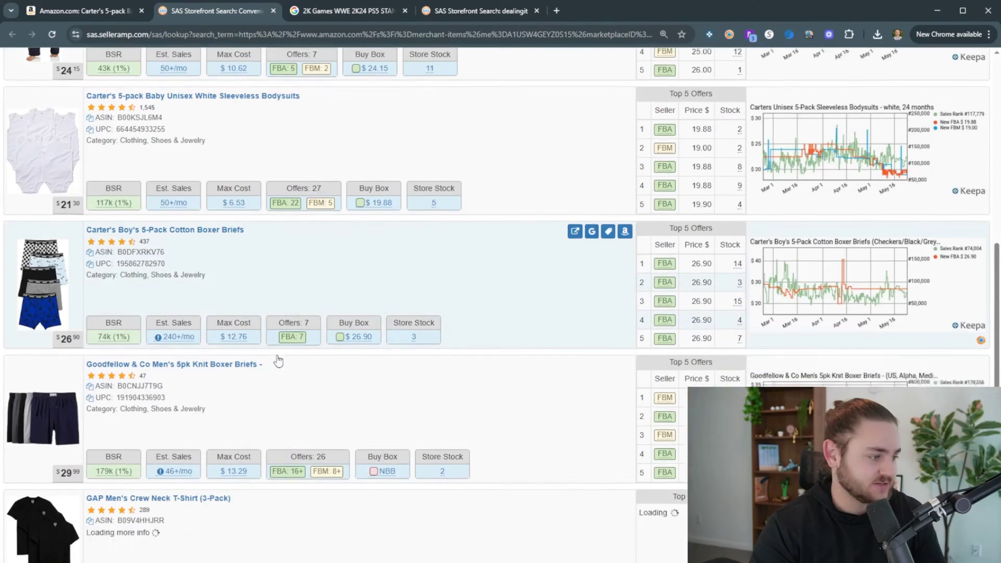
Open a Google search for Carter's Boy's 5-Pack Cotton Boxer Briefs in a new tab
middle_click(592, 150)
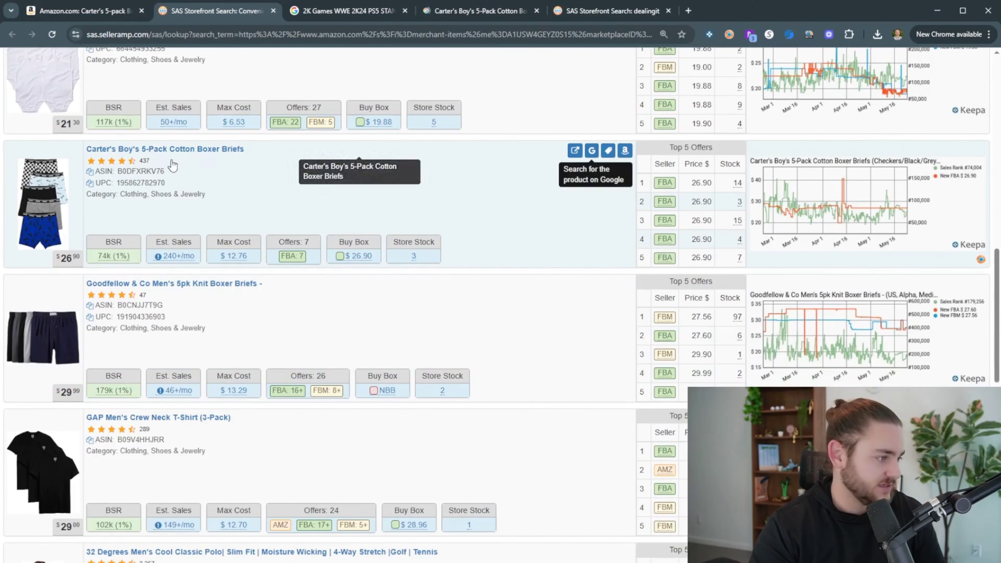
scroll(252, 259, "up", 1)
scroll(257, 261, "down", 1)
scroll(256, 260, "down", 1)
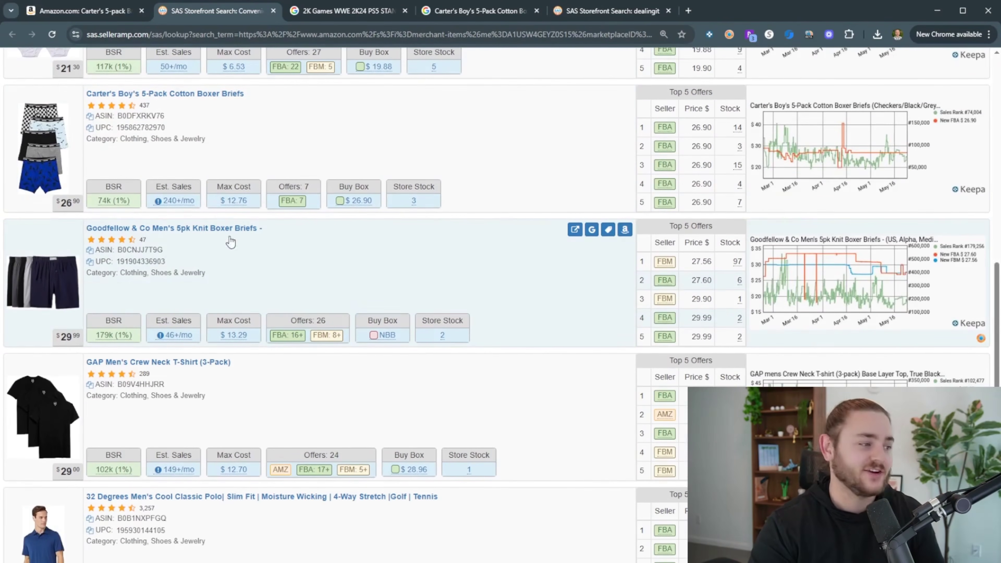
Close the WWE 2K24 search, start a Goodfellow boxer briefs search, and view the Carter's results
left_click(405, 11)
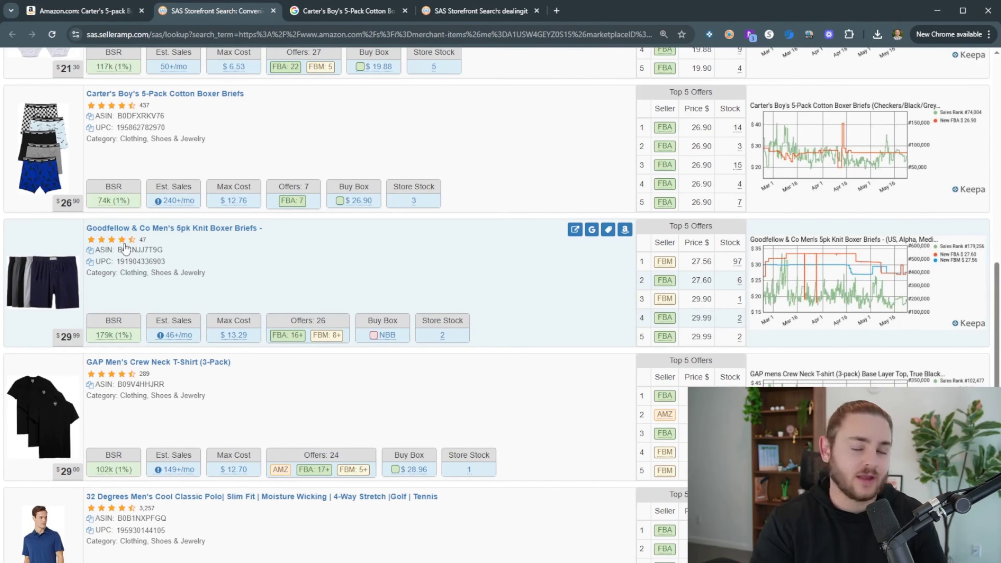
left_click(591, 229)
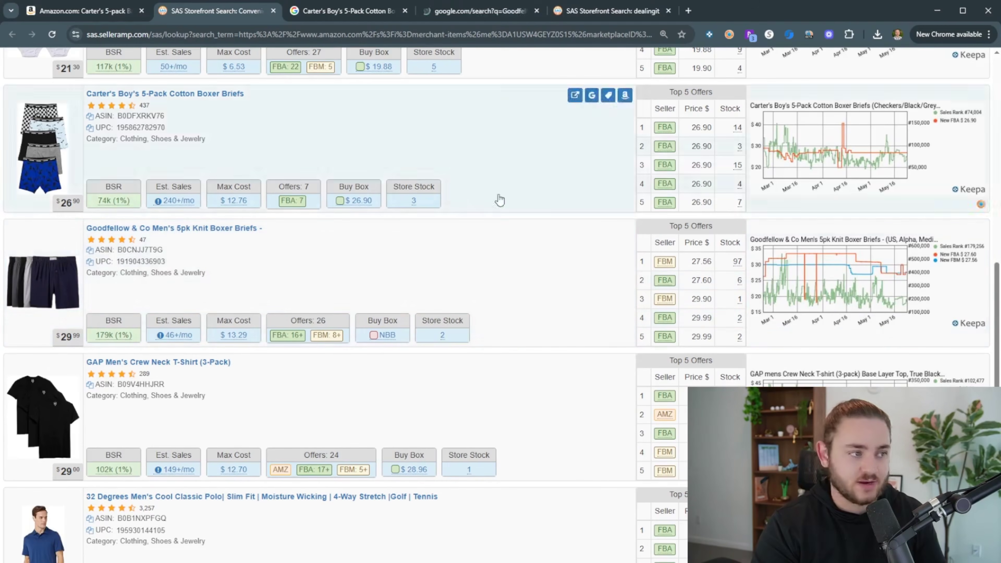
left_click(369, 15)
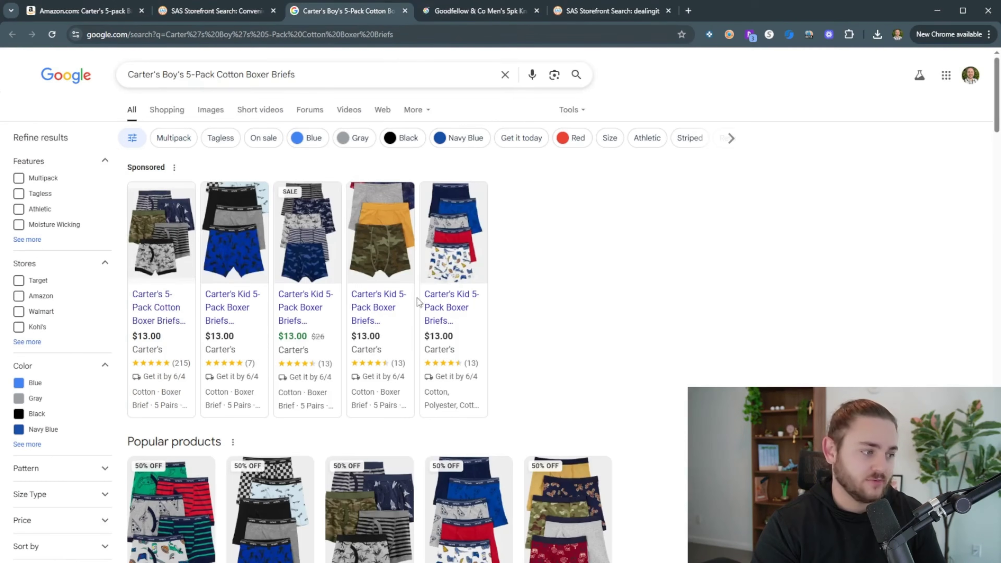
Open the Carter's Kid 5-Pack Boxer Briefs card and its Carter's store offer in a new tab
scroll(512, 315, "down", 5)
scroll(234, 330, "up", 5)
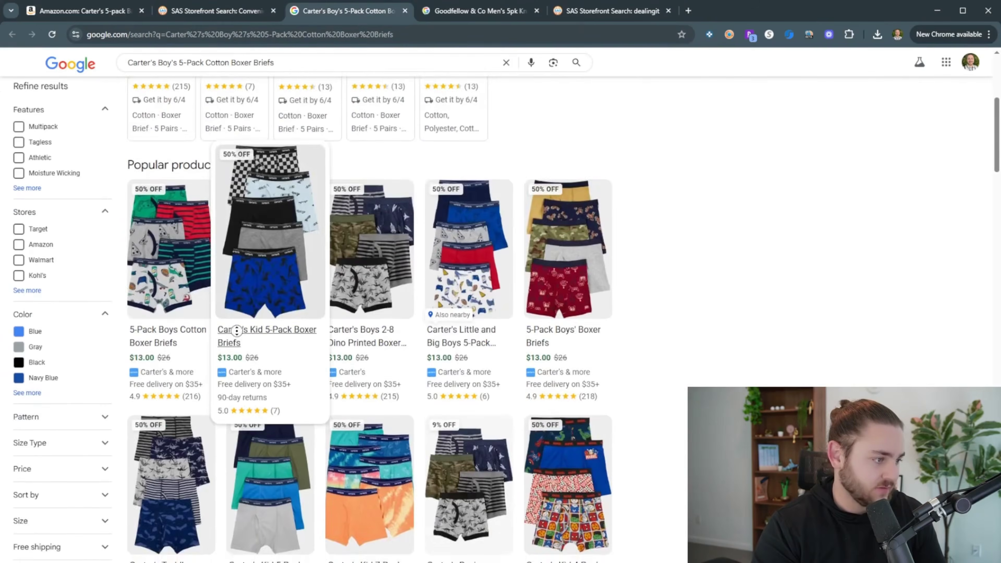
left_click(256, 12)
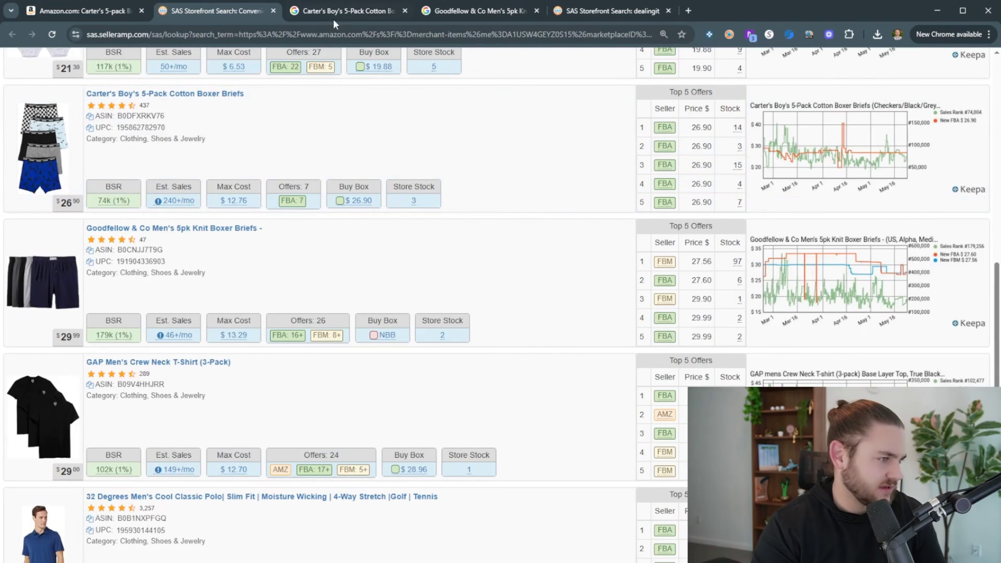
left_click(343, 10)
scroll(281, 426, "down", 5)
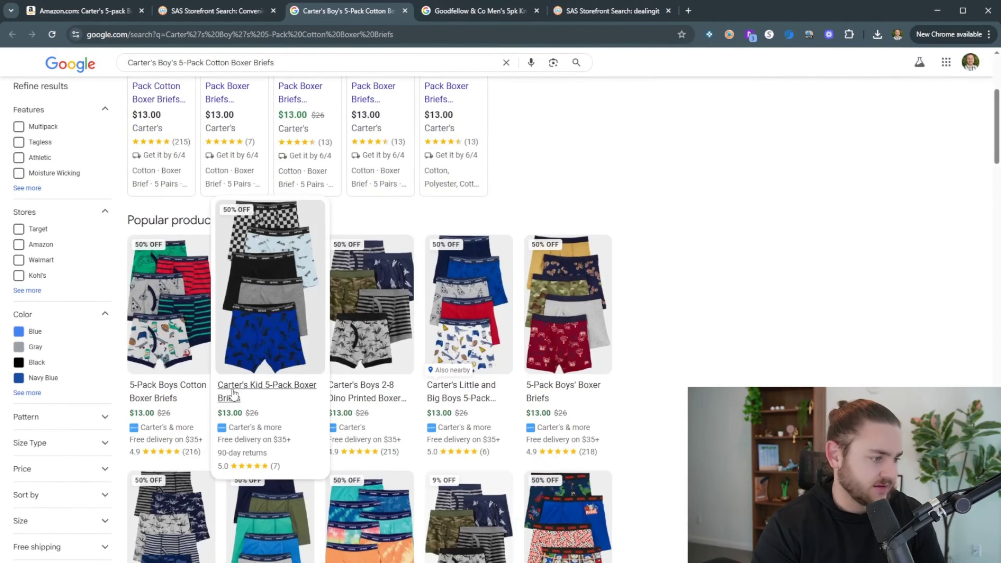
left_click(233, 393)
left_click(674, 491)
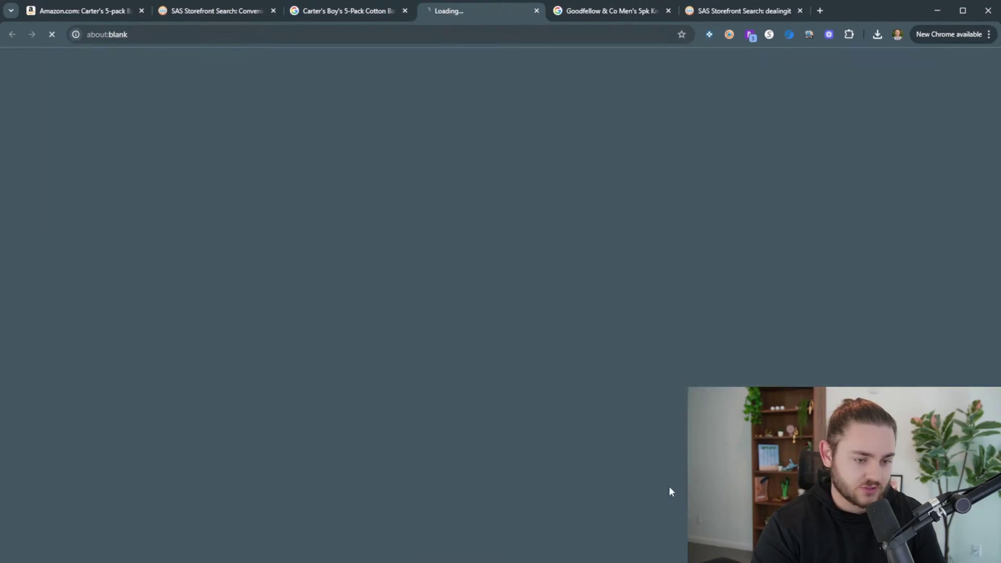
Open the boxer briefs' Amazon page, pick size 8 on carters.com, and place the Amazon tab beside it
left_click(224, 8)
left_click(610, 96)
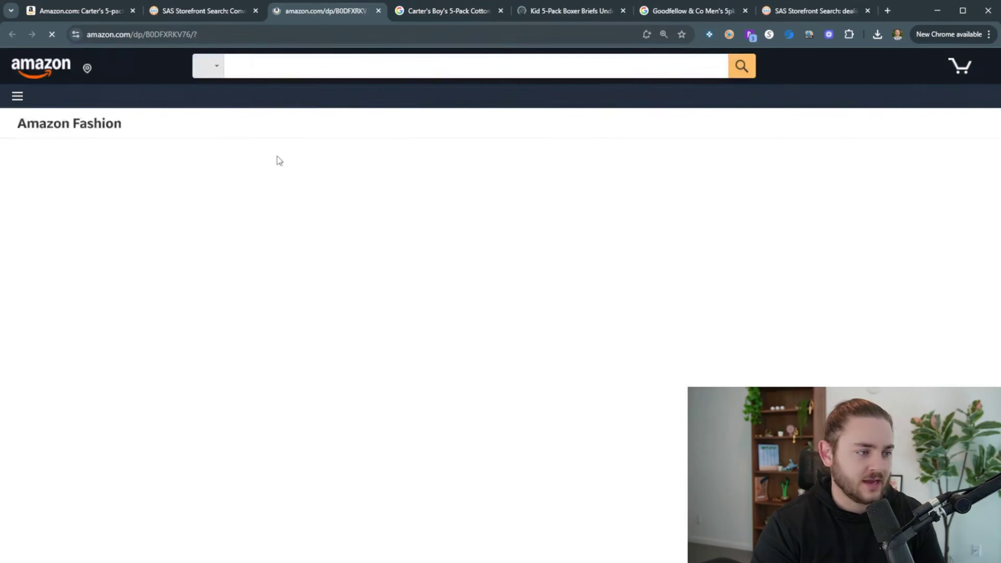
left_click(551, 13)
left_click(692, 324)
left_click(418, 12)
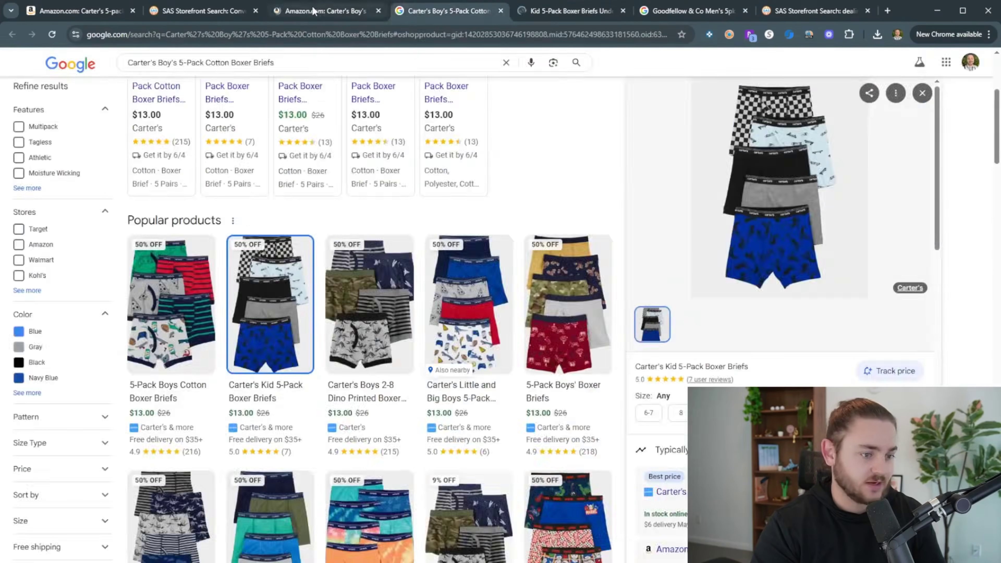
left_click_drag(324, 12, 459, 12)
Clear SellerAmp's cost price to 0.00, showing $26.90 sale price and $12.76 max cost
double_click(815, 309)
key("BackSpace")
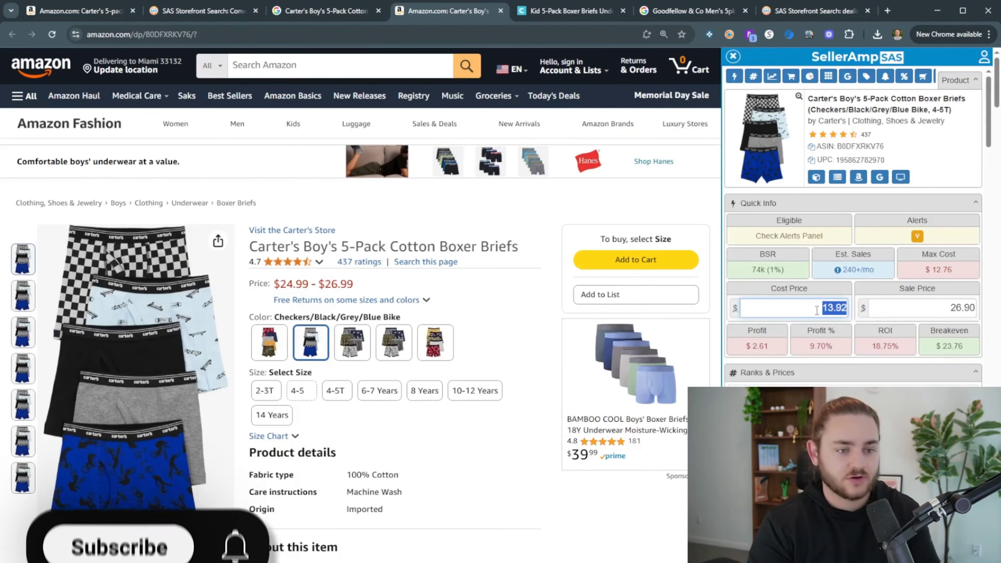
scroll(604, 234, "down", 1)
scroll(178, 462, "down", 2)
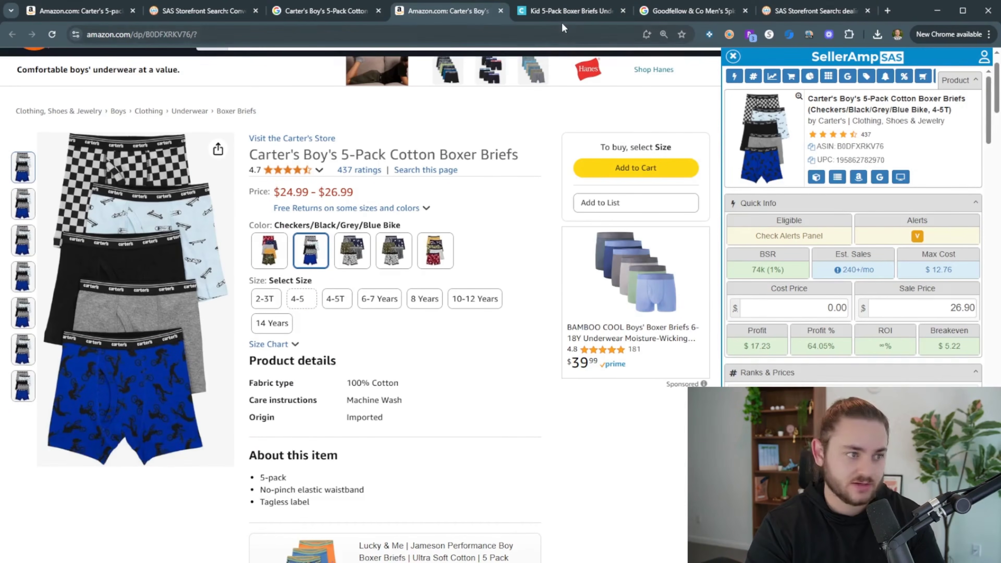
left_click(562, 14)
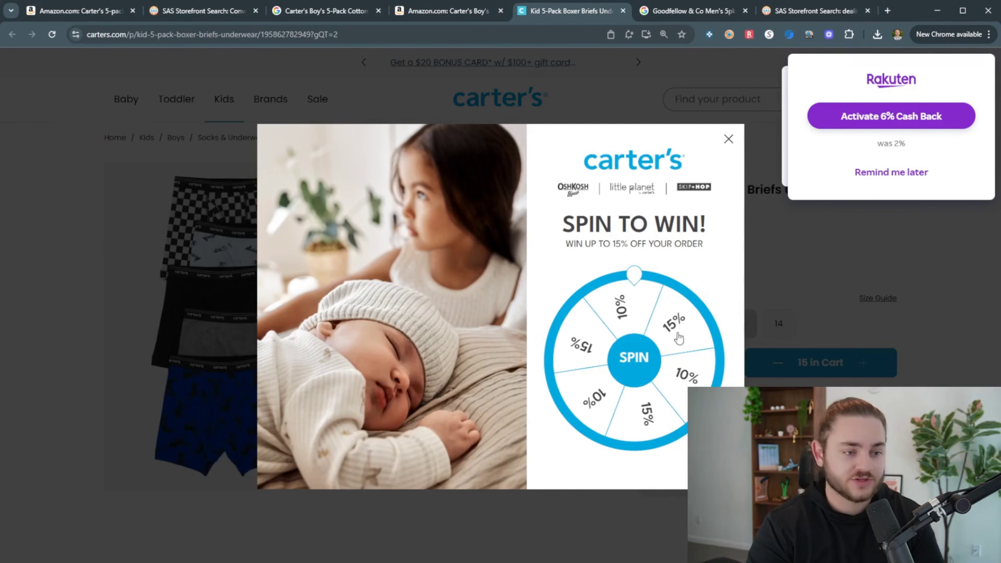
Try the Carter's discount wheel, enter an email address, then dismiss the sign-up offer
left_click(645, 352)
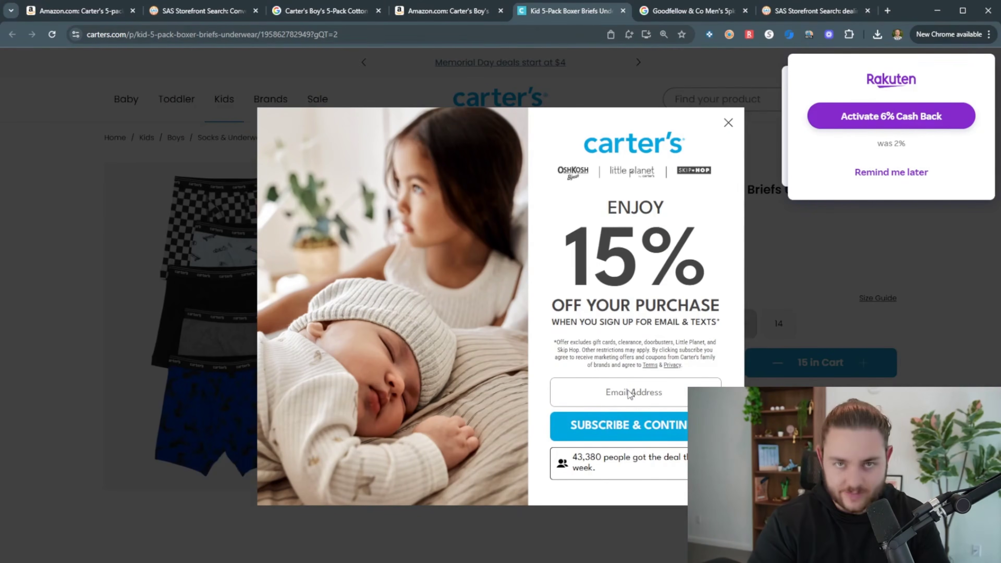
left_click(628, 390)
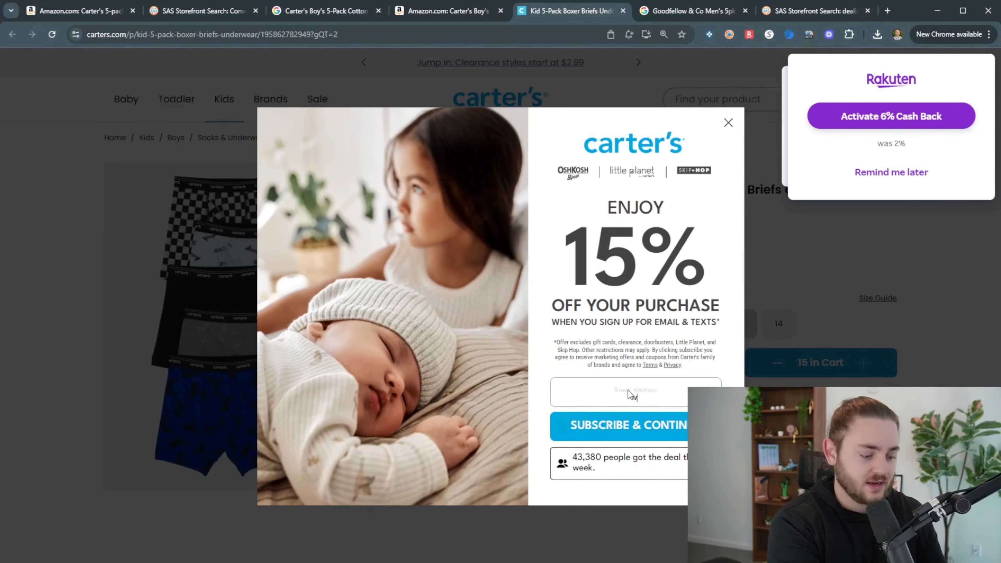
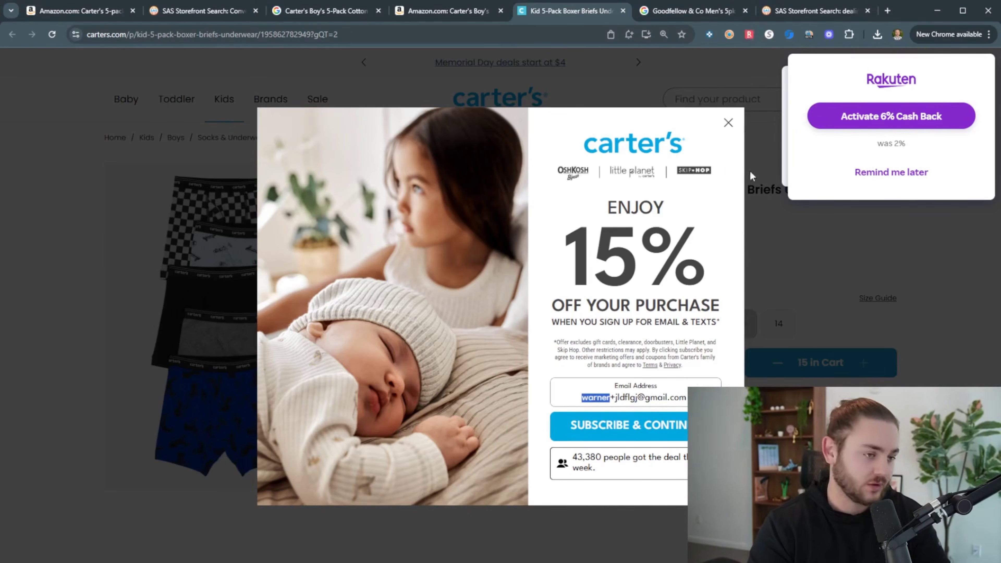
left_click(728, 126)
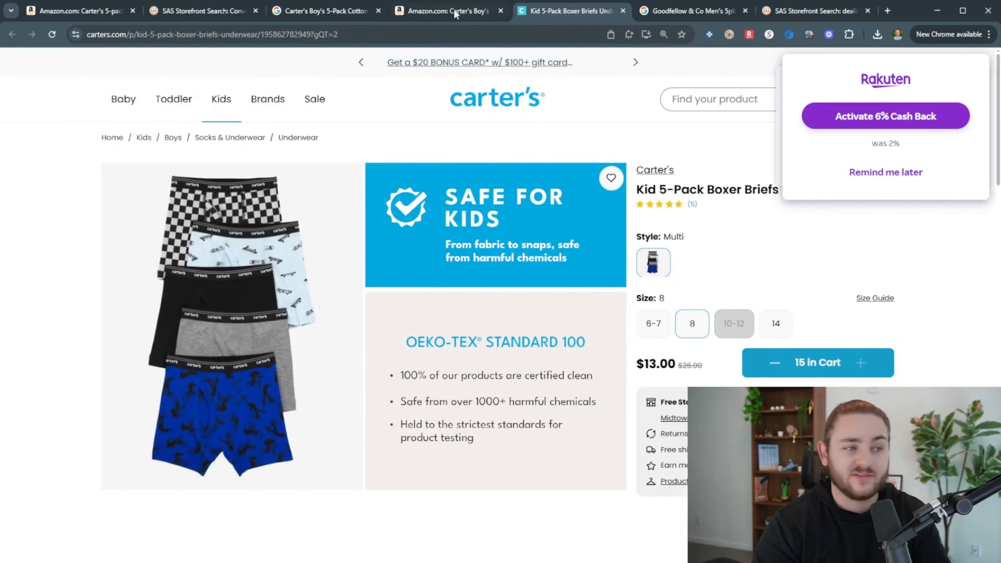
Enter 13 as SellerAmp's cost price on Amazon, giving $3.57 profit and 27.46% ROI
left_click(480, 16)
left_click(804, 307)
type("13")
left_click(570, 11)
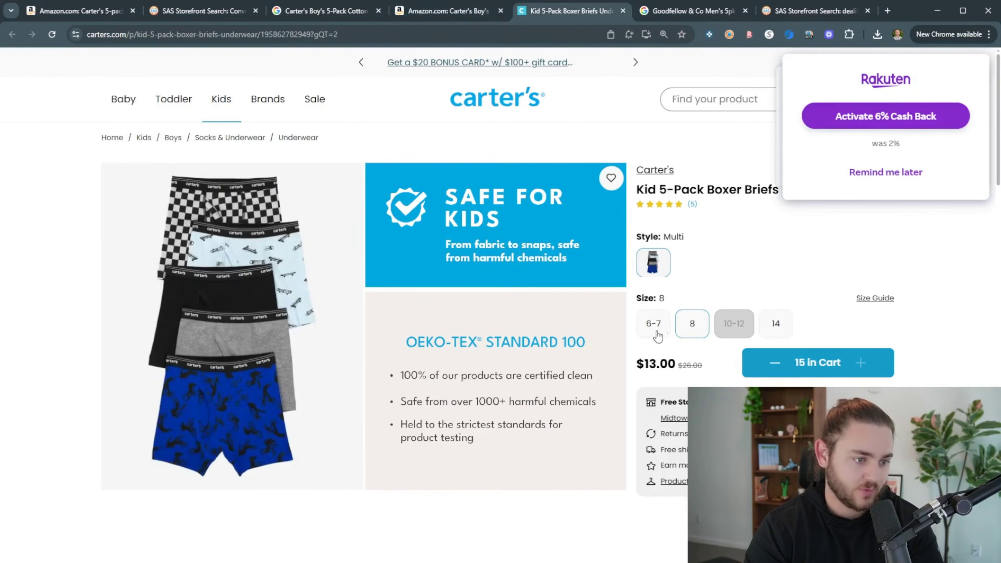
left_click(347, 15)
left_click(427, 20)
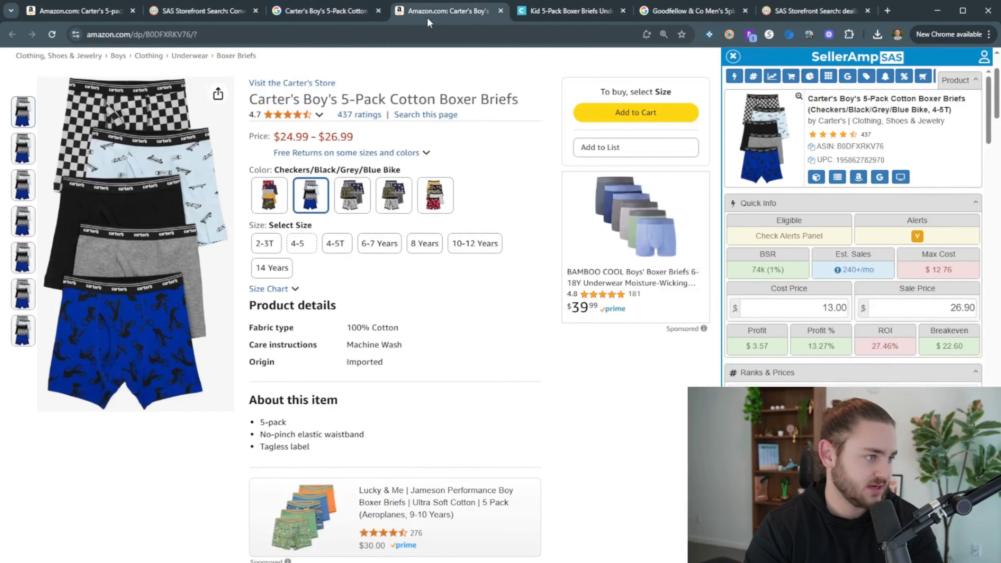
Switch to the 6-7 Years size at 13.00 cost ($2.82 profit, 21.69% ROI) and open cardbear.com
left_click(441, 256)
left_click(493, 290)
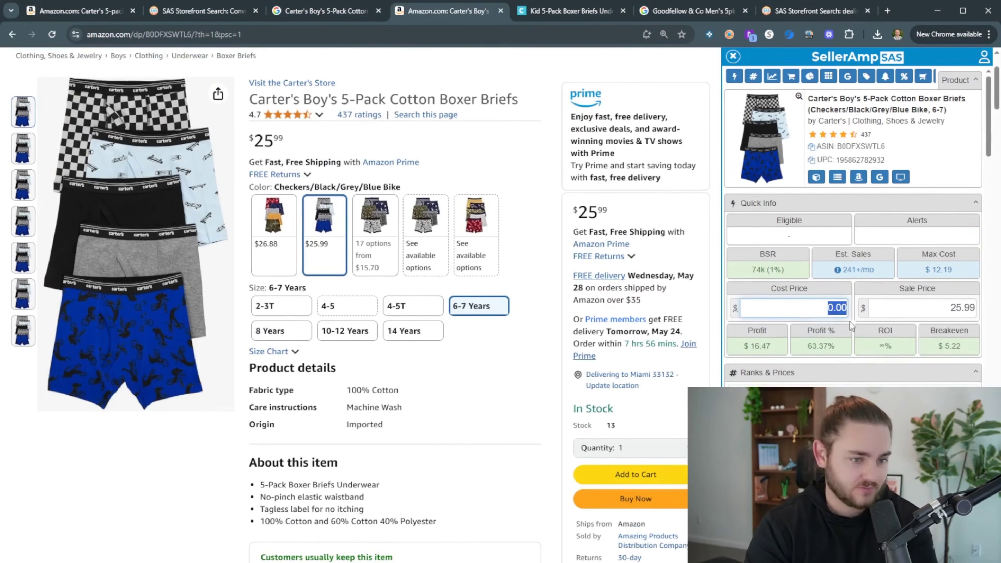
left_click(891, 12)
type("c")
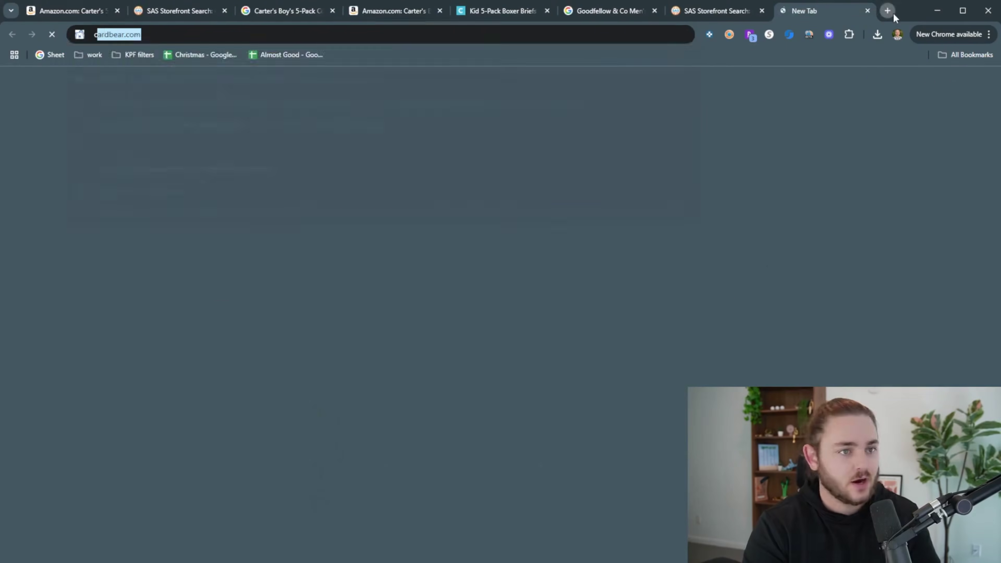
type("ard")
key("Return")
left_click(394, 10)
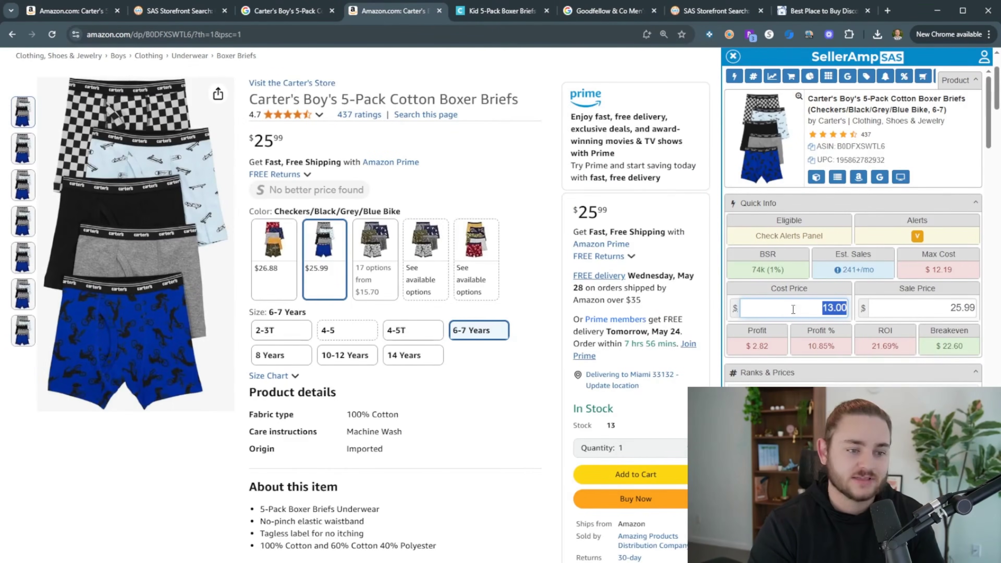
left_click(803, 309)
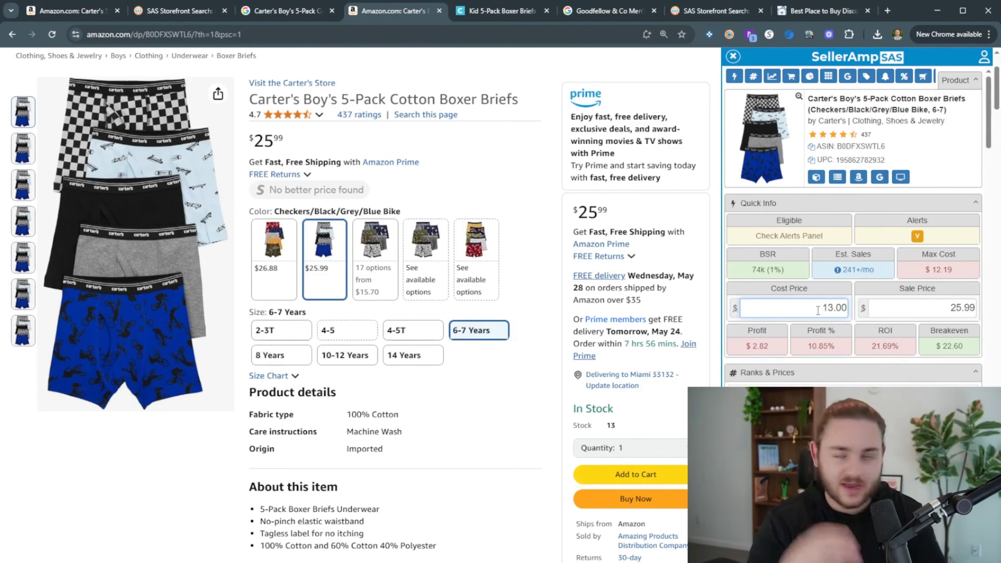
Look up Carter's gift cards on CardBear, finding a 13.00% current discount from CardDepot
left_click(805, 13)
left_click(661, 65)
type("carter")
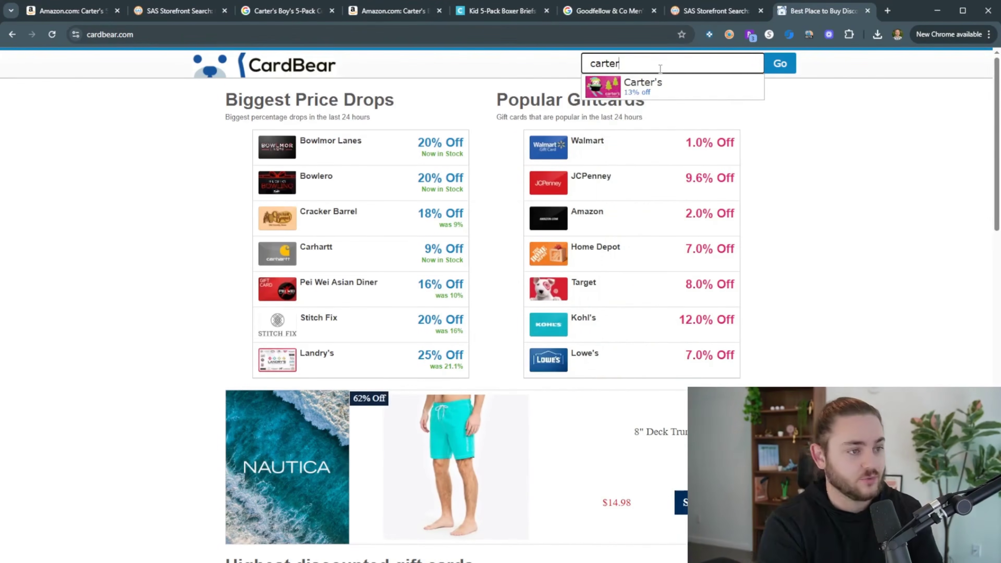
left_click(680, 85)
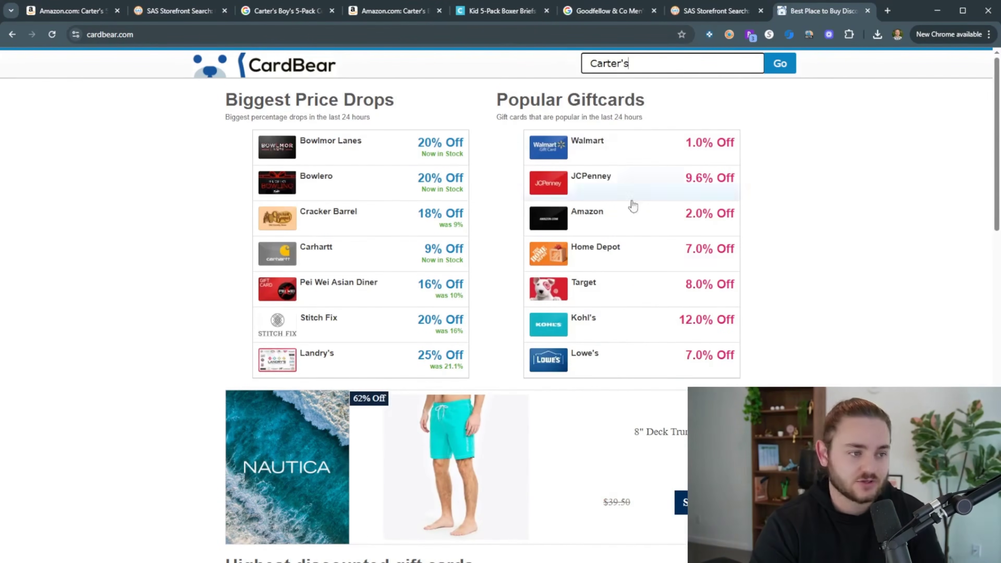
key("Return")
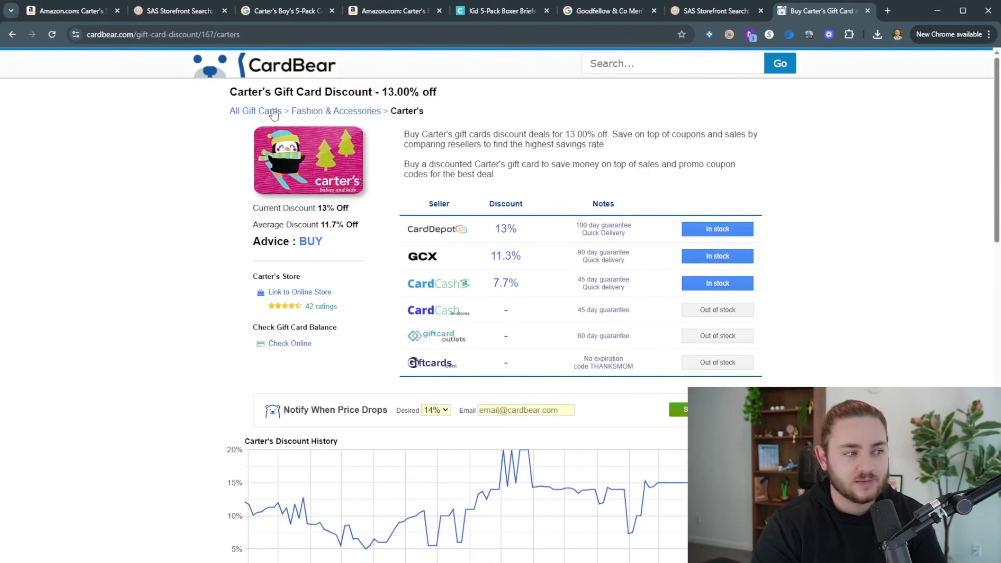
left_click_drag(236, 93, 374, 94)
left_click(373, 96)
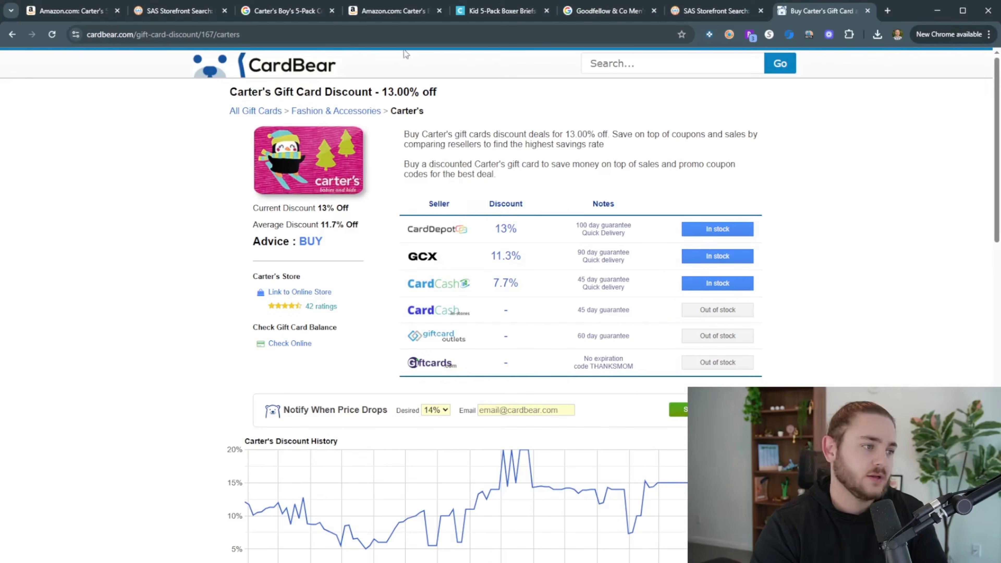
left_click(398, 11)
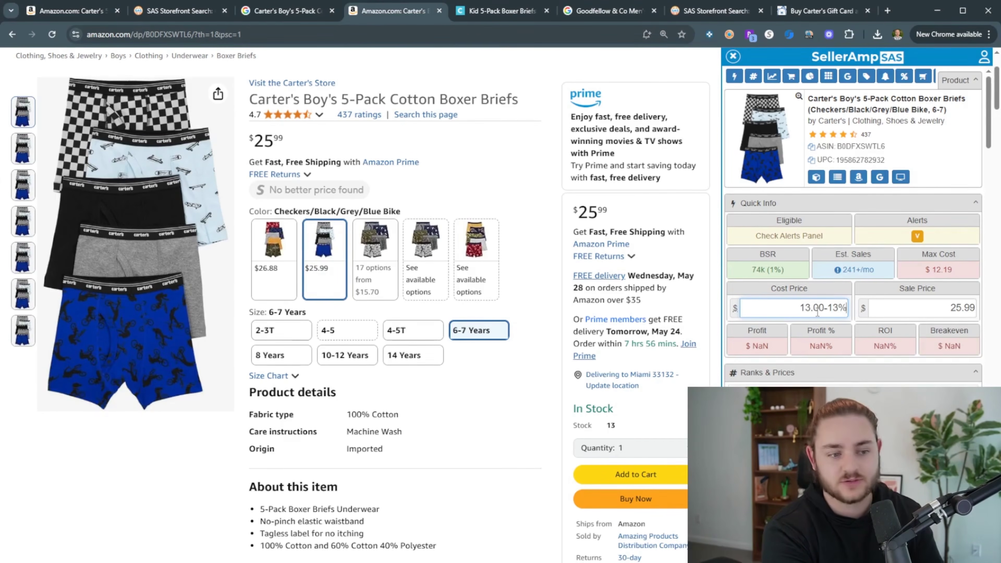
Apply the 11.31 discounted cost to the 8 Years size
double_click(817, 311)
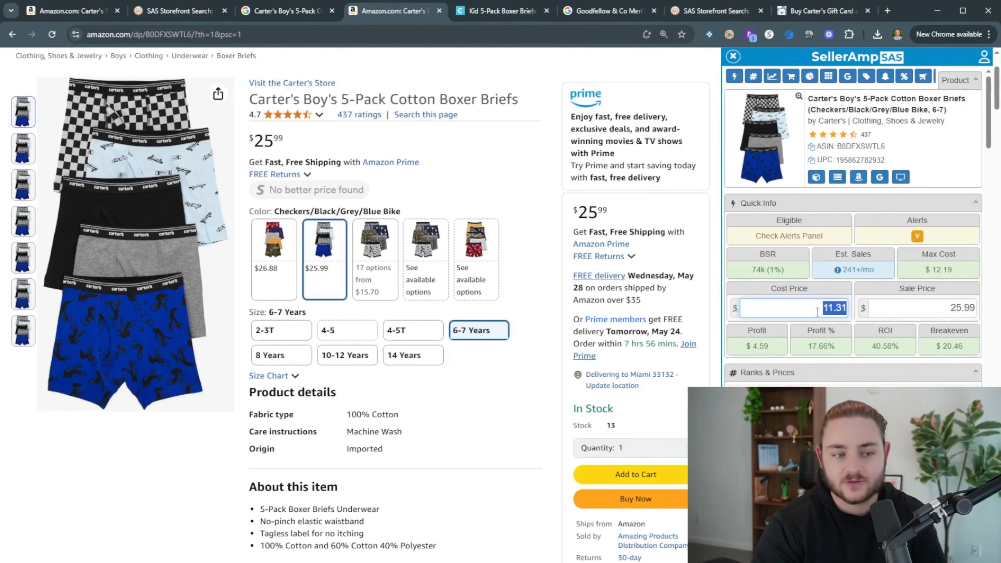
left_click(281, 355)
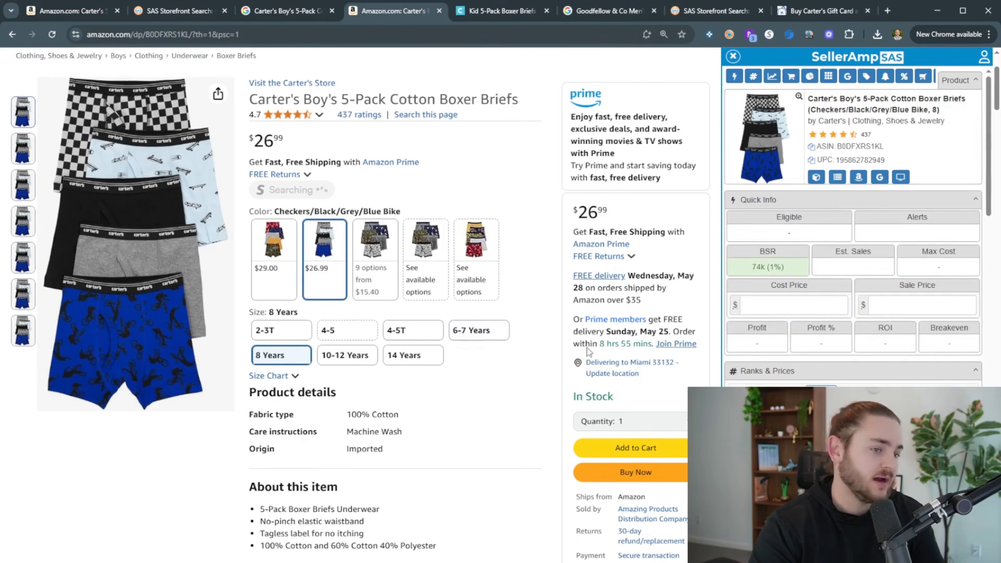
type("11.31")
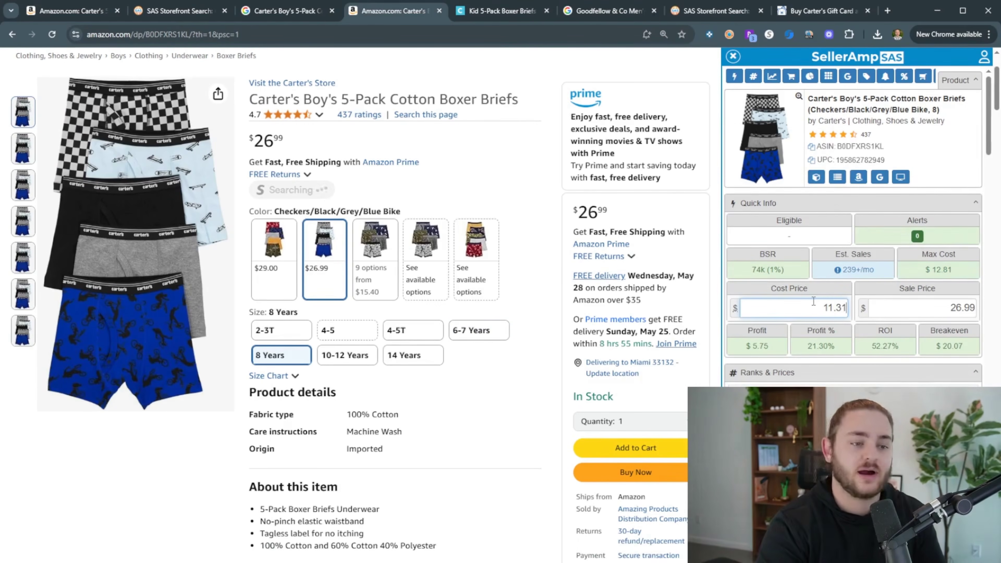
left_click(502, 11)
left_click(429, 10)
Re-apply the 13% discount on the 14 Years size, reaching $3.77 profit and 33.33% ROI
left_click(401, 360)
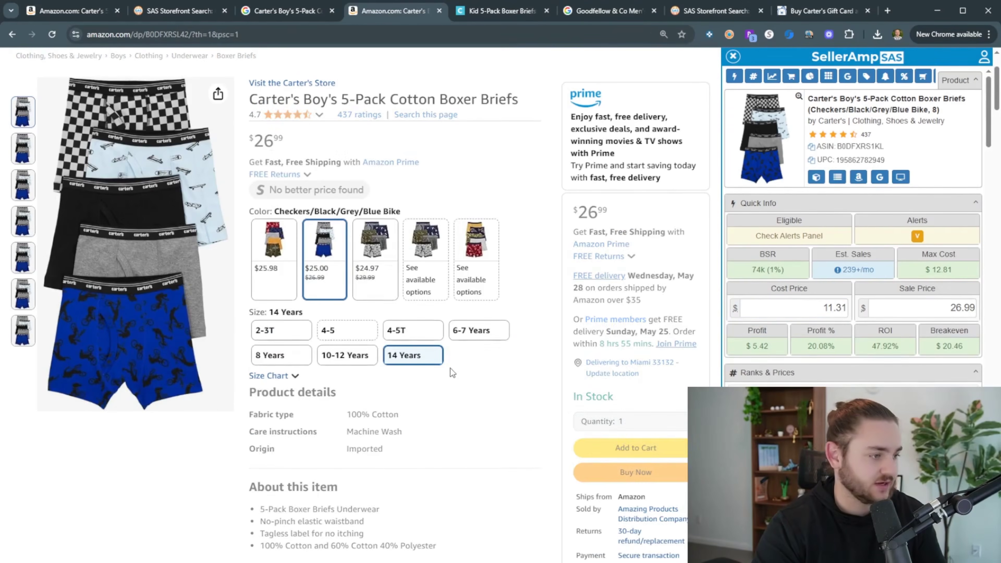
type("11.8")
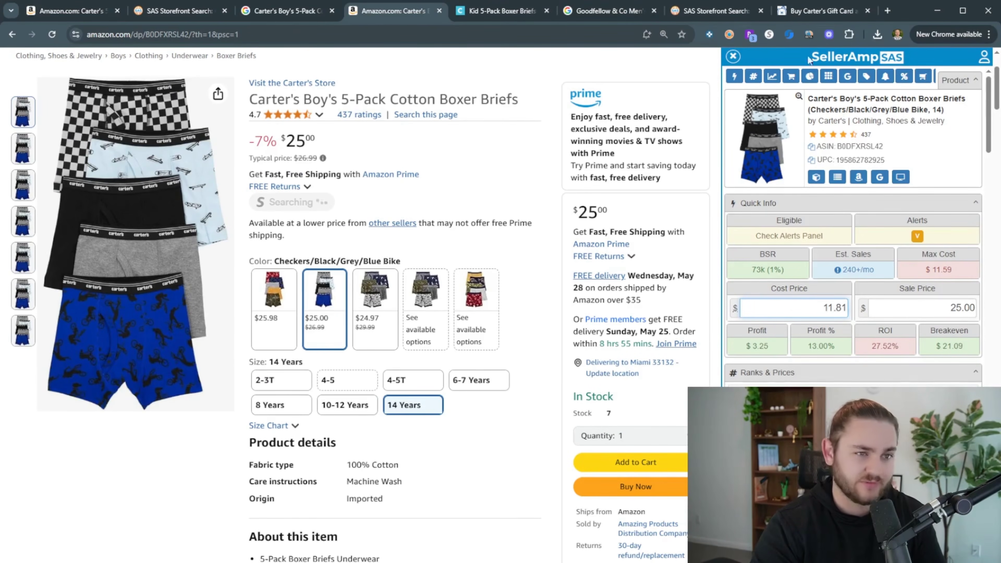
double_click(833, 306)
type("13-13%")
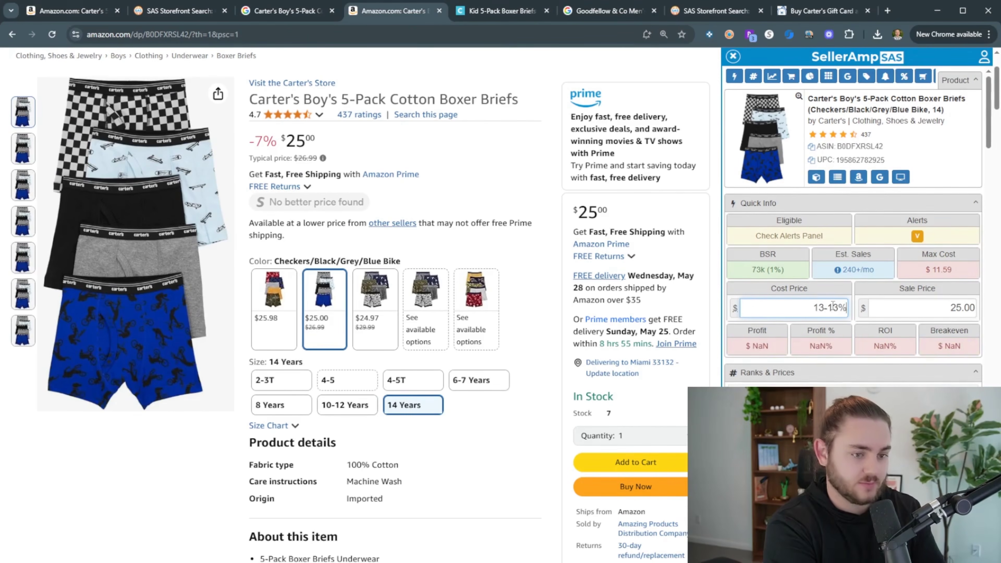
key("Return")
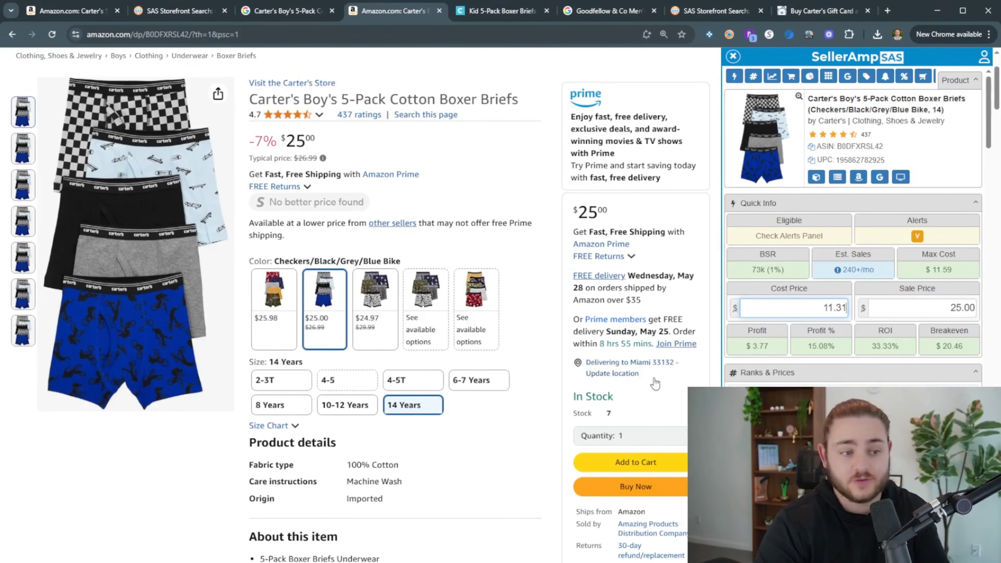
left_click(281, 11)
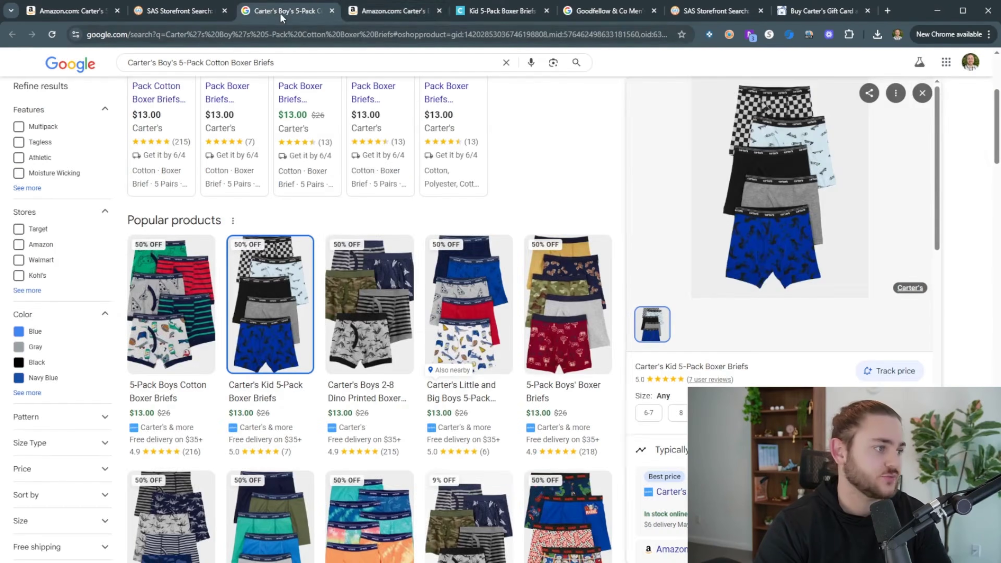
left_click(392, 11)
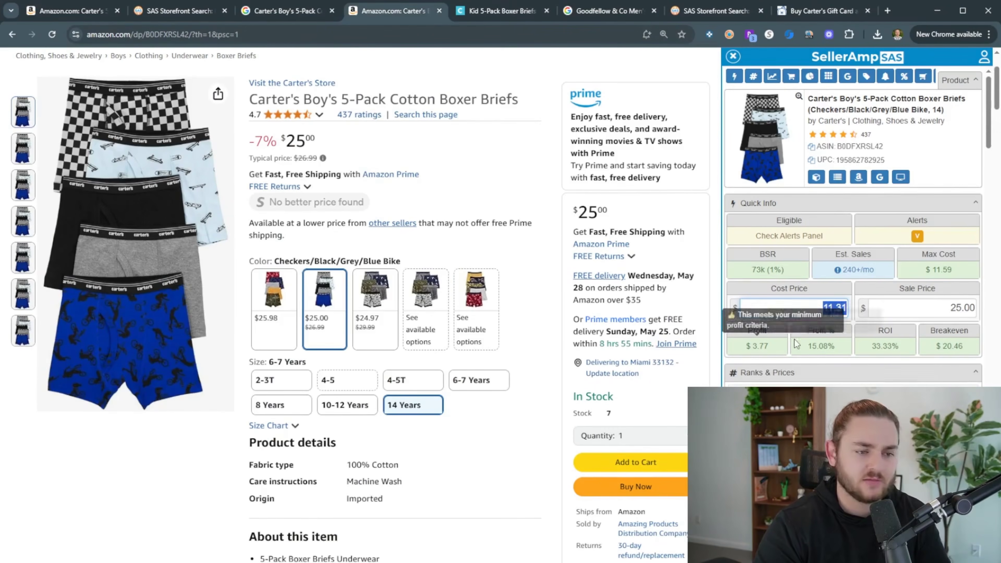
left_click_drag(877, 269, 841, 271)
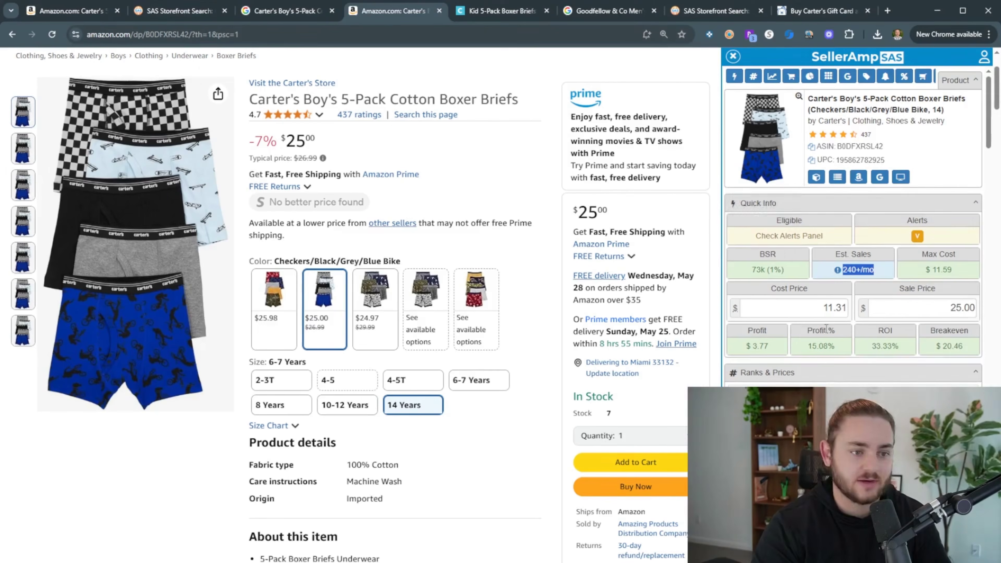
scroll(889, 367, "down", 10)
scroll(890, 367, "up", 10)
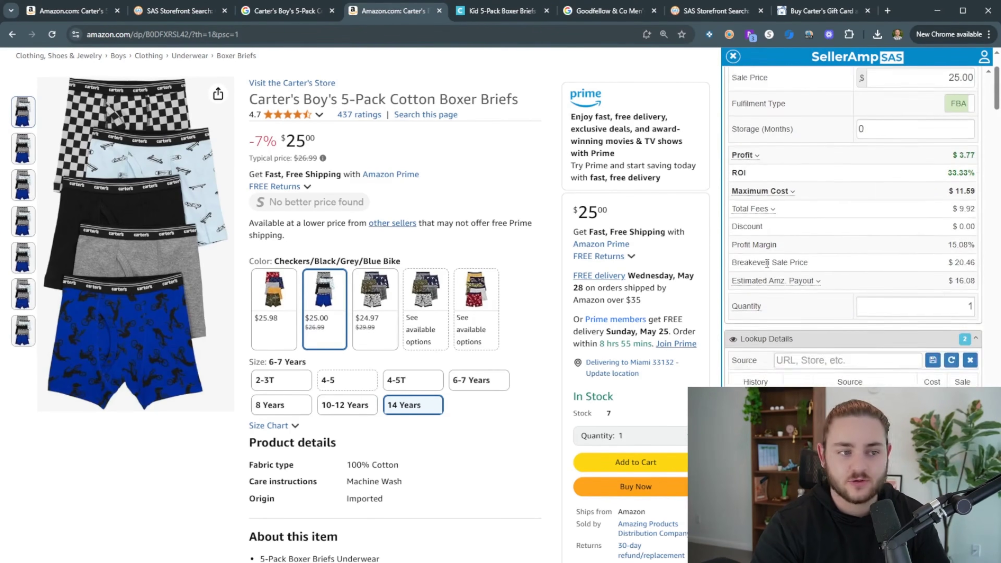
left_click(772, 231)
scroll(890, 346, "down", 1)
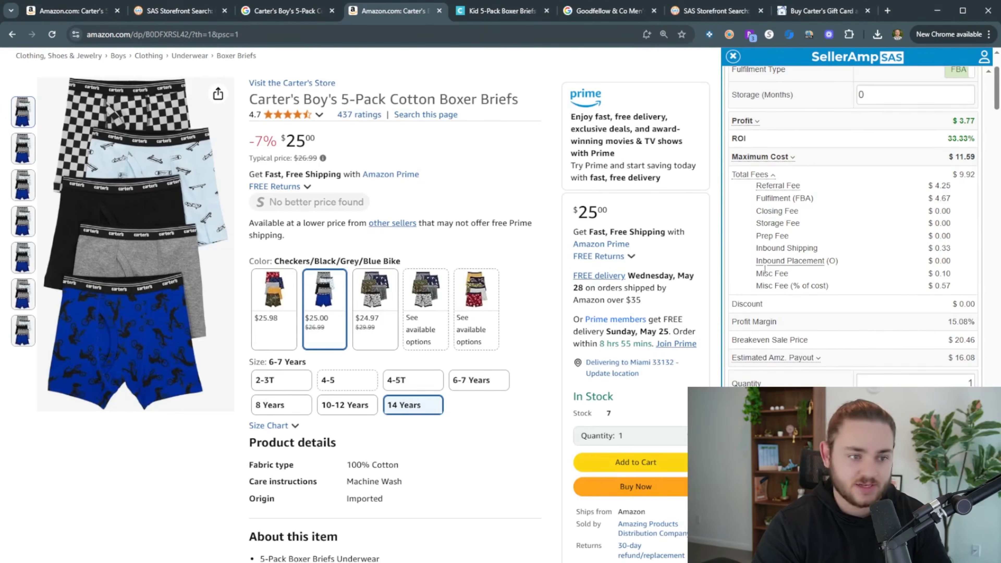
left_click(940, 273)
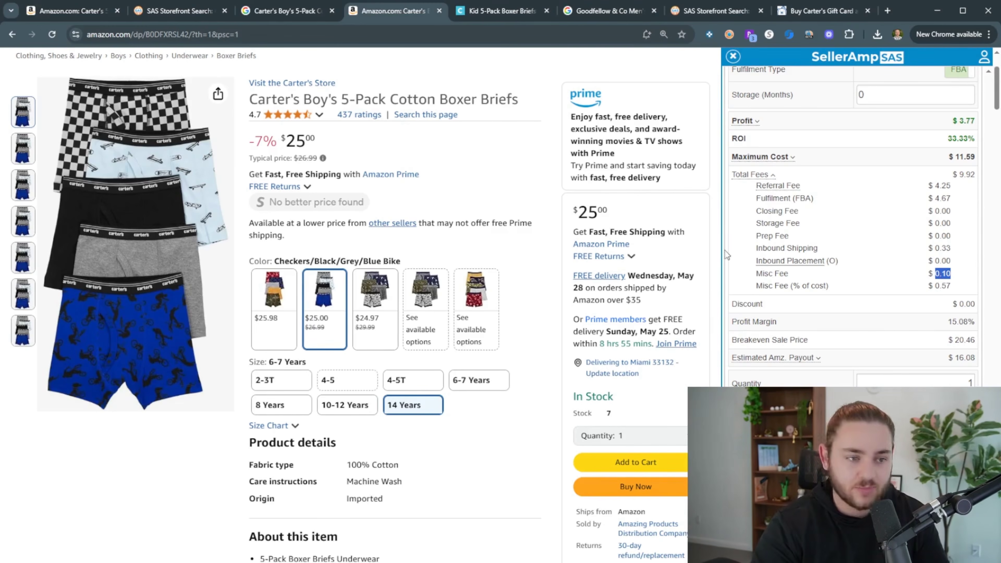
left_click_drag(757, 248, 950, 249)
left_click_drag(951, 249, 926, 249)
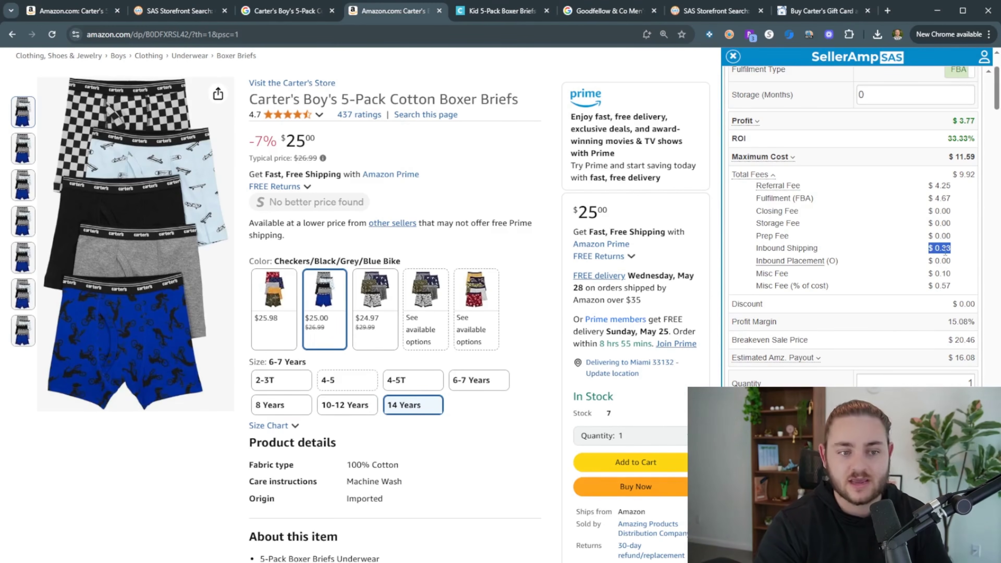
key("F5")
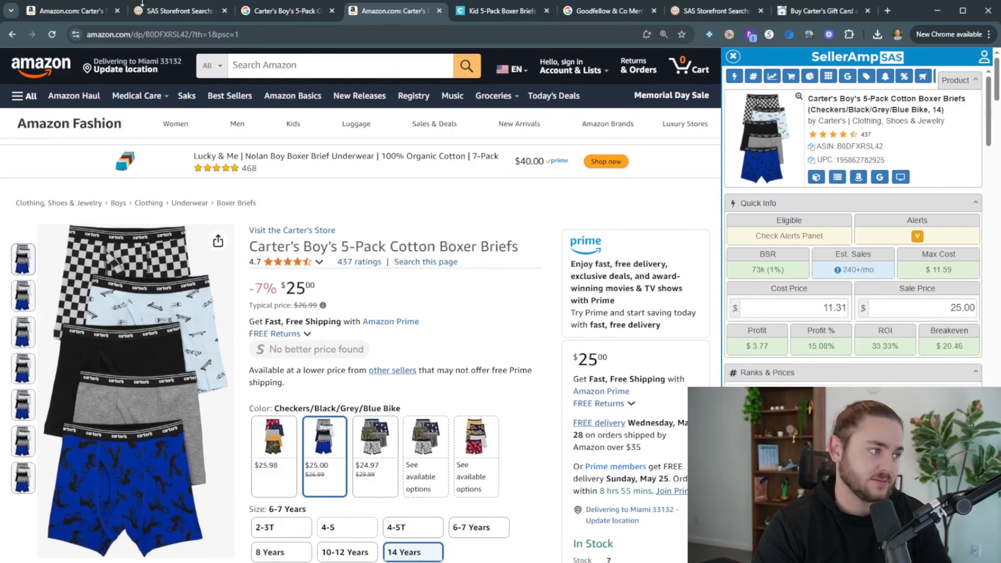
Open the Goodfellow boxer briefs Google results from the storefront list
left_click(144, 10)
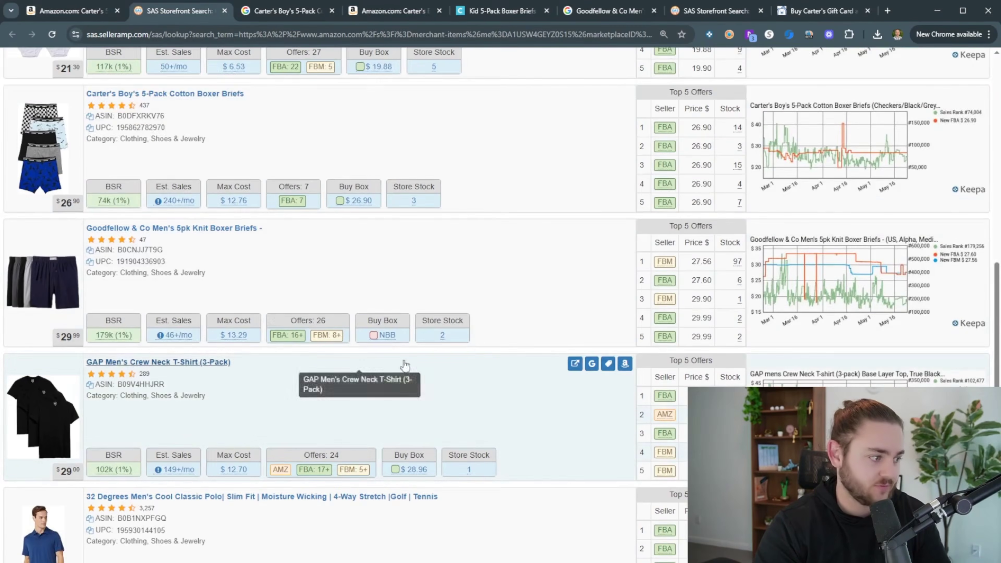
scroll(371, 373, "down", 1)
left_click(591, 174)
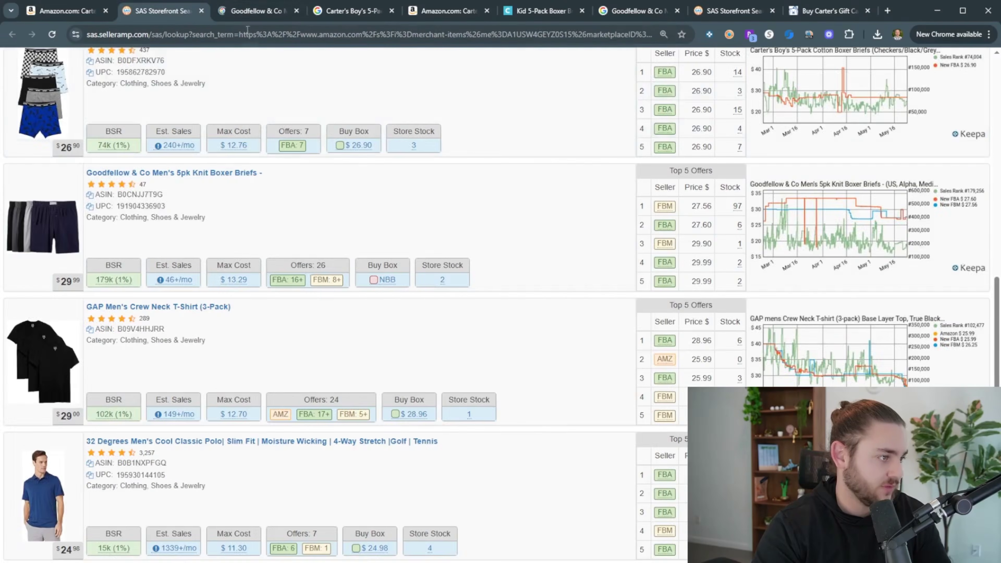
key("ctrl+Tab")
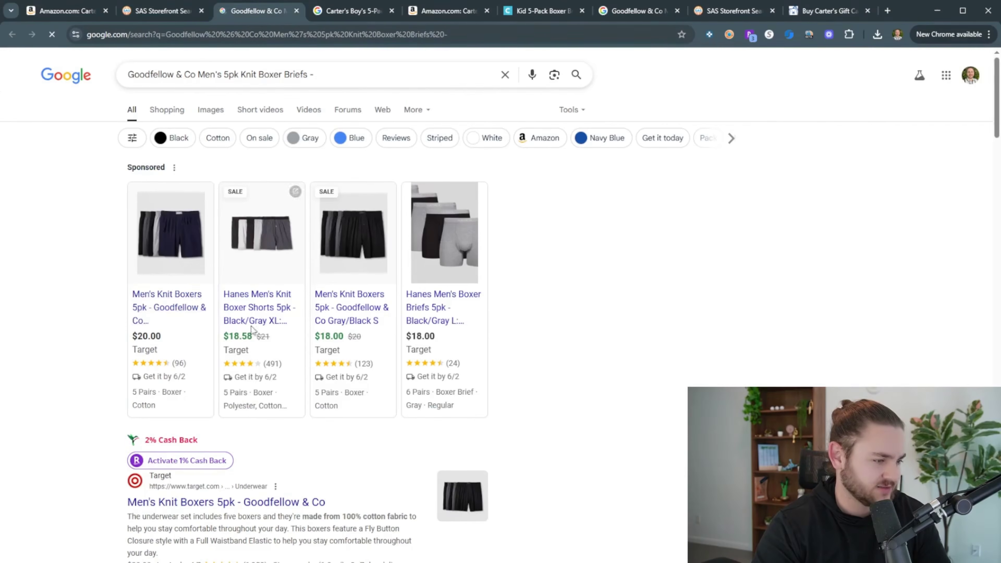
Look up the Target gift card discount on CardBear
left_click(132, 15)
left_click(828, 11)
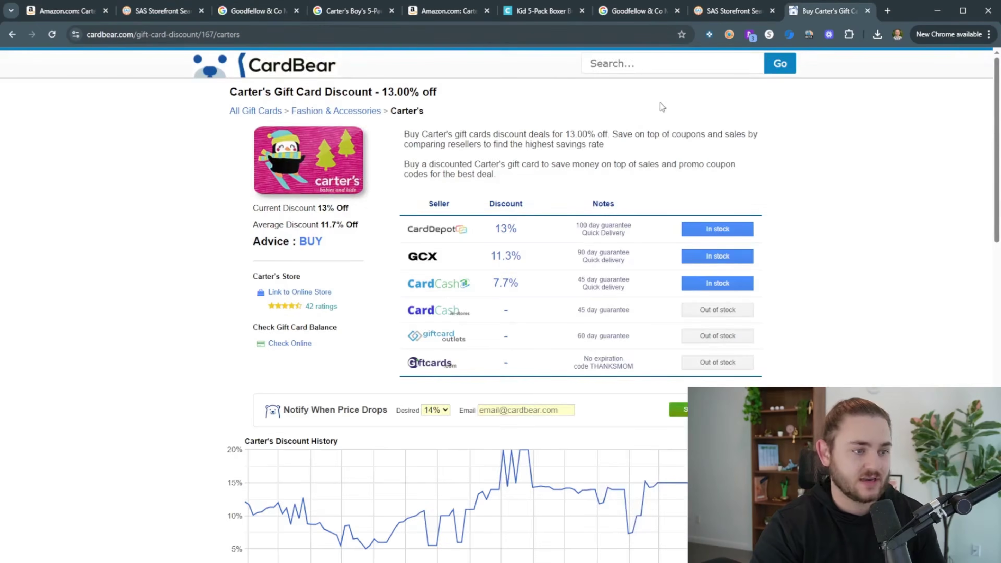
type("Target")
left_click(643, 89)
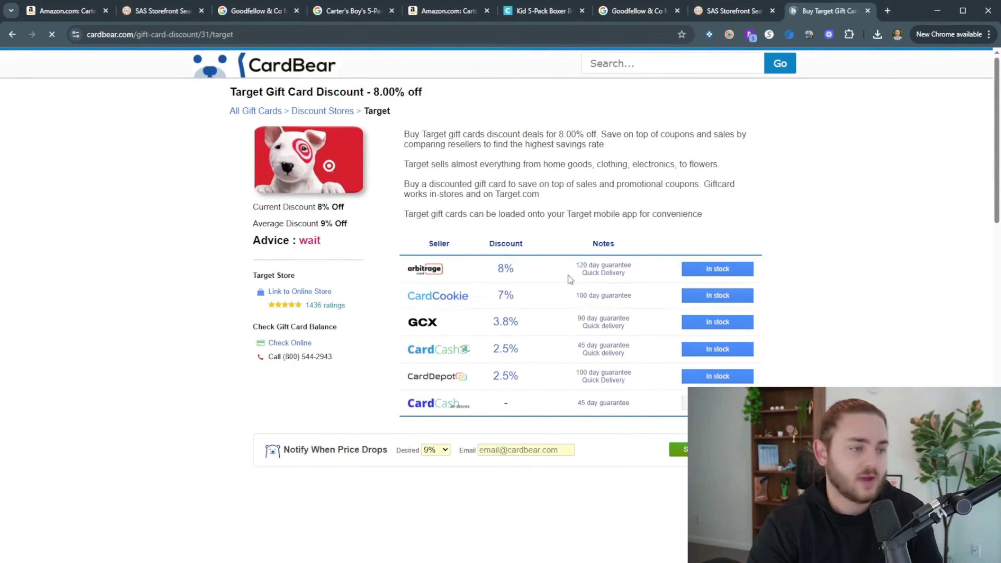
Search Google for the 32 Degrees Men's Cool Classic Polo and close the Goodfellow results
left_click(169, 11)
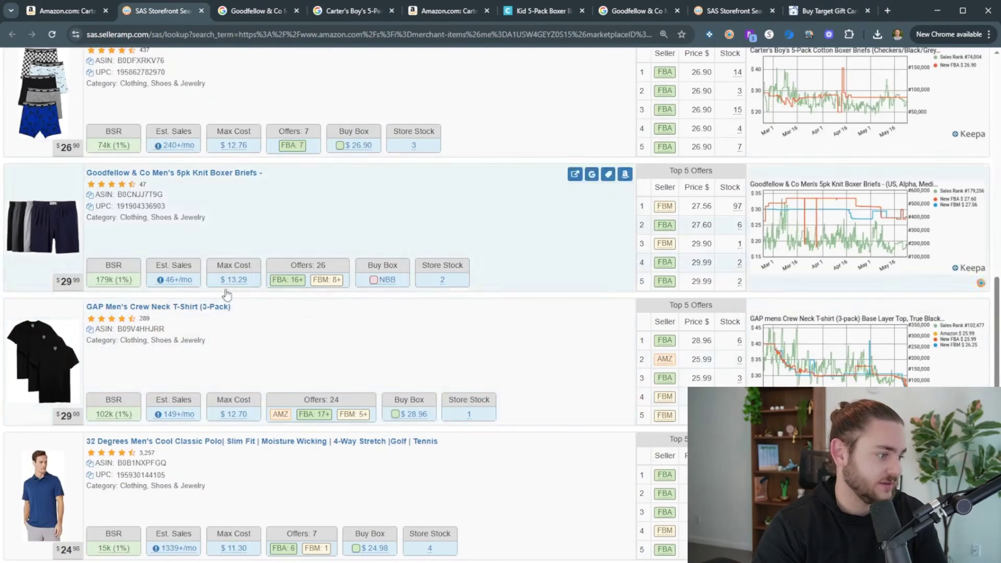
scroll(299, 374, "down", 3)
scroll(299, 374, "down", 3)
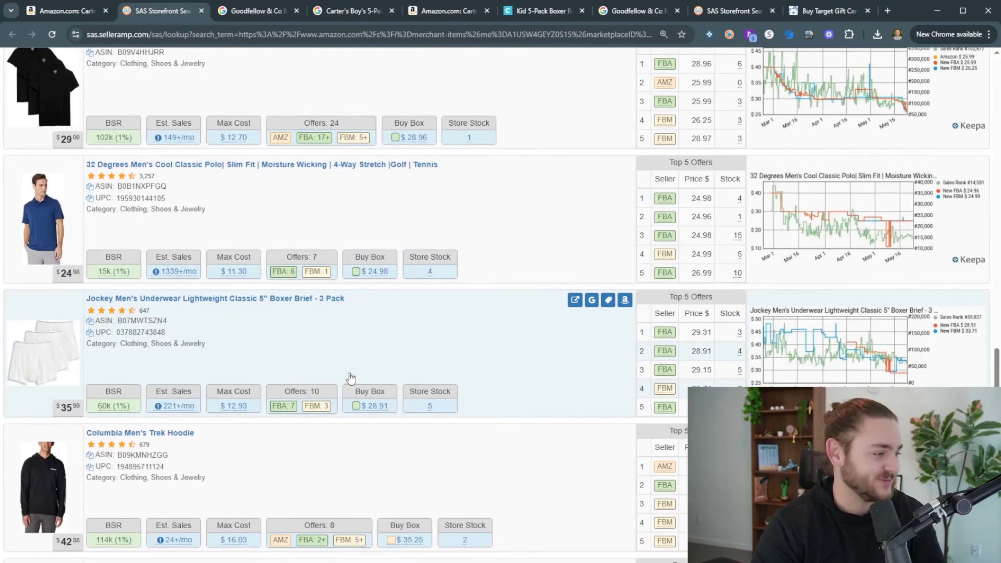
scroll(351, 378, "up", 3)
left_click(592, 221)
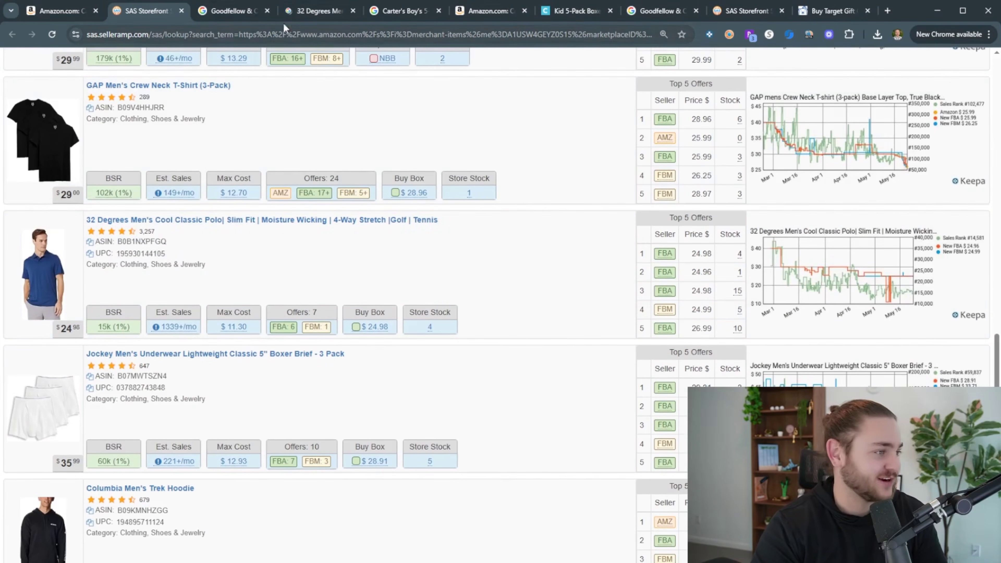
left_click(267, 11)
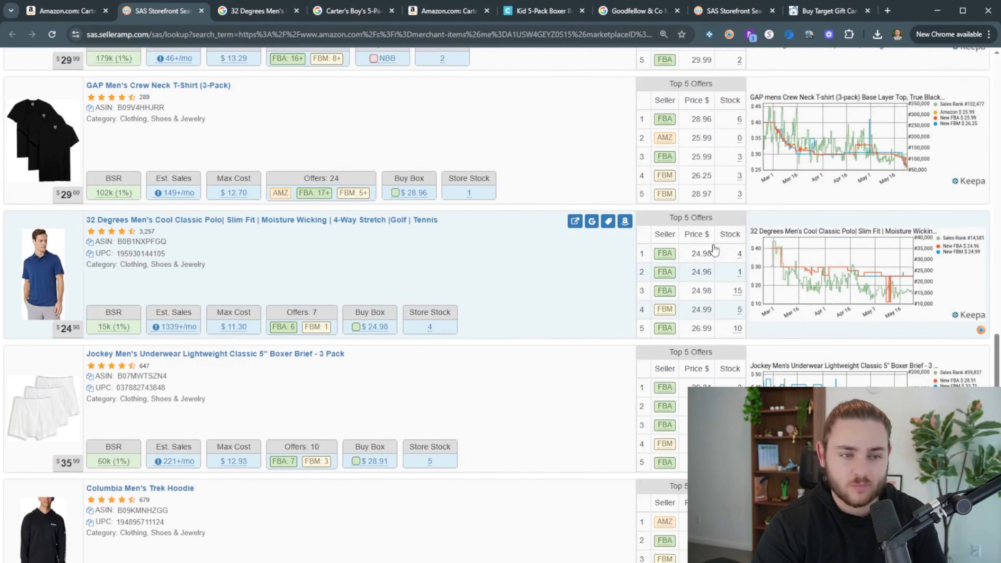
left_click(251, 11)
Open the $6.99 polo on 32degrees.com and the polo's Amazon listing side by side
left_click(252, 335)
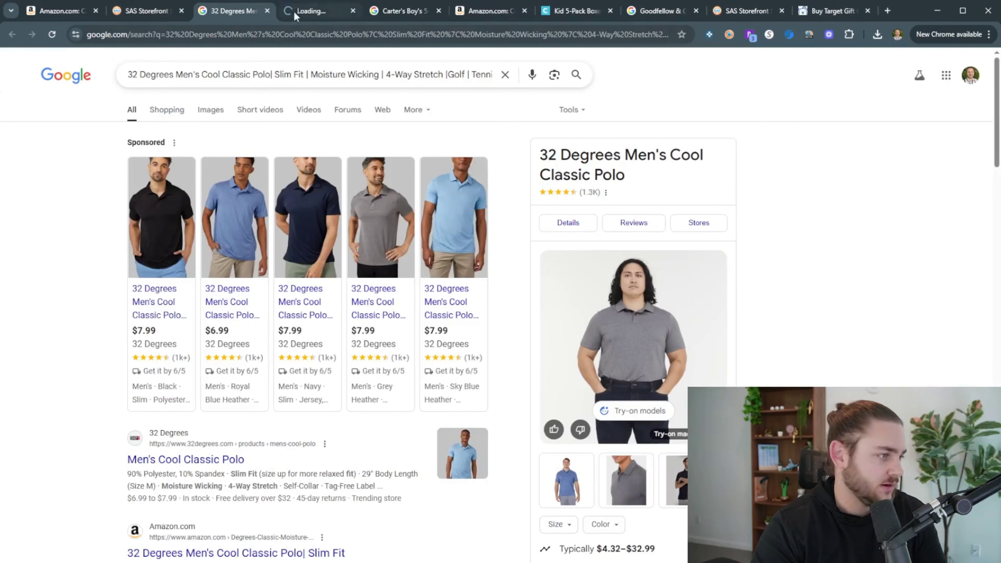
left_click(138, 10)
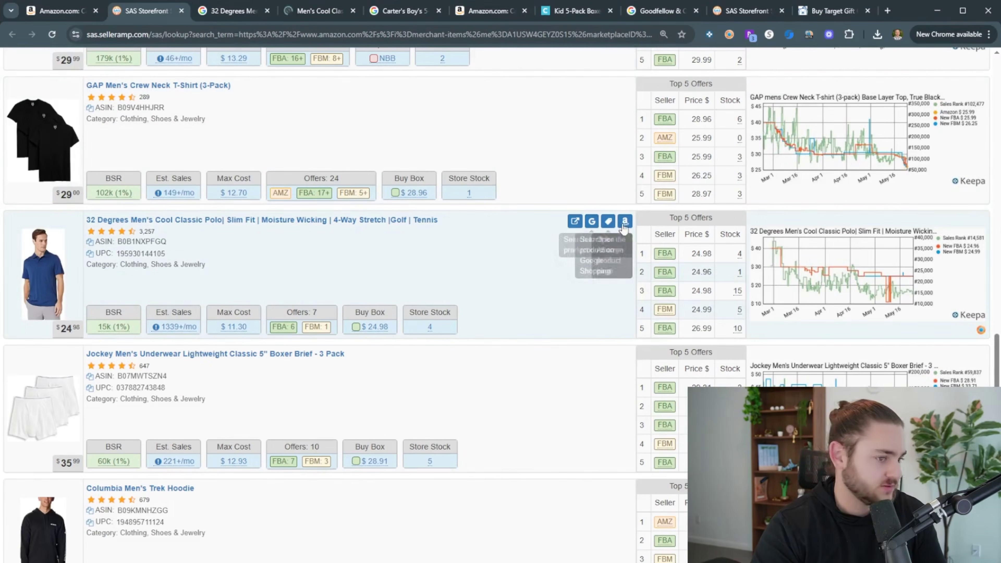
left_click(624, 221)
left_click(221, 11)
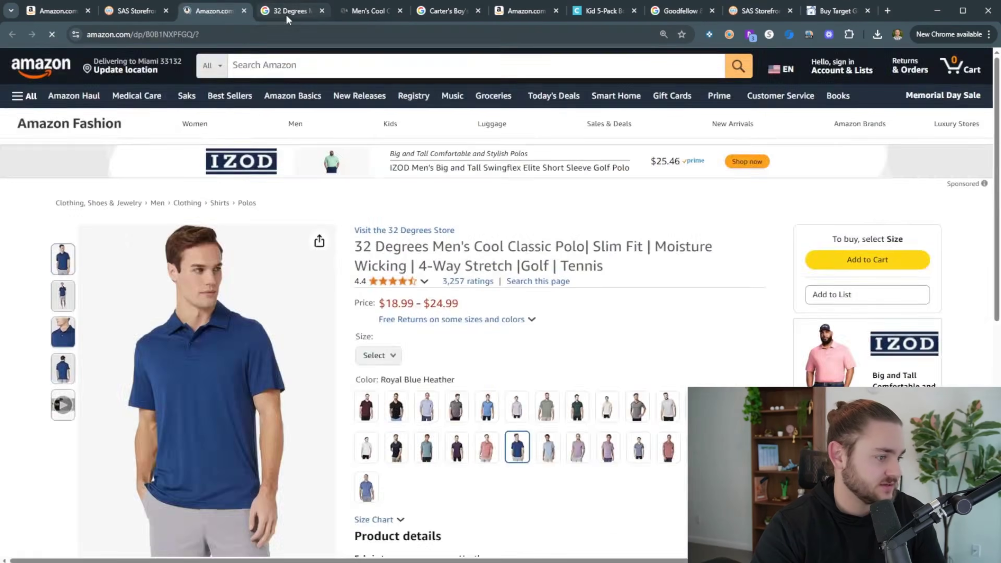
left_click(286, 14)
left_click(350, 16)
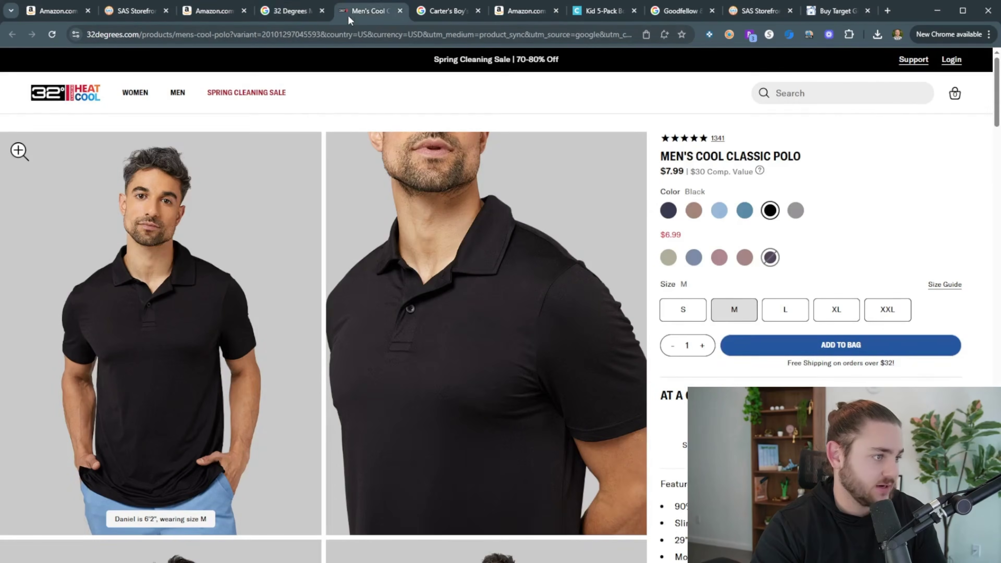
left_click(212, 11)
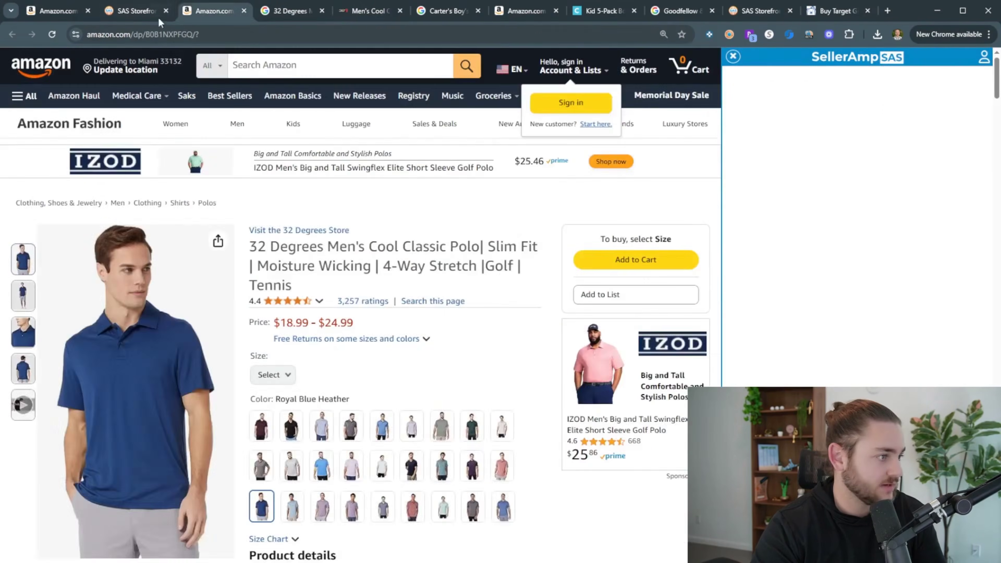
scroll(333, 189, "down", 5)
Choose the Royal Blue Heather colour on 32degrees.com and compare with Amazon
left_click(347, 12)
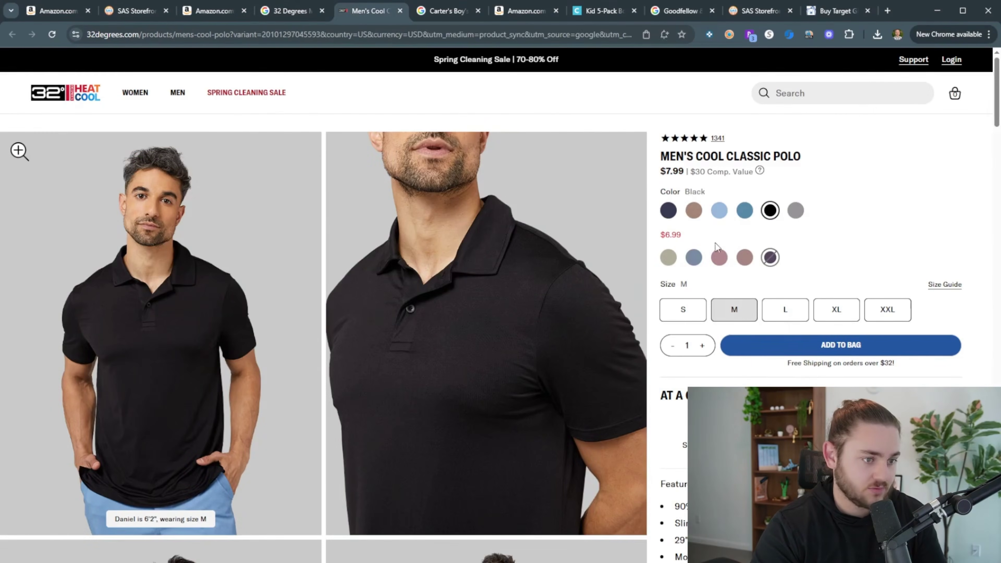
left_click(694, 258)
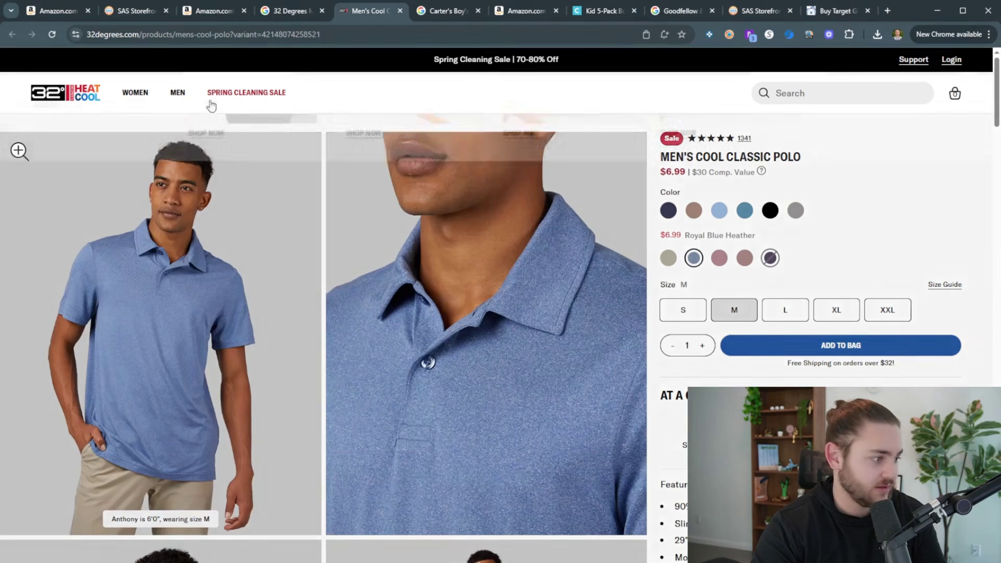
left_click(213, 11)
left_click(367, 11)
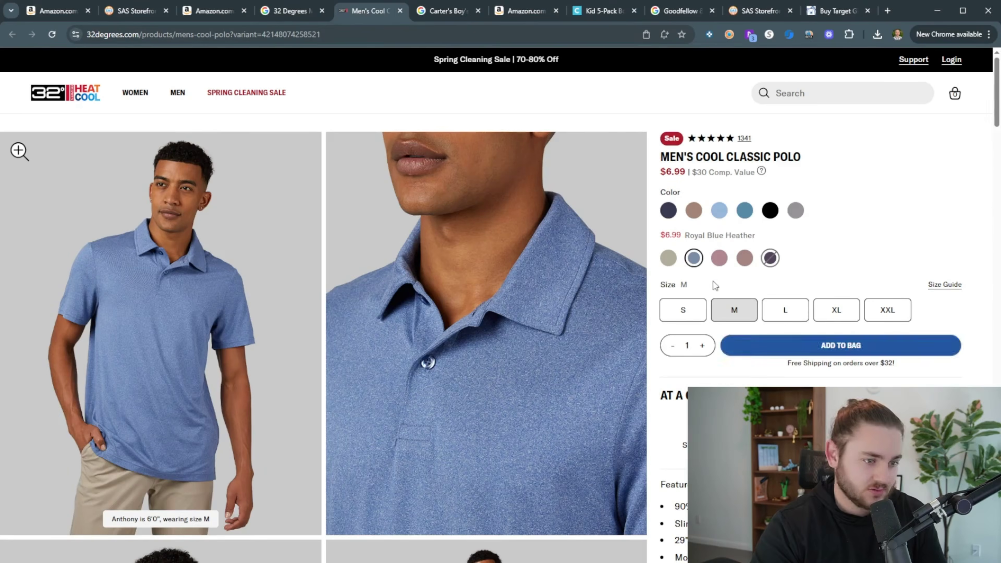
left_click(191, 13)
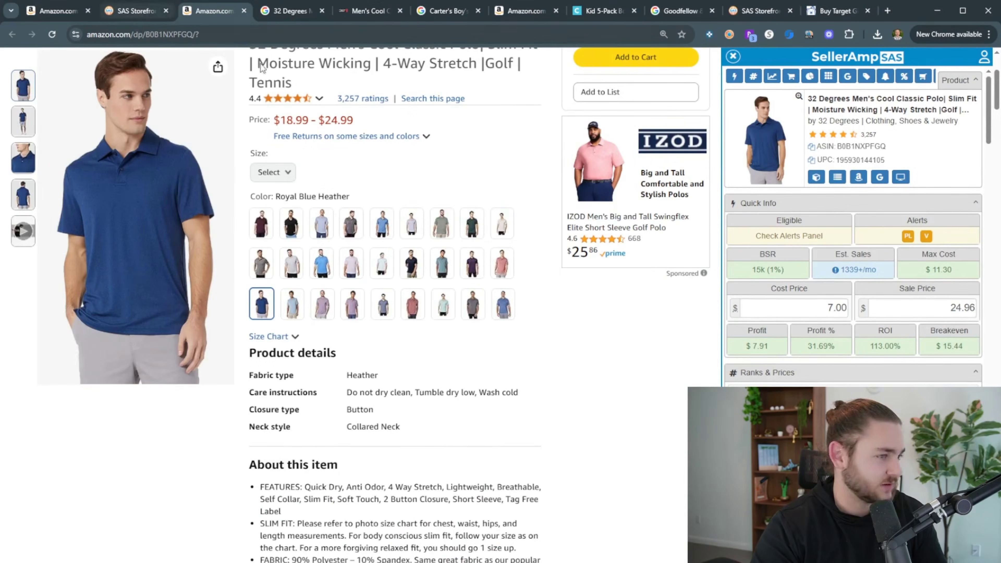
Confirm SellerAmp's 7.00 cost yields $7.91 profit and 113.00% ROI on the polo
left_click(803, 308)
scroll(788, 341, "down", 1)
scroll(789, 341, "up", 1)
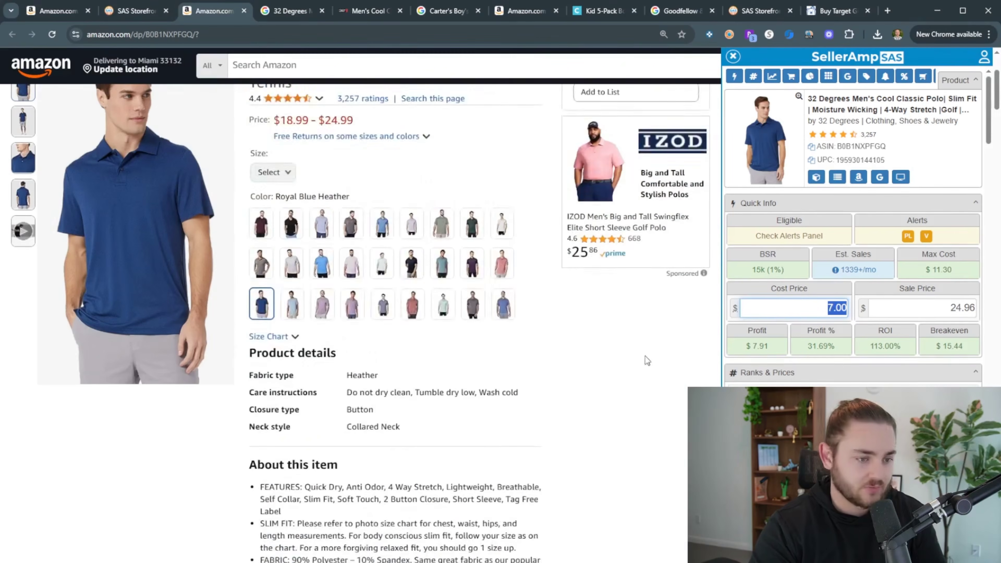
scroll(655, 346, "up", 5)
left_click_drag(870, 347, 901, 349)
left_click(541, 220)
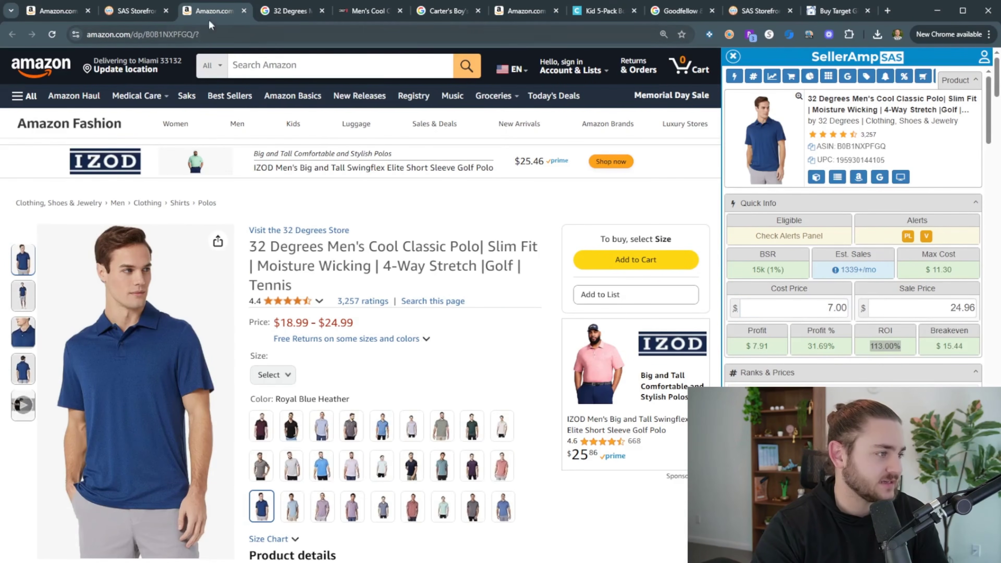
left_click(284, 12)
left_click(216, 12)
left_click(364, 14)
left_click(212, 11)
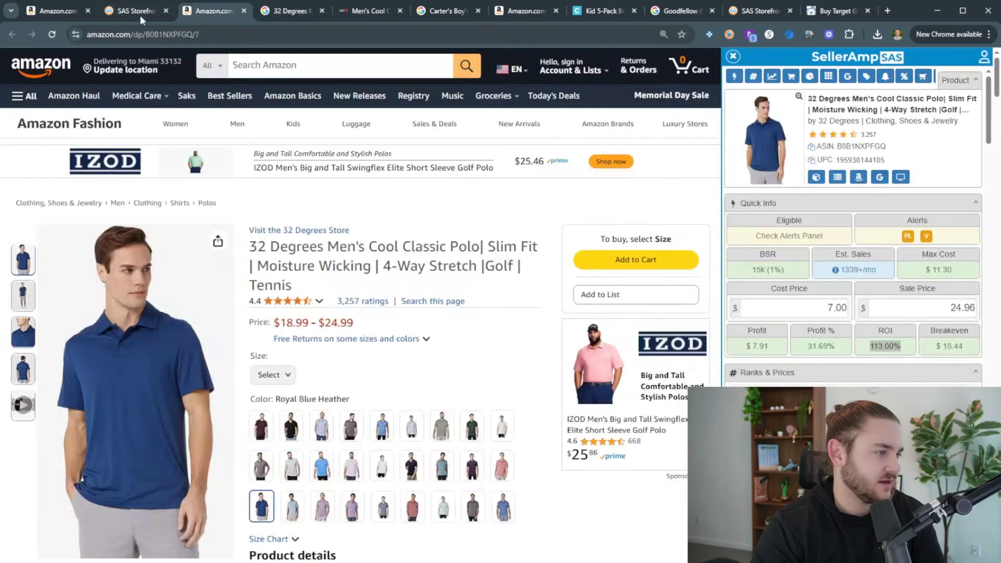
left_click(134, 11)
Open Google results and the Amazon listing for the Jockey boxer brief 3-pack in new tabs
scroll(266, 308, "down", 4)
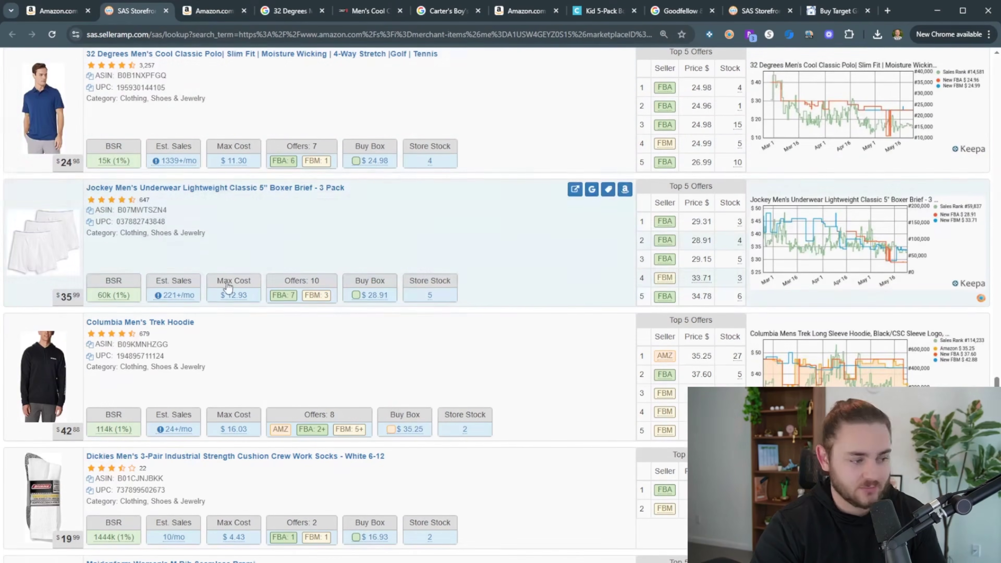
left_click(591, 190)
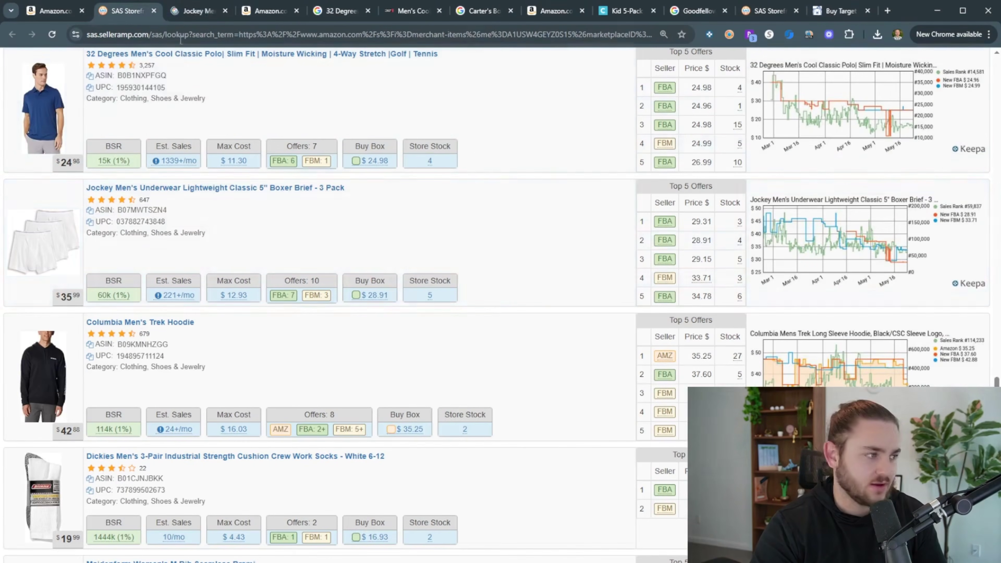
left_click(136, 12)
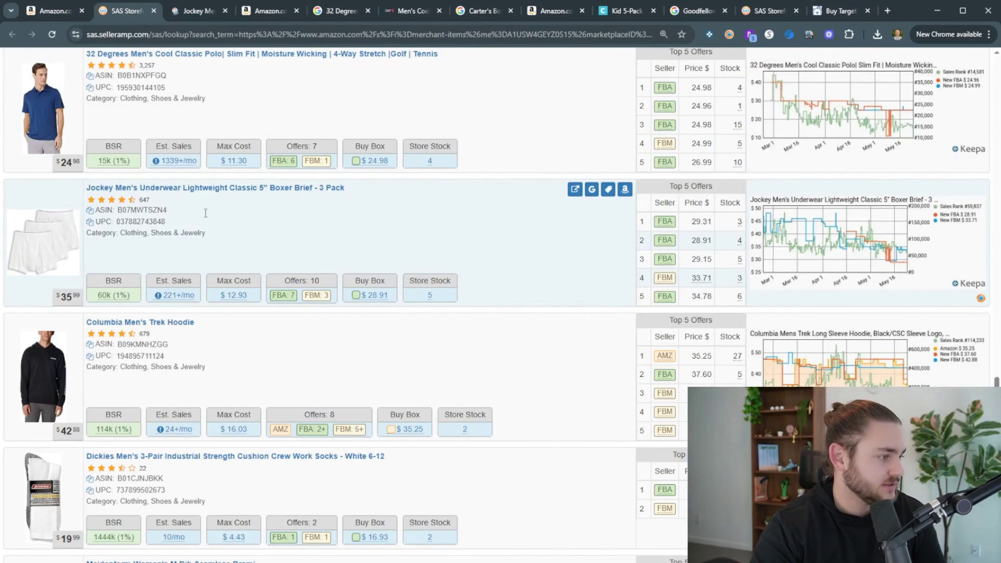
left_click(622, 197)
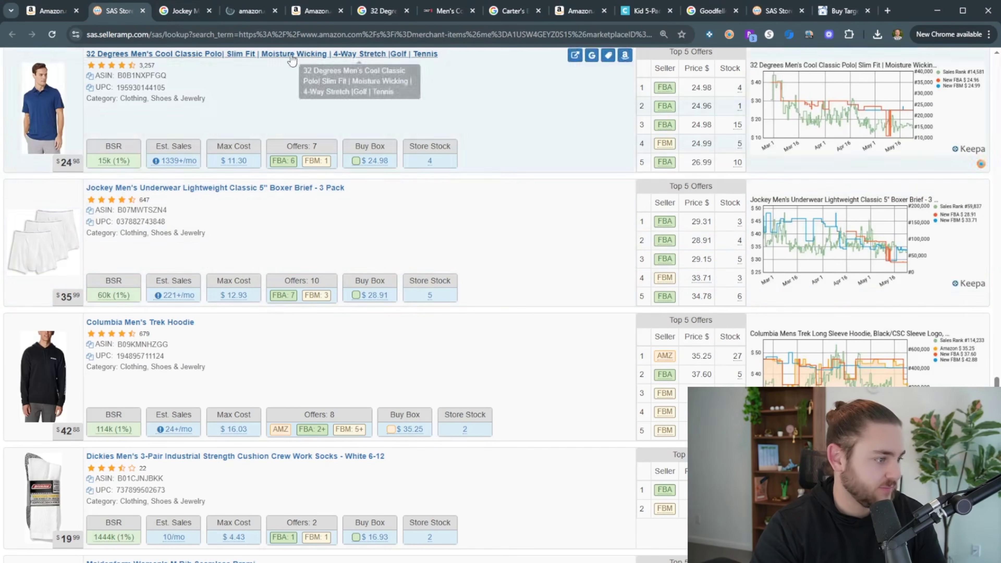
left_click(169, 10)
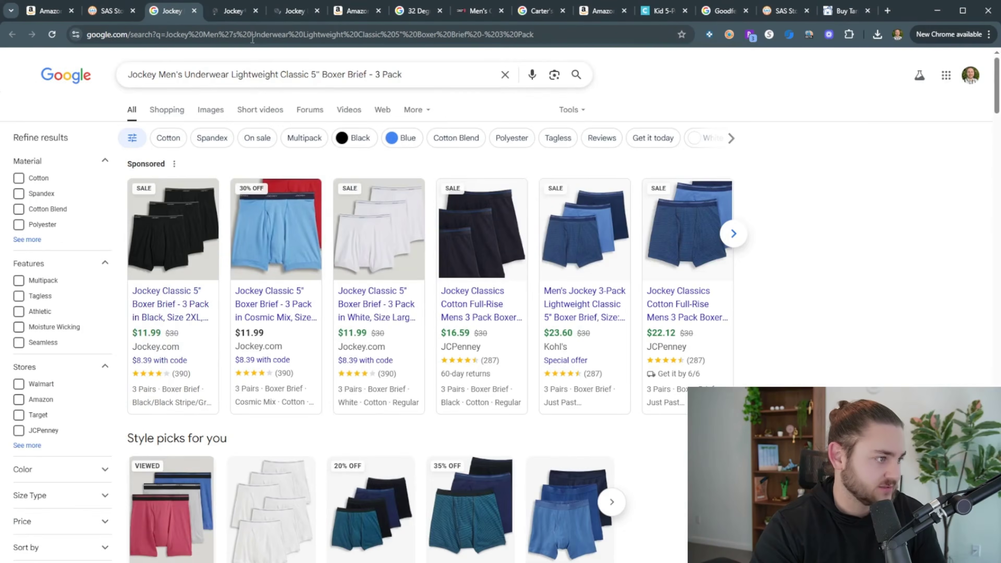
Compare the jockey.com product page with the Jockey Amazon listing, dismissing the Kohl's cashback popup
left_click(237, 15)
left_click(289, 18)
left_click(204, 14)
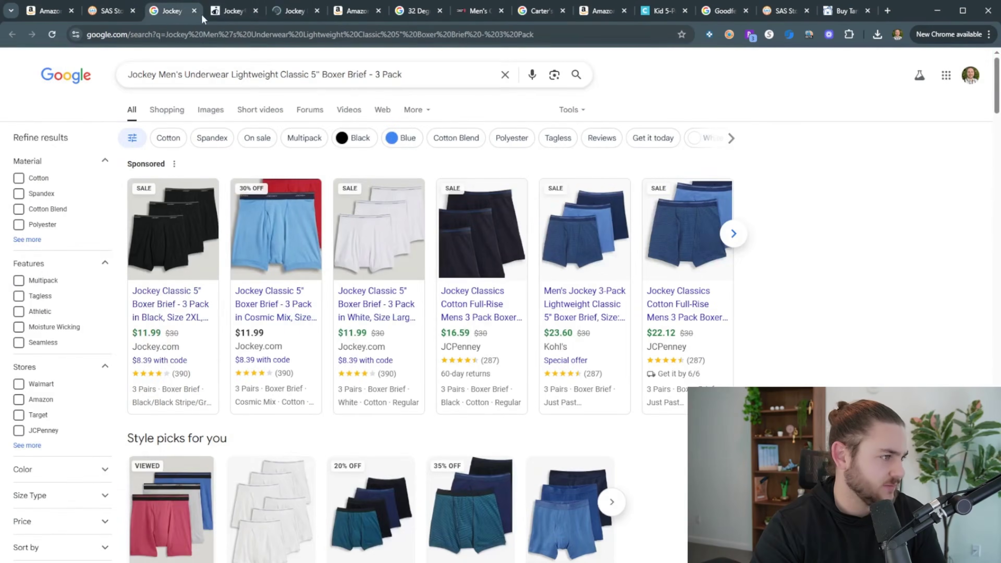
left_click(216, 17)
key("ctrl+shift+Tab")
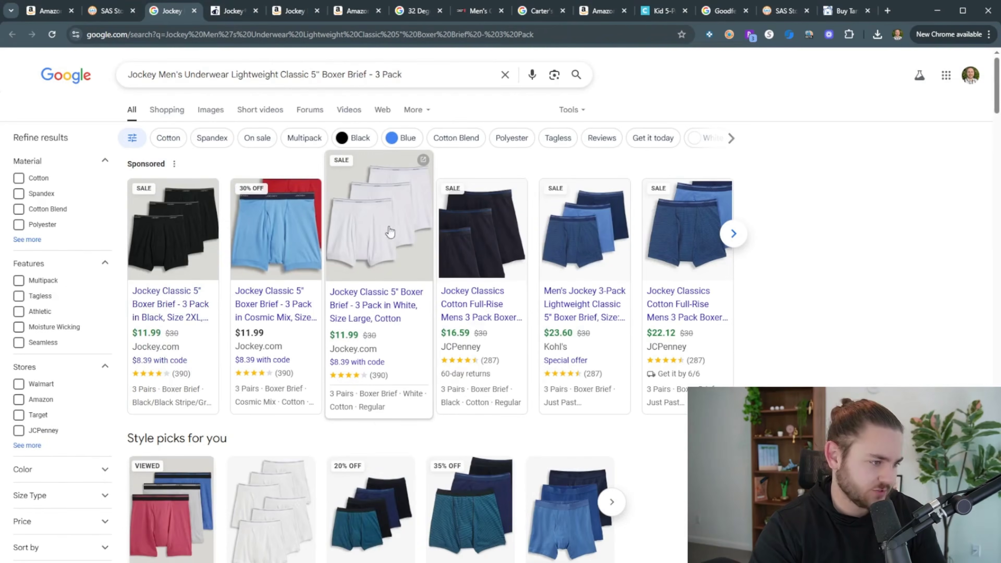
left_click(282, 14)
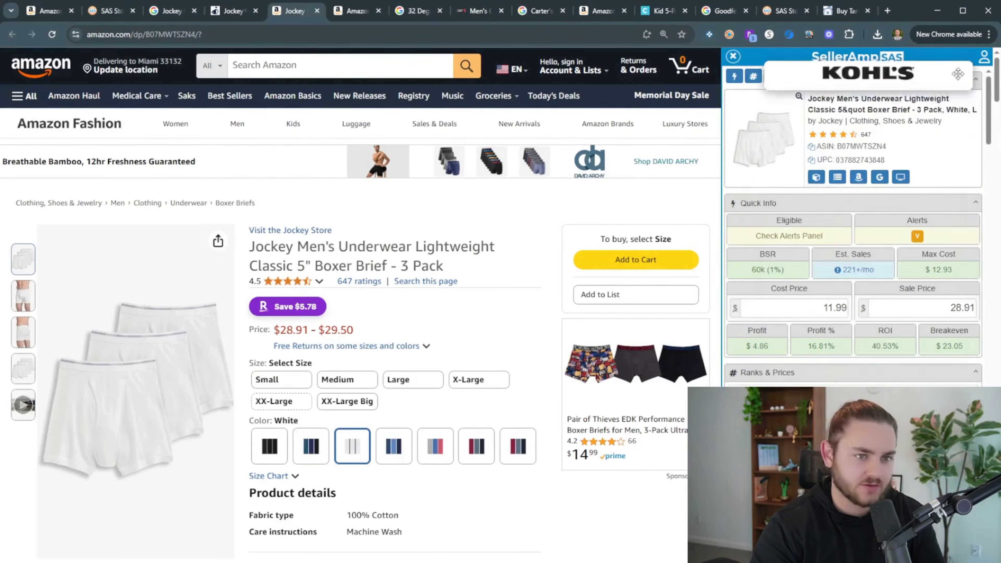
left_click(235, 11)
left_click(165, 18)
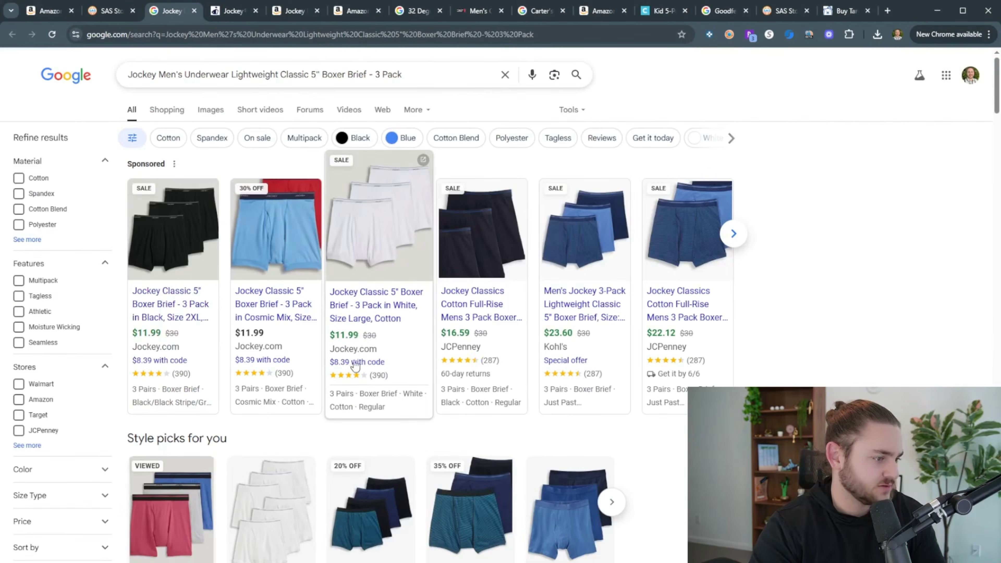
left_click(291, 11)
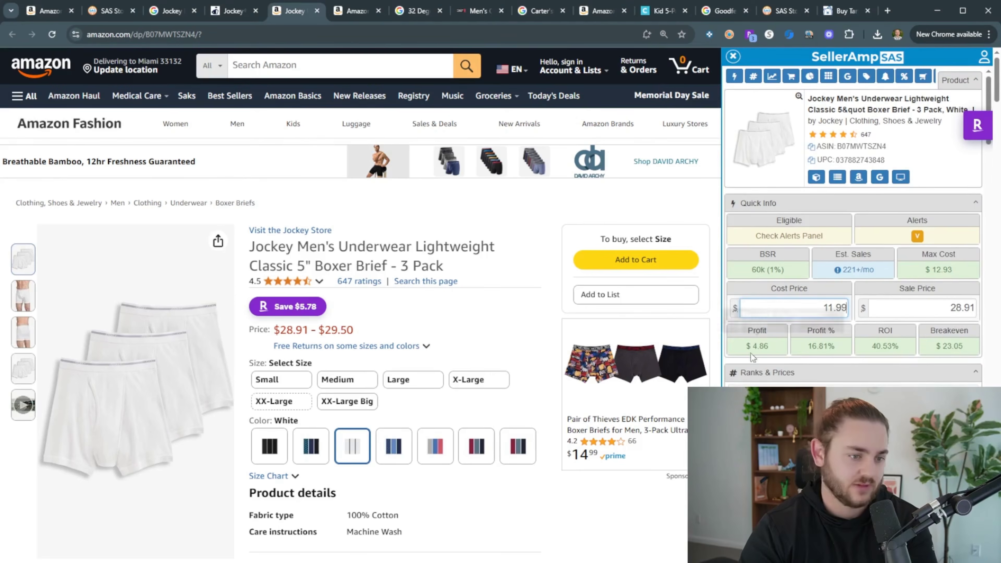
Select the X-Large variant and cost it at 11.99 in SellerAmp ($6.14 profit, 51.21% ROI)
scroll(498, 418, "down", 8)
scroll(482, 418, "up", 8)
scroll(388, 293, "down", 4)
scroll(472, 395, "up", 4)
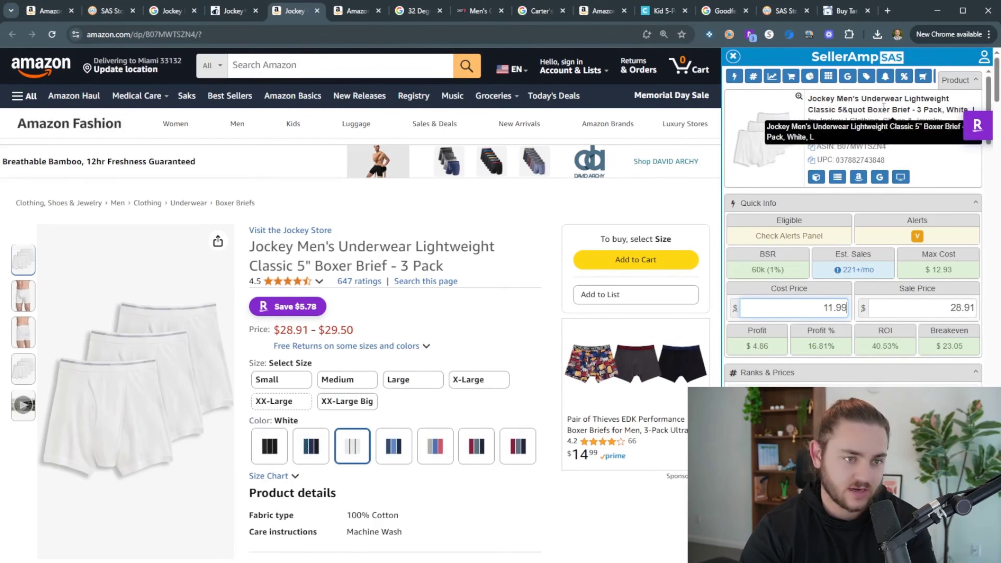
left_click(489, 379)
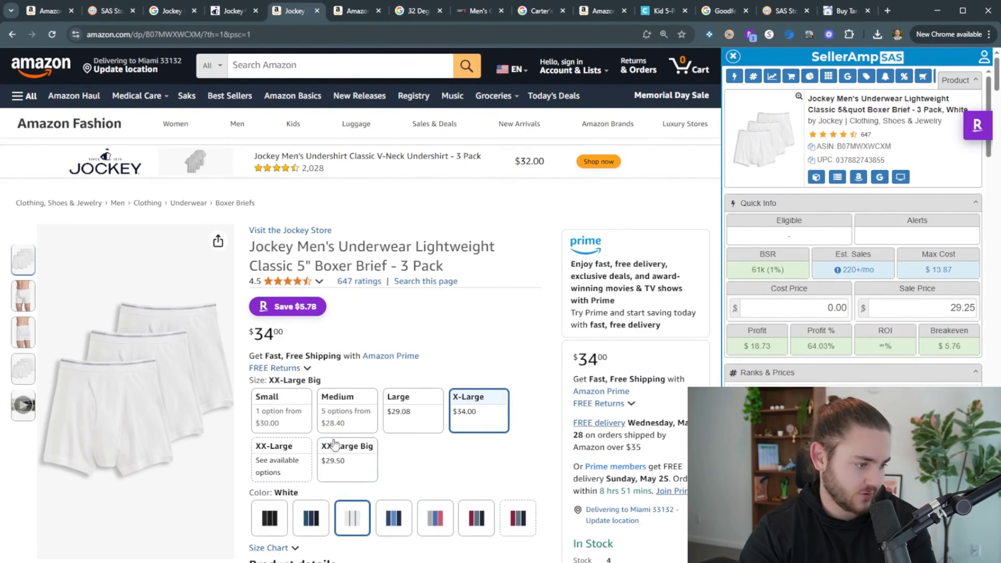
type("11.99")
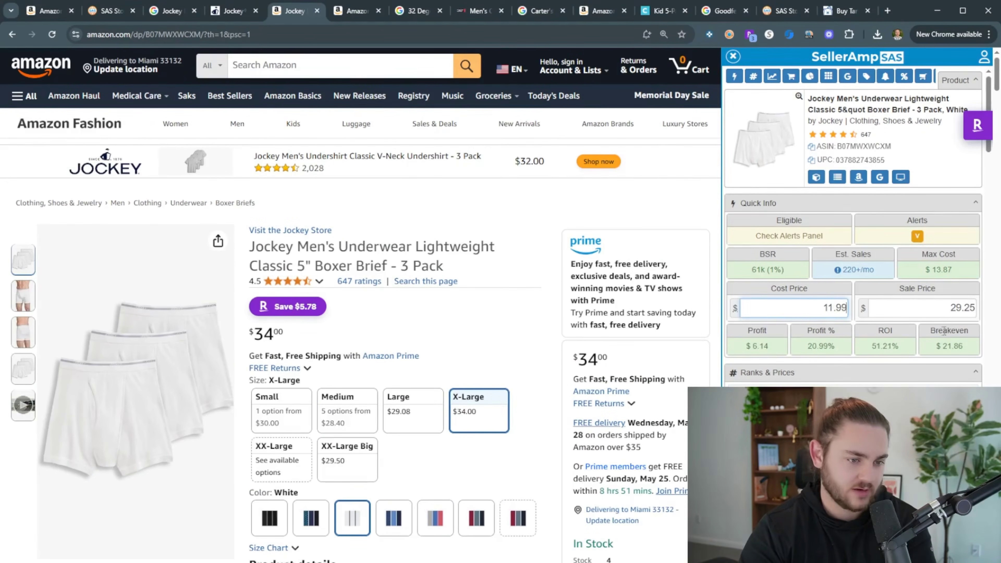
left_click(107, 10)
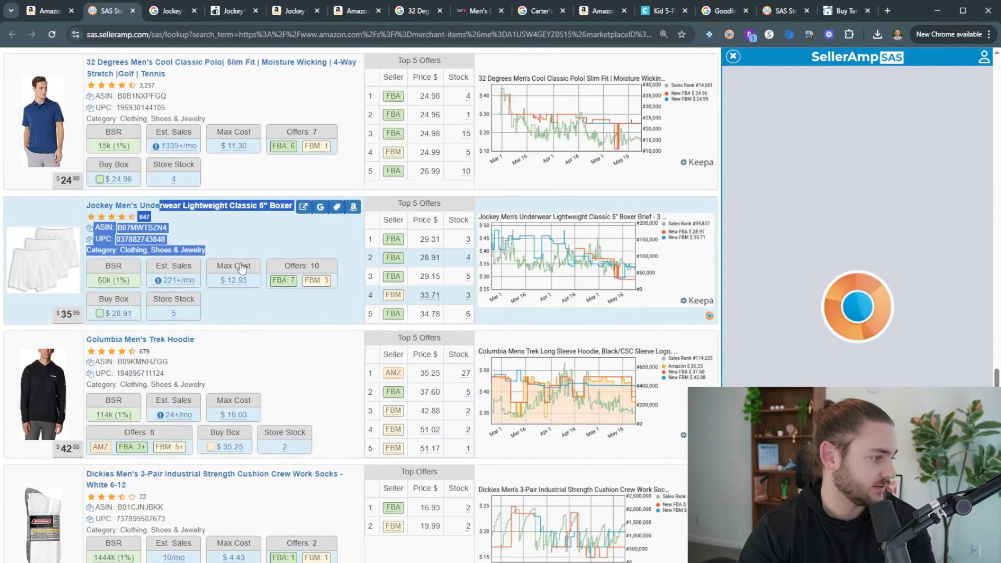
Close the SellerAmp product panel and load more storefront products
left_click(258, 240)
scroll(324, 420, "down", 5)
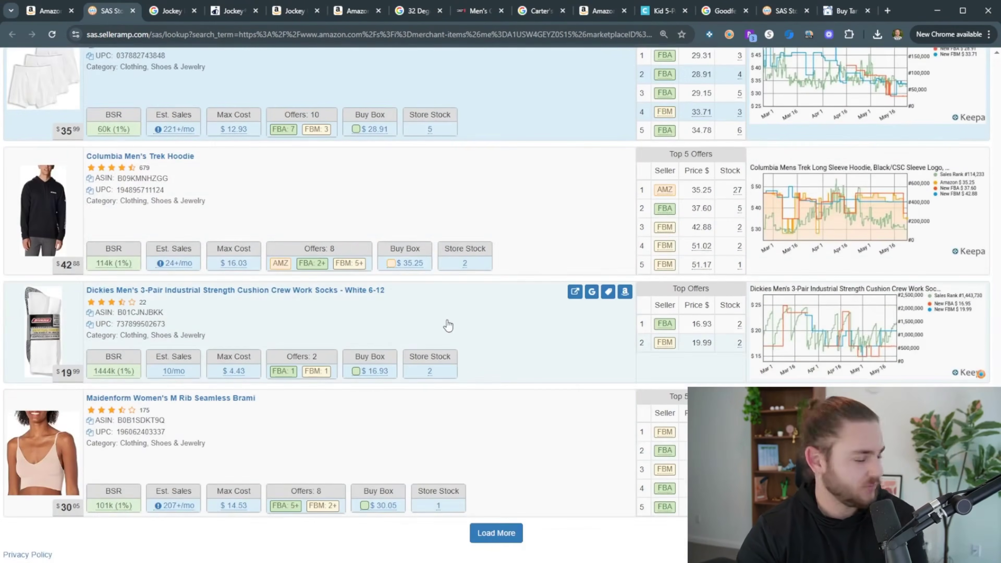
scroll(453, 323, "up", 2)
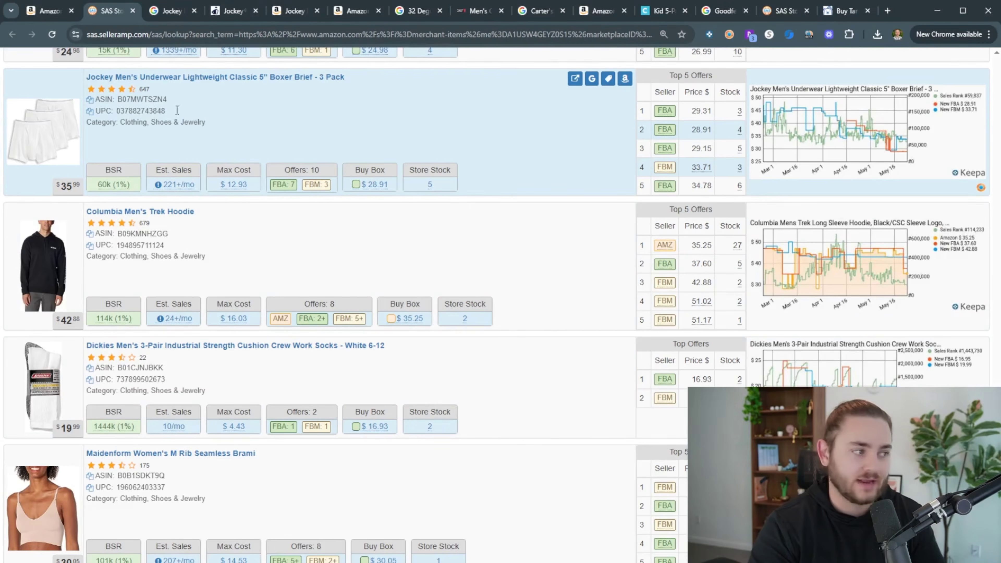
scroll(302, 277, "up", 10)
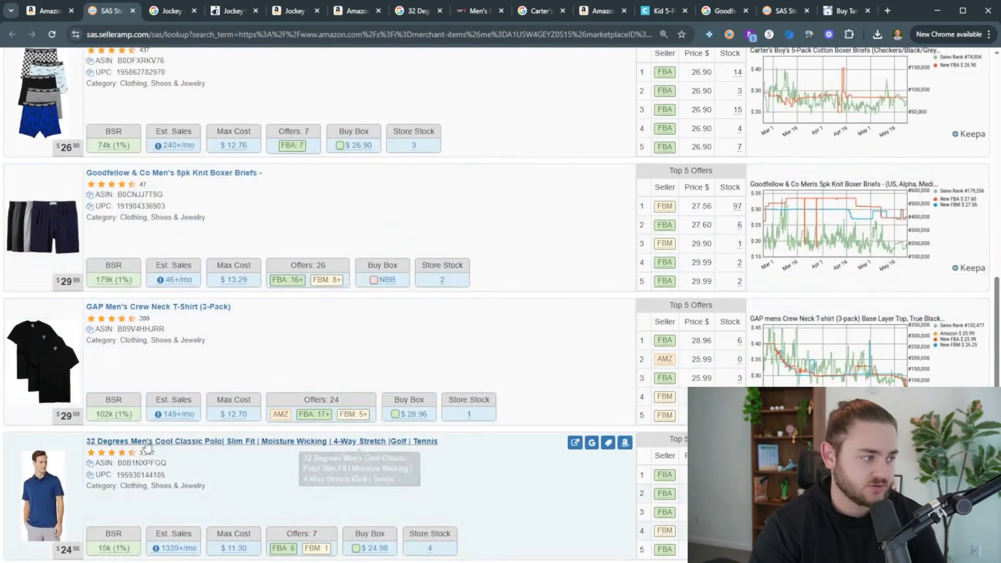
scroll(286, 351, "up", 5)
scroll(290, 306, "down", 15)
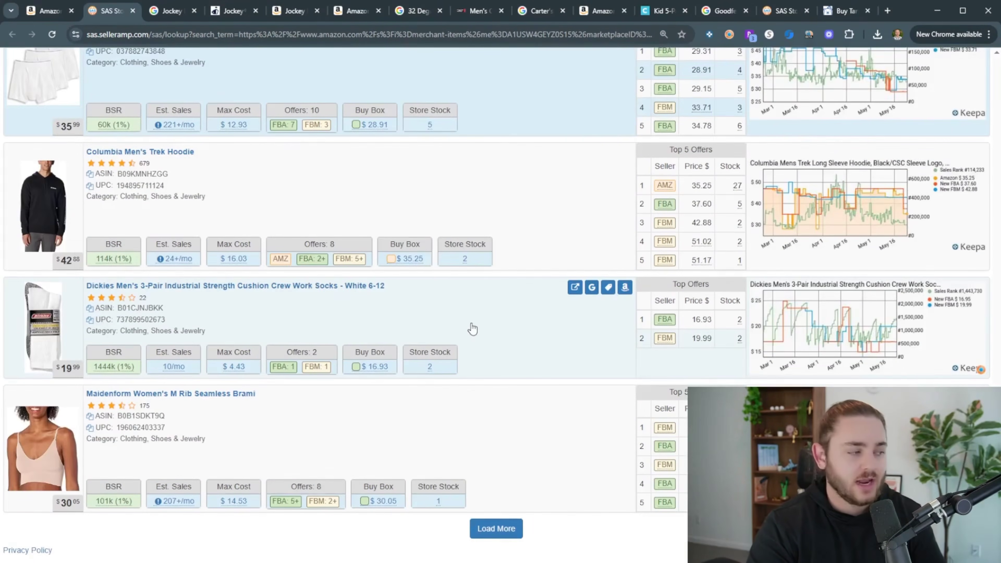
left_click(507, 530)
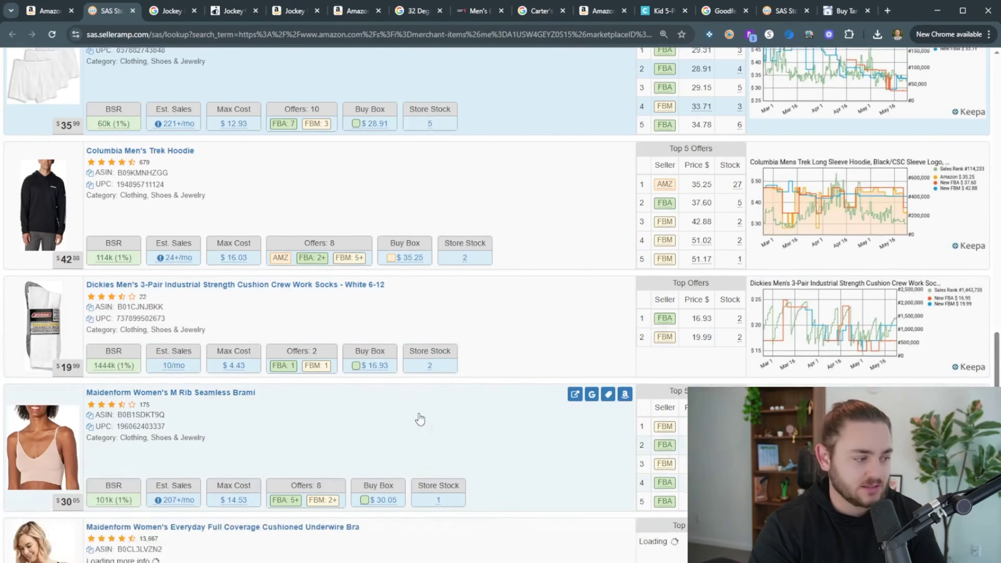
Run a Google search for the Maidenform Women's M Rib Seamless Brami and view the results
scroll(421, 394, "down", 4)
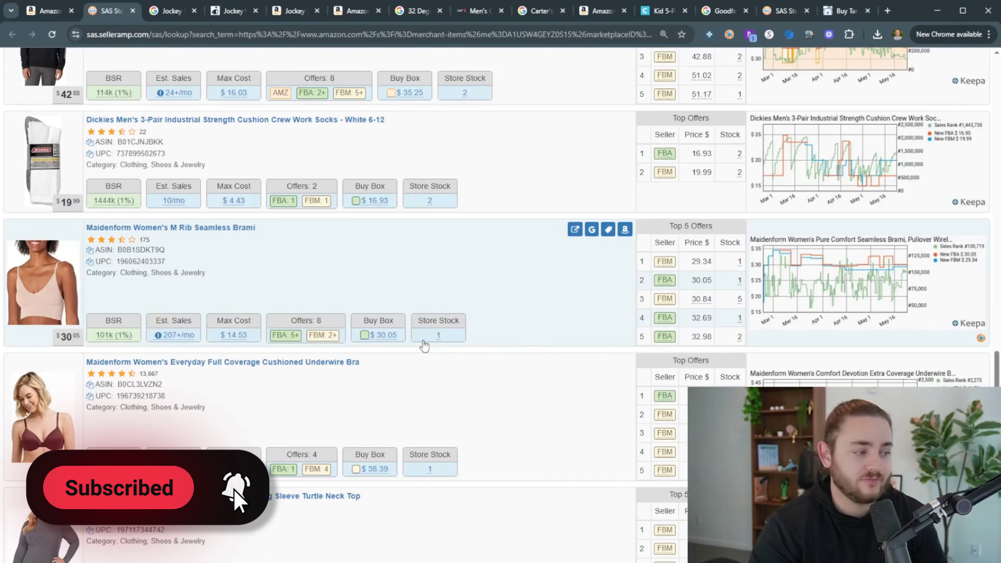
scroll(458, 378, "down", 5)
scroll(458, 373, "up", 4)
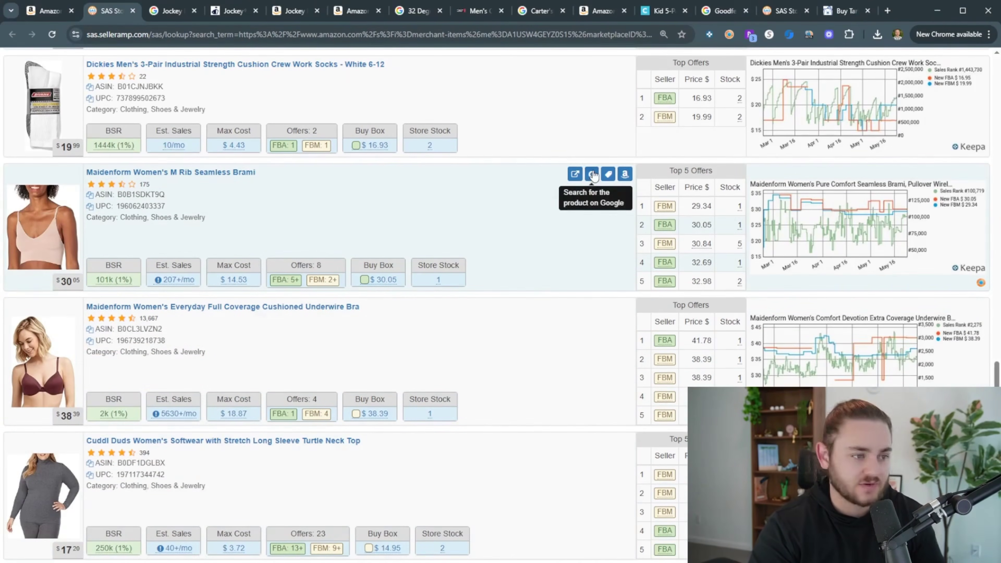
left_click(593, 175)
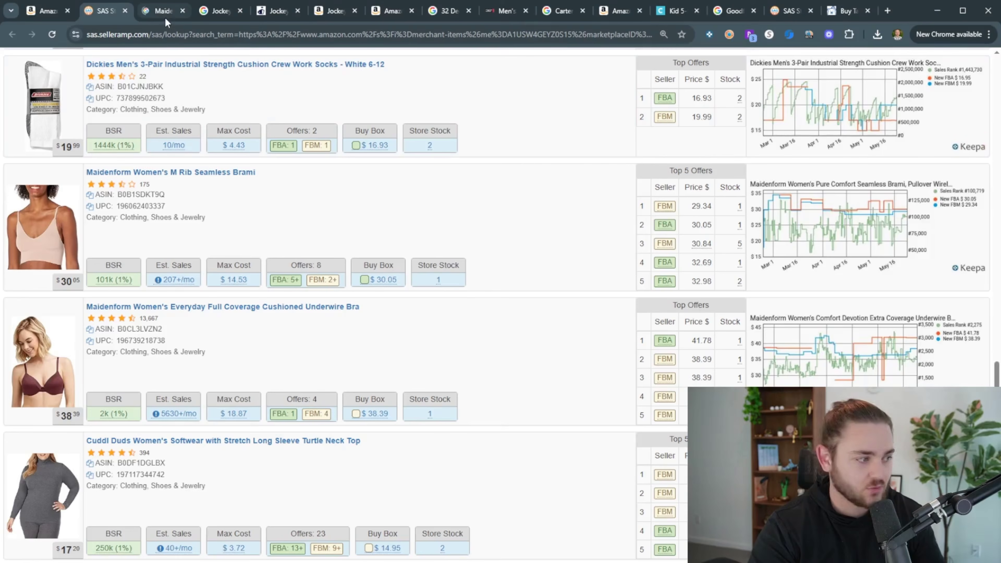
scroll(165, 79, "up", 3)
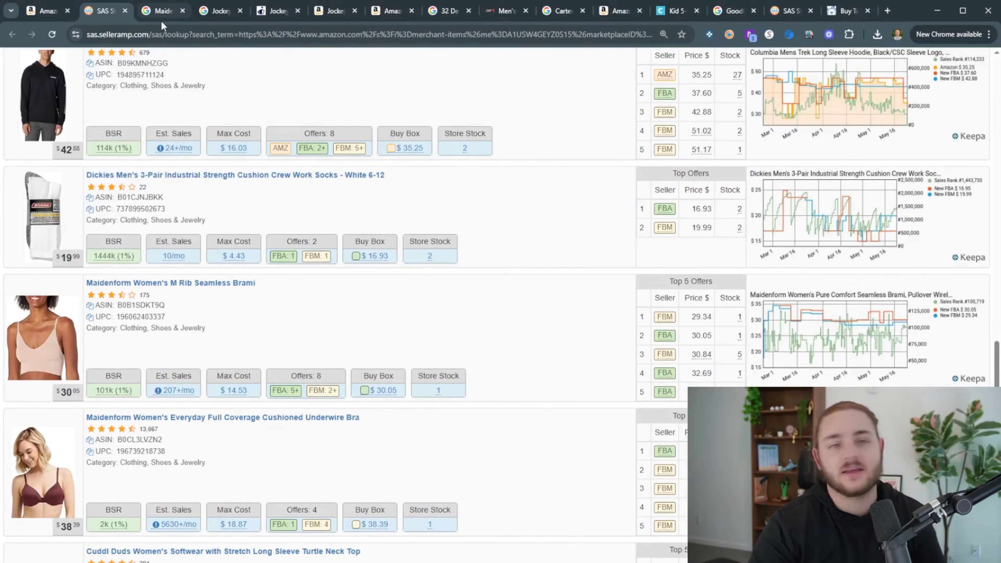
left_click(161, 18)
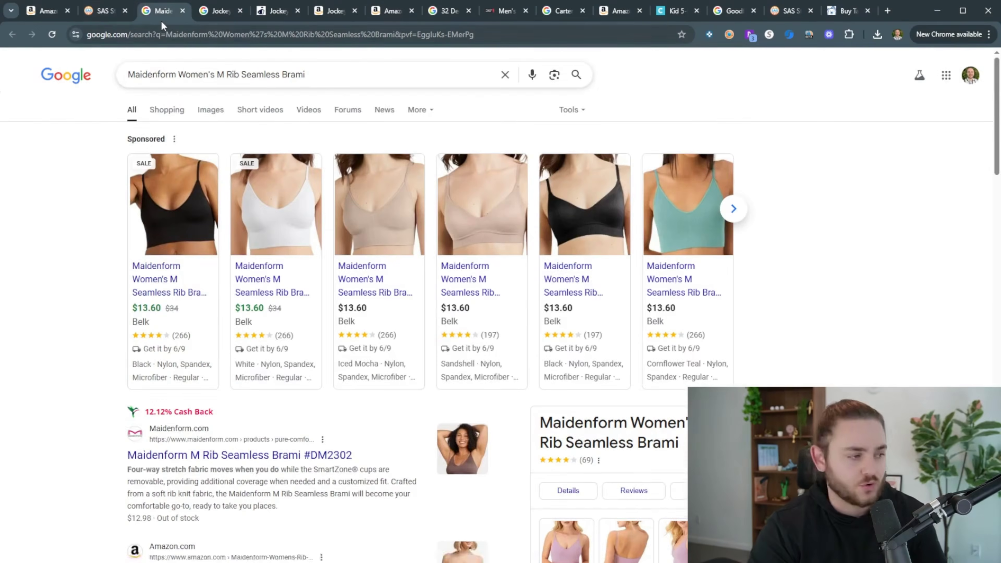
Open the Maidenform brami's Amazon page in a new tab and dismiss the Belk deal popup
left_click(105, 15)
middle_click(624, 286)
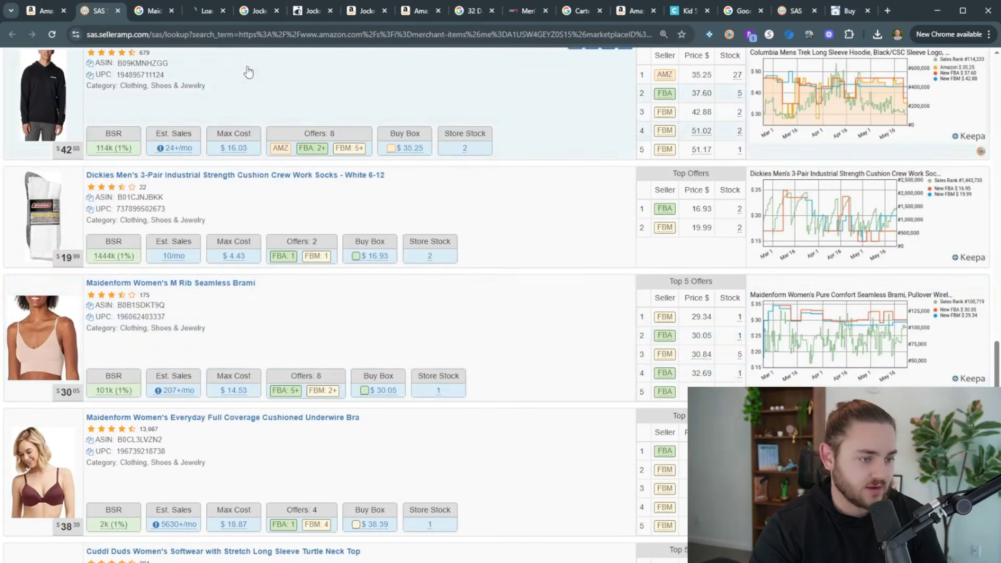
left_click(155, 13)
left_click(198, 16)
scroll(649, 296, "down", 12)
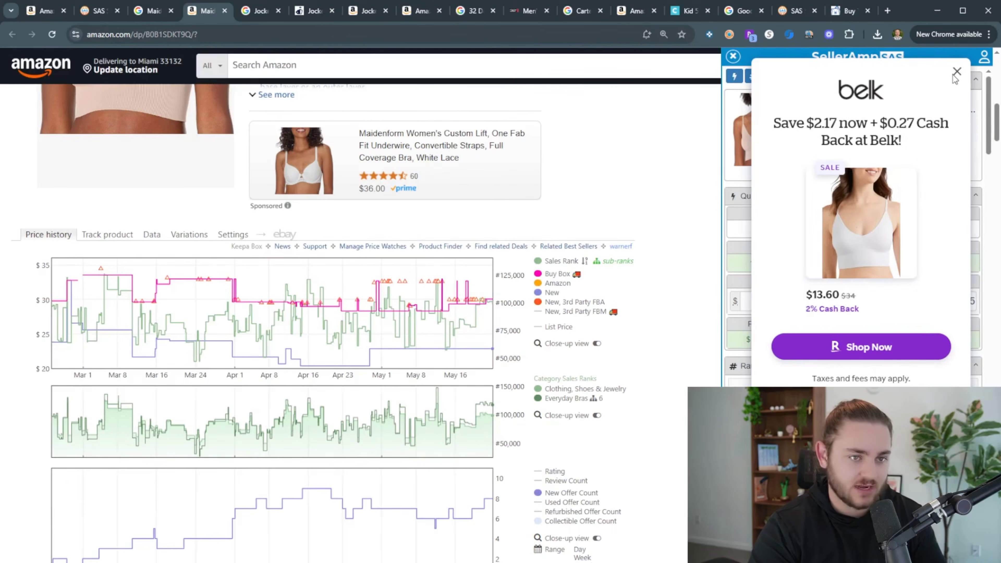
left_click(956, 72)
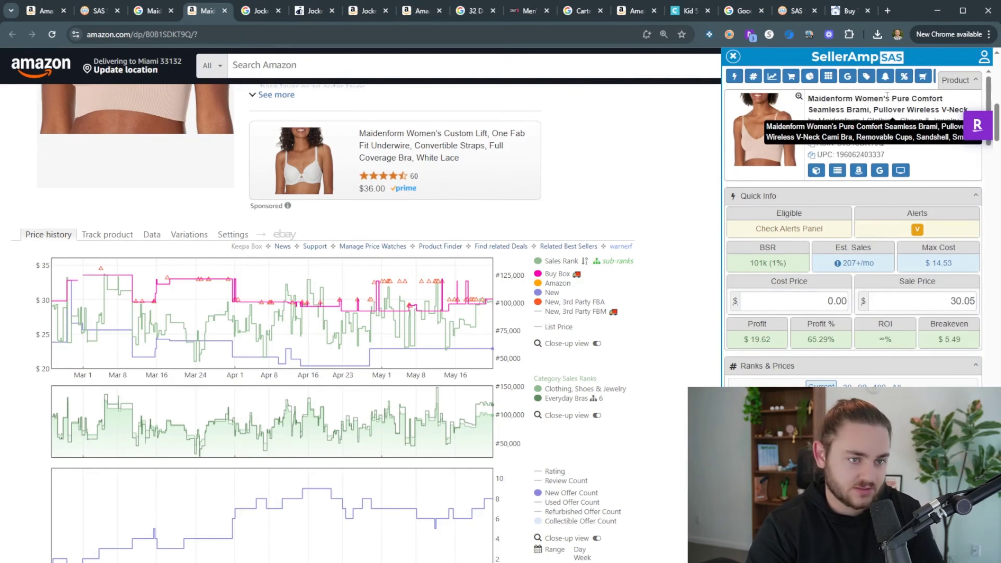
Open the Belk $13.60 brami listing and select the sandshell colour
left_click(146, 11)
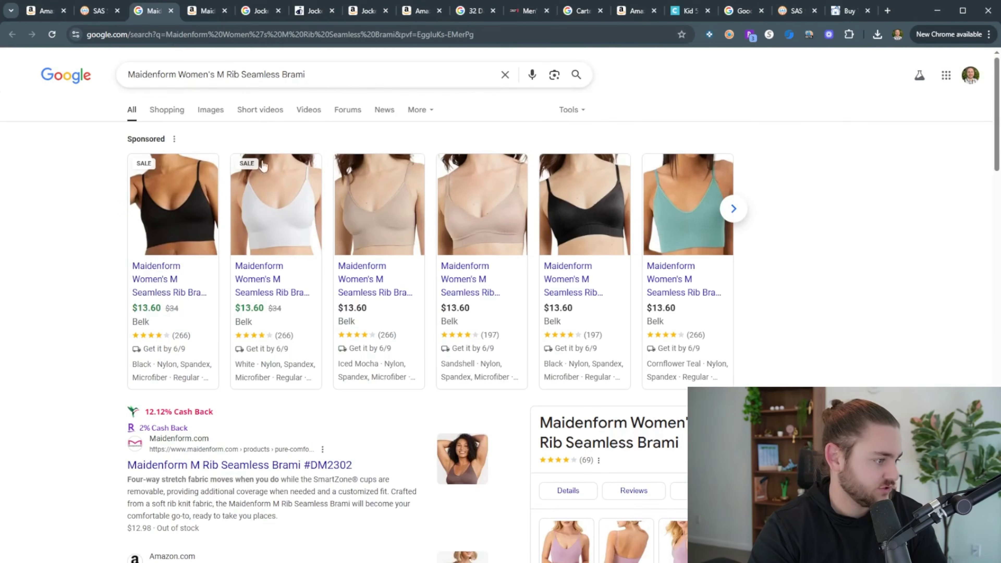
middle_click(166, 283)
scroll(236, 291, "down", 5)
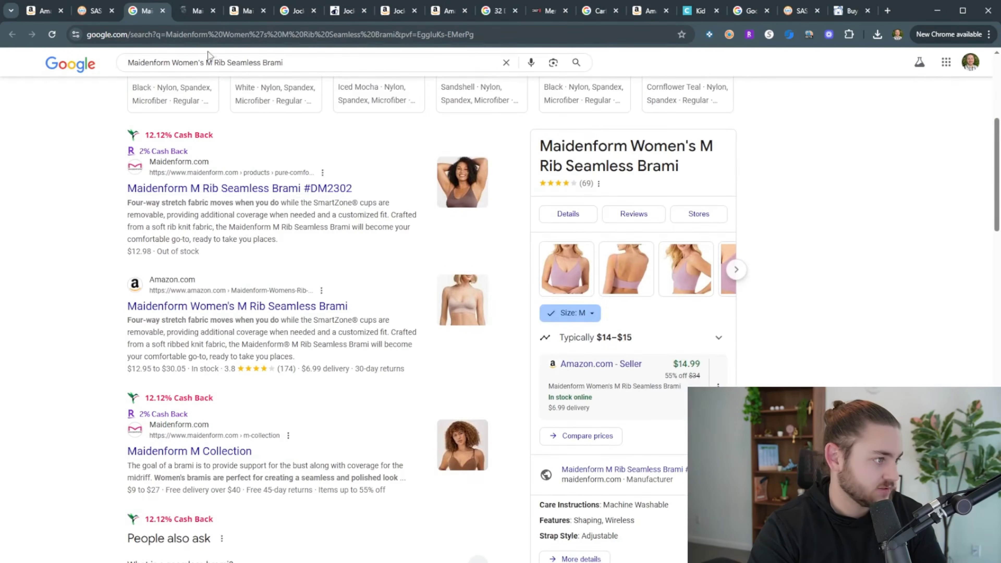
left_click(195, 11)
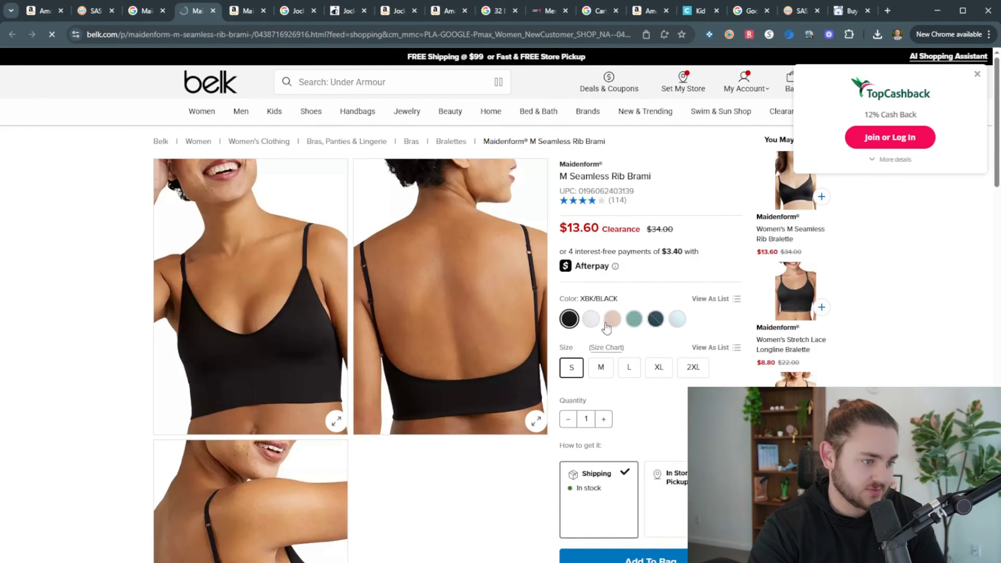
left_click(605, 324)
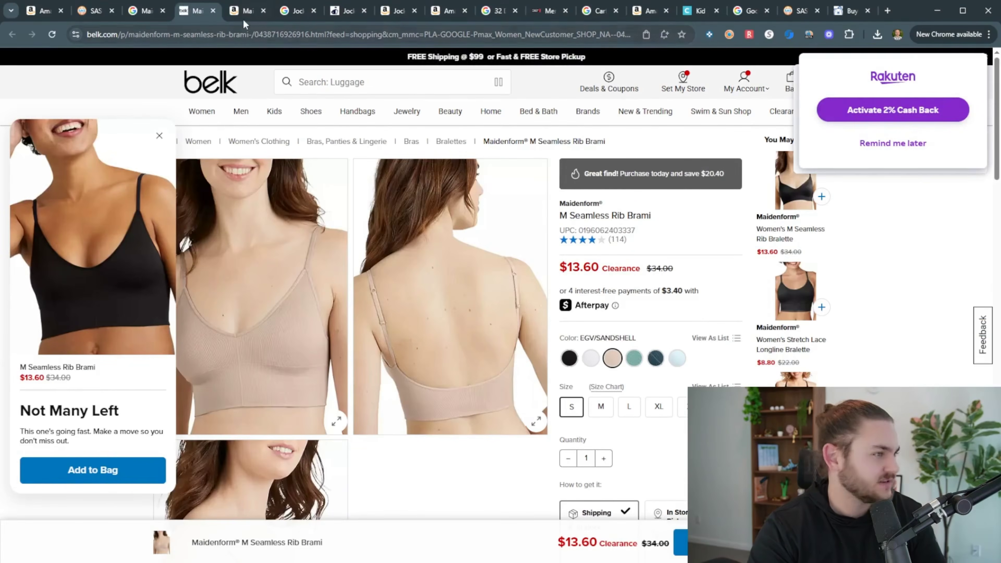
Check the brami's SellerAmp numbers at the 13.60 Belk cost, then start a CardBear store search
left_click(245, 10)
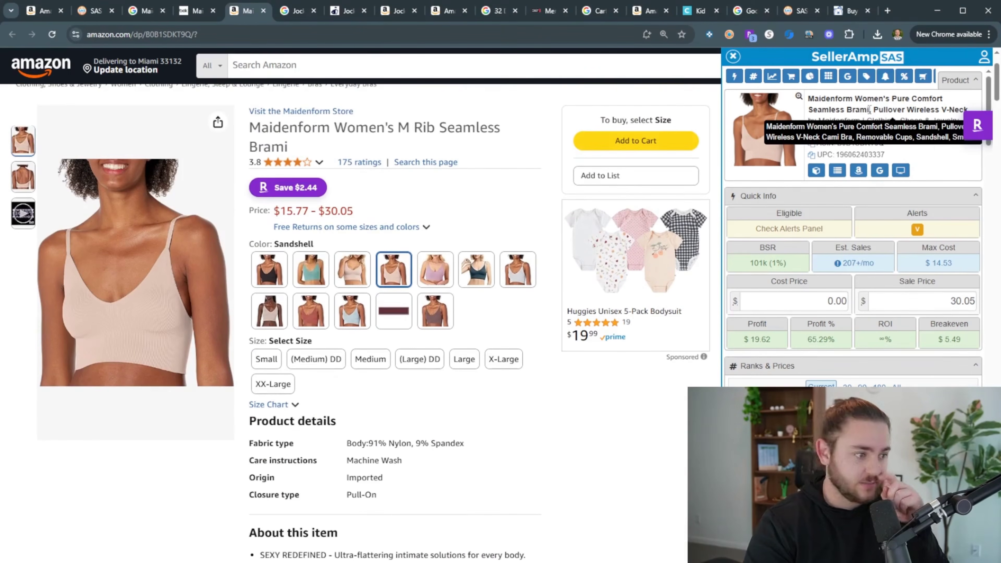
left_click_drag(989, 125, 990, 261)
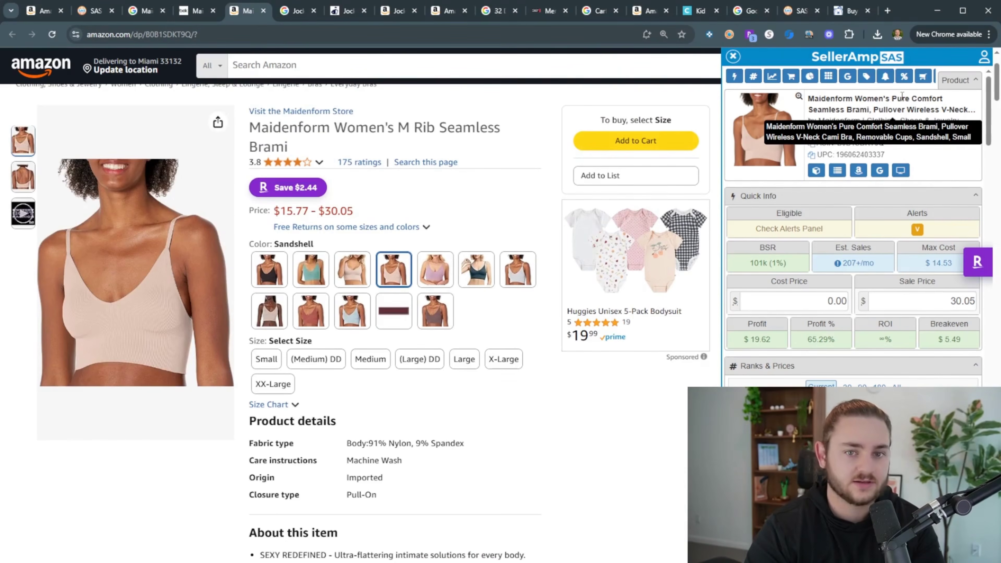
scroll(626, 346, "down", 10)
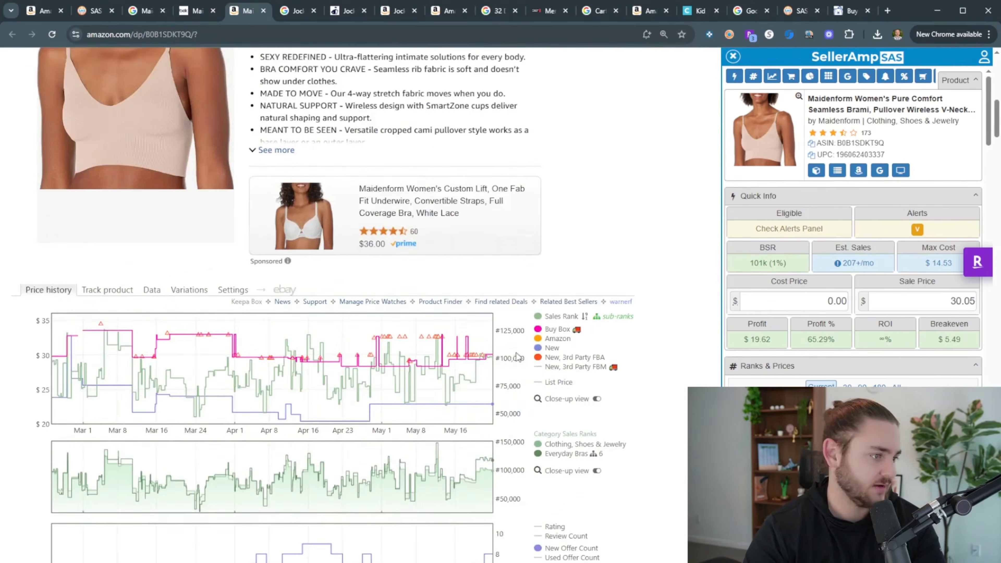
left_click(196, 11)
left_click(653, 154)
key("ctrl+Tab")
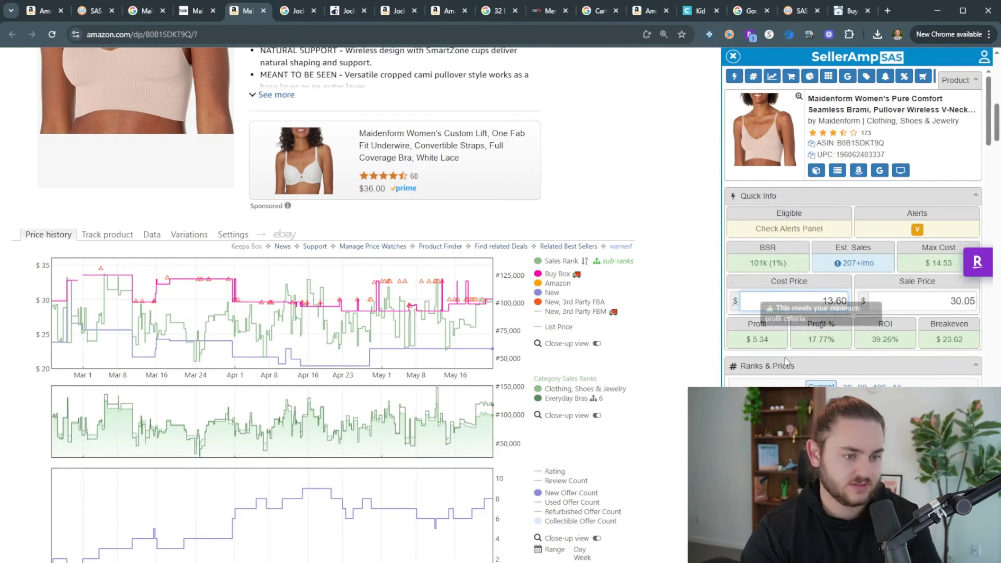
left_click(847, 12)
left_click(592, 69)
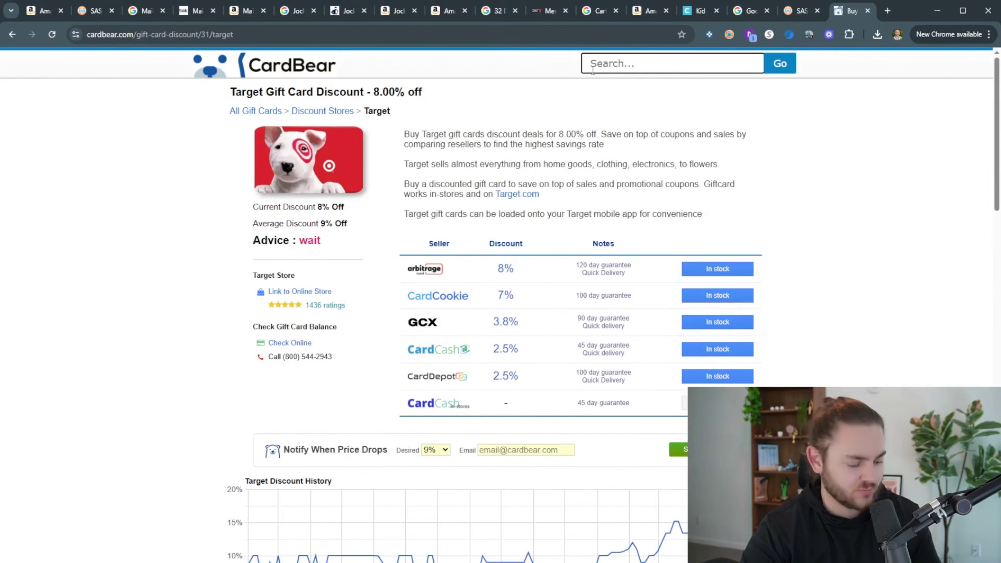
Search CardBear for Belk and open the 17%, 11% CardDepot and 9% GCX gift card offers
type("belkk")
key("BackSpace")
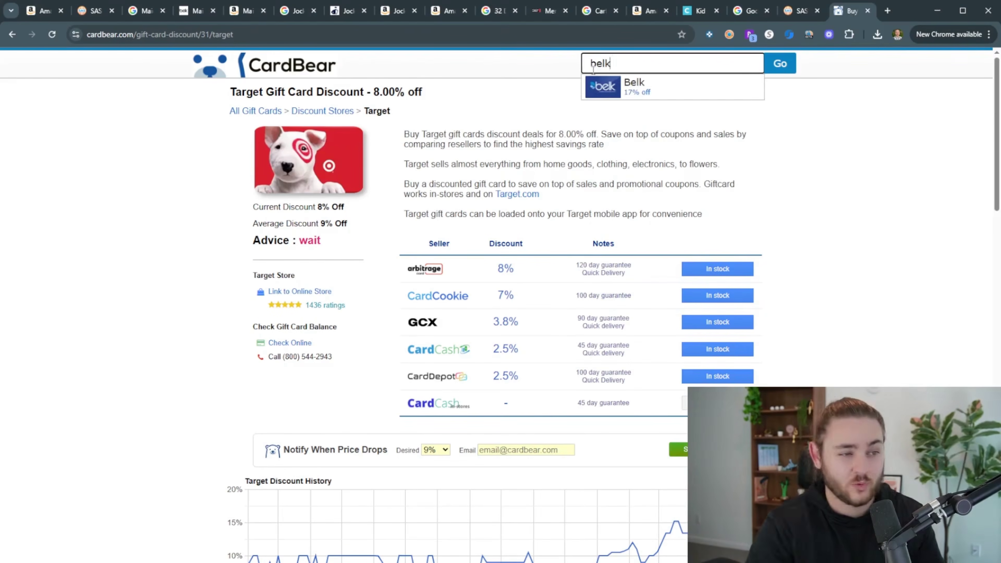
left_click(651, 86)
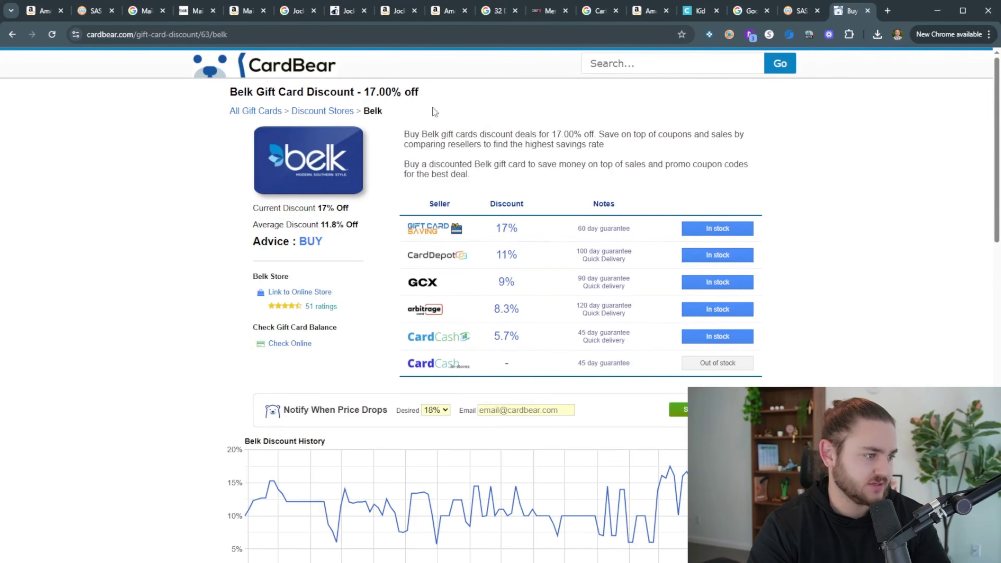
left_click(707, 231)
left_click(712, 252)
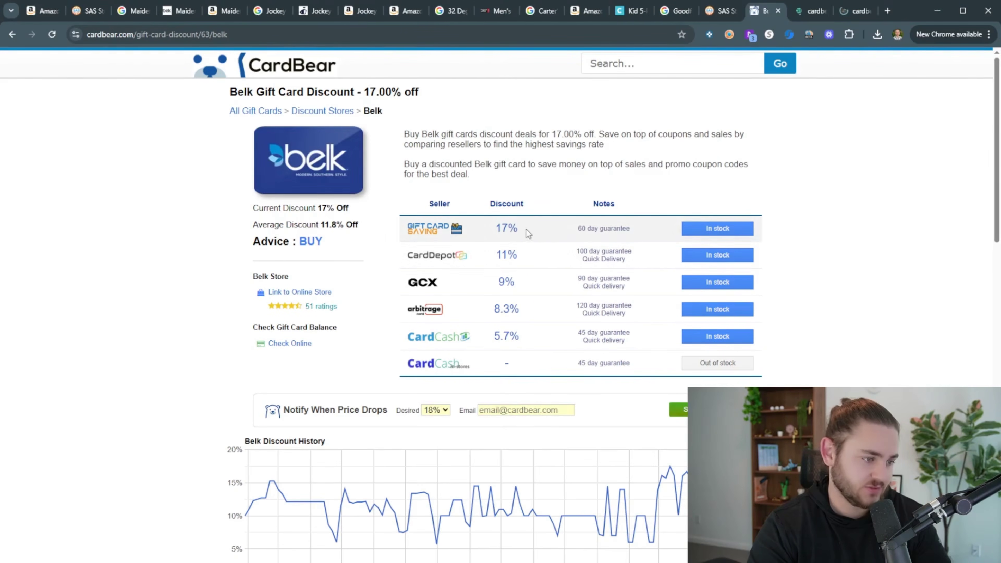
left_click(701, 283)
Review Card Depot's Belk cards (up to 11% off) and GCX's Belk listings up to 9% off
left_click(771, 14)
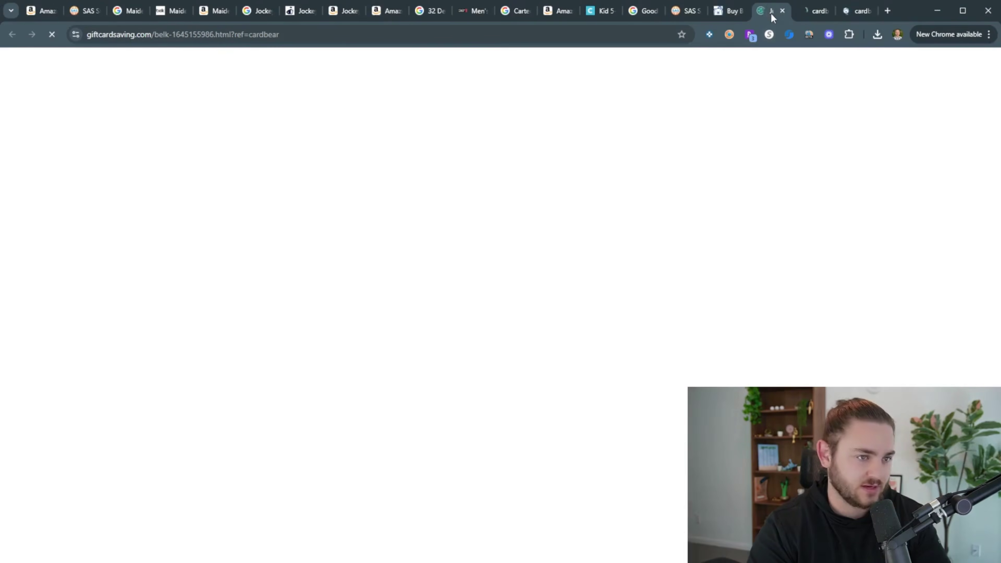
key("ctrl+Tab")
scroll(618, 280, "down", 2)
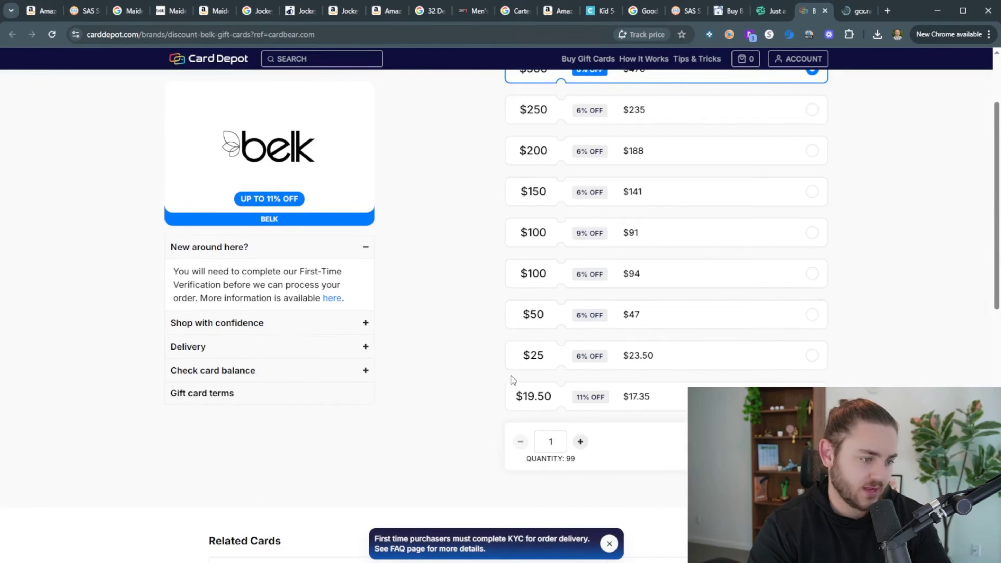
scroll(476, 383, "up", 2)
scroll(476, 382, "down", 1)
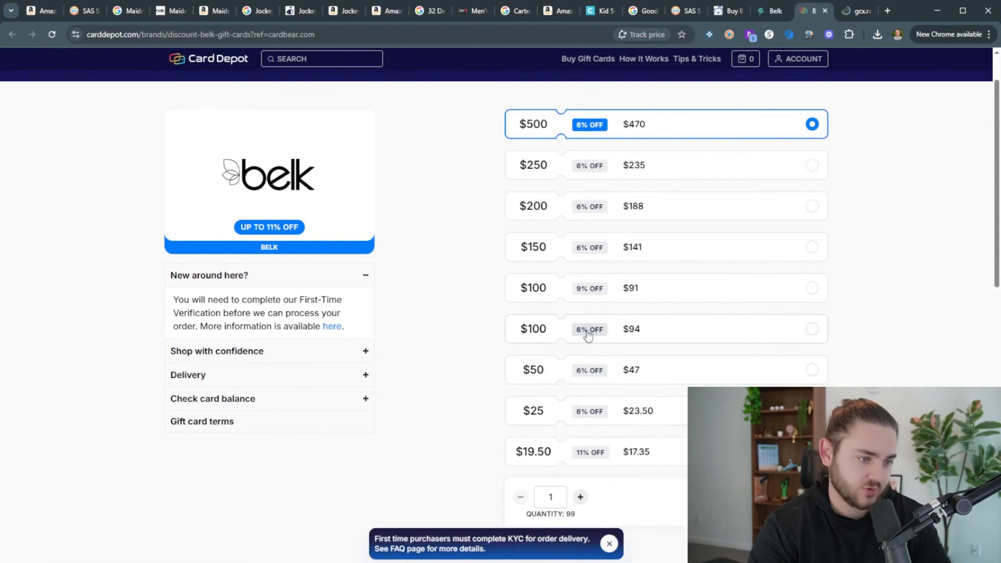
scroll(588, 335, "down", 1)
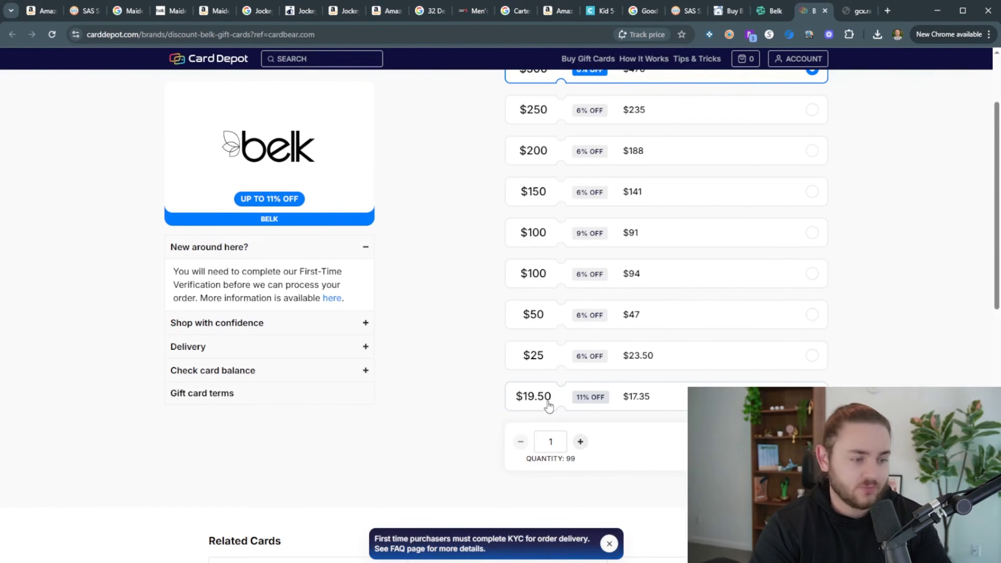
scroll(543, 350, "up", 2)
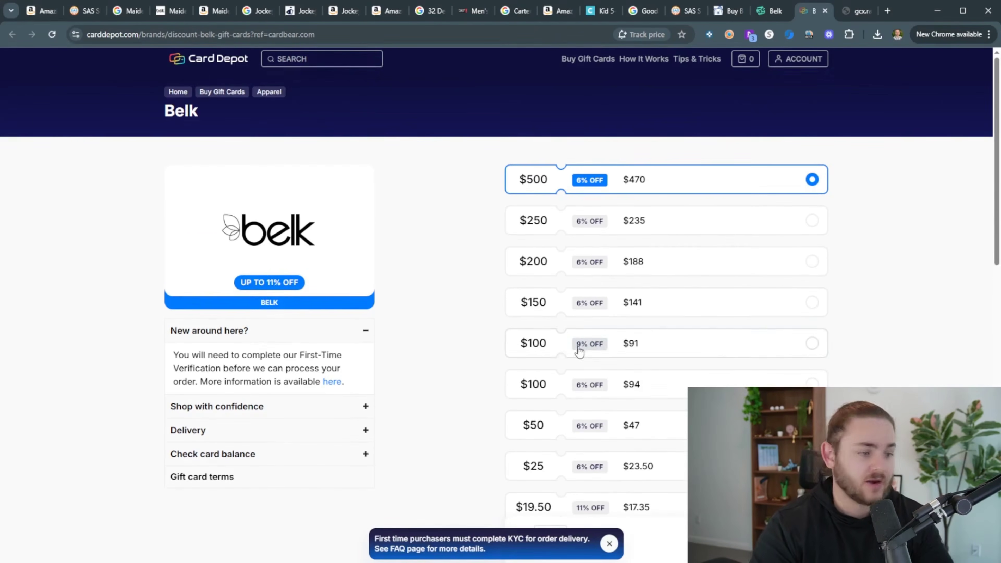
left_click(843, 11)
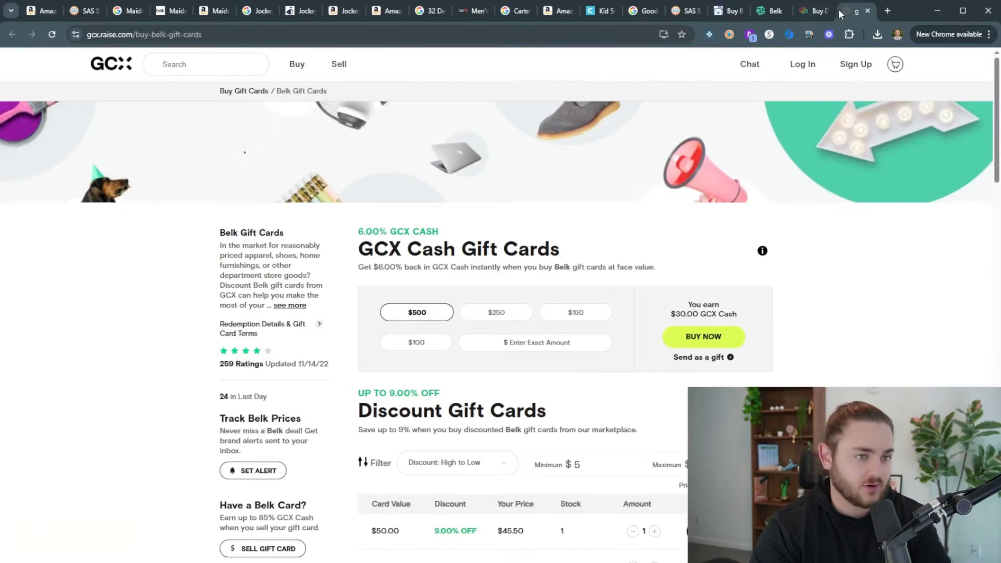
scroll(511, 351, "down", 4)
scroll(465, 354, "down", 4)
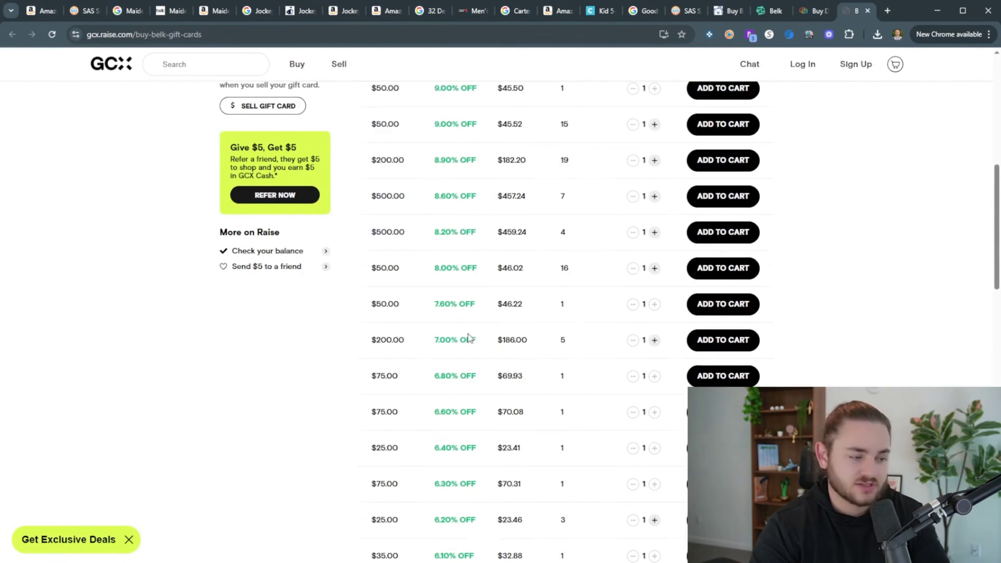
scroll(449, 273, "up", 1)
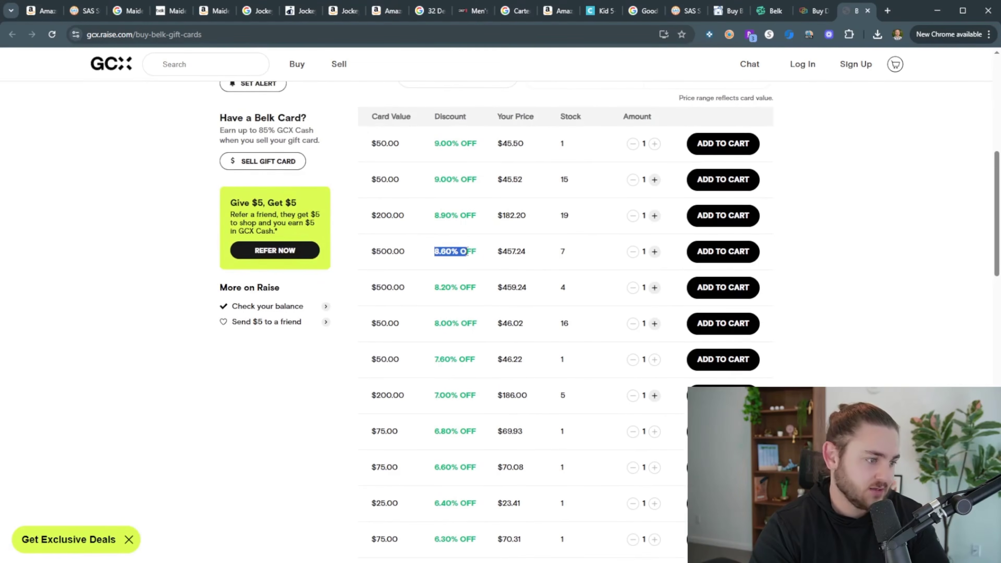
left_click(685, 10)
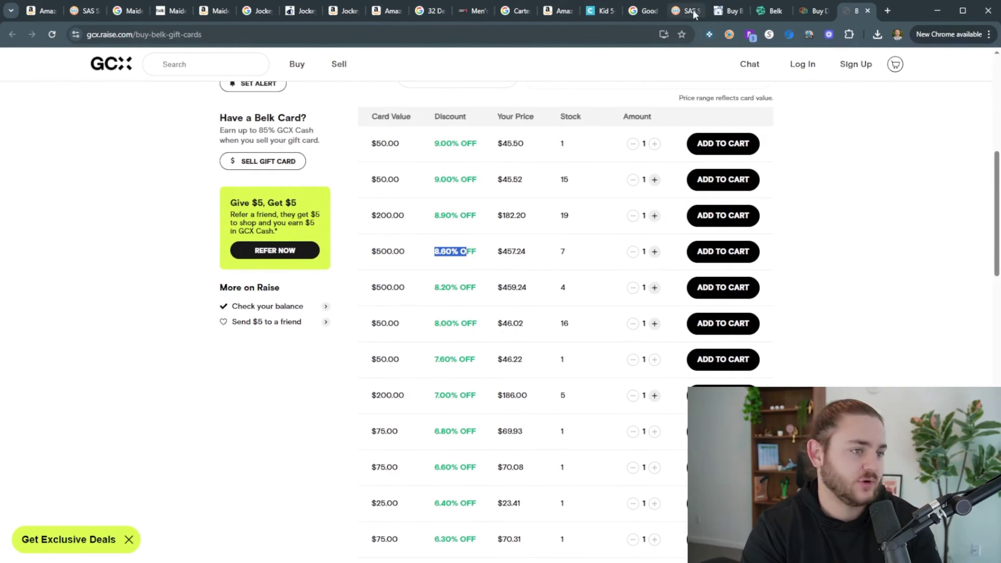
Apply -9% to the brami's 13.60 cost in SellerAmp, giving 12.51 and 51.80% ROI
left_click(347, 12)
left_click(381, 10)
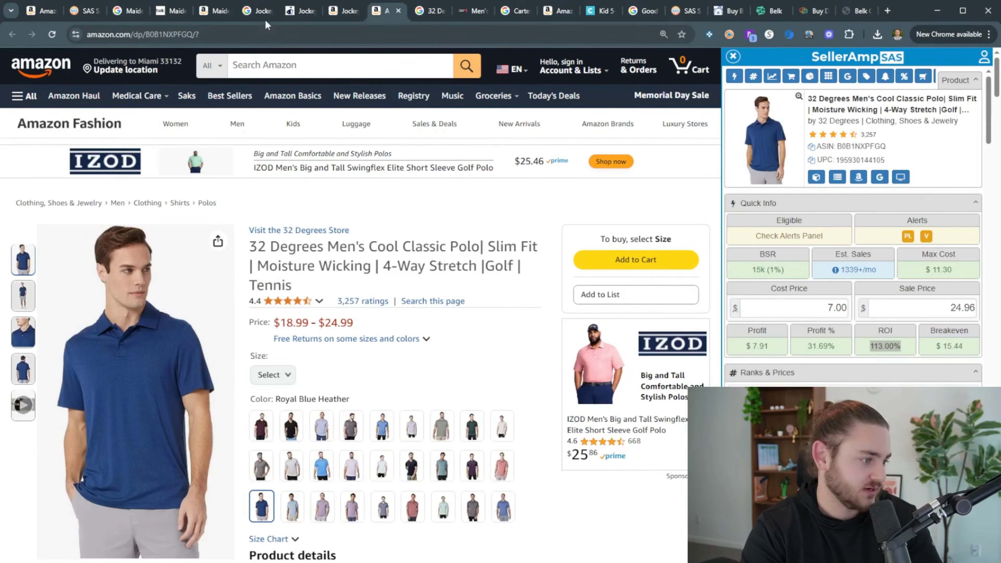
left_click(209, 17)
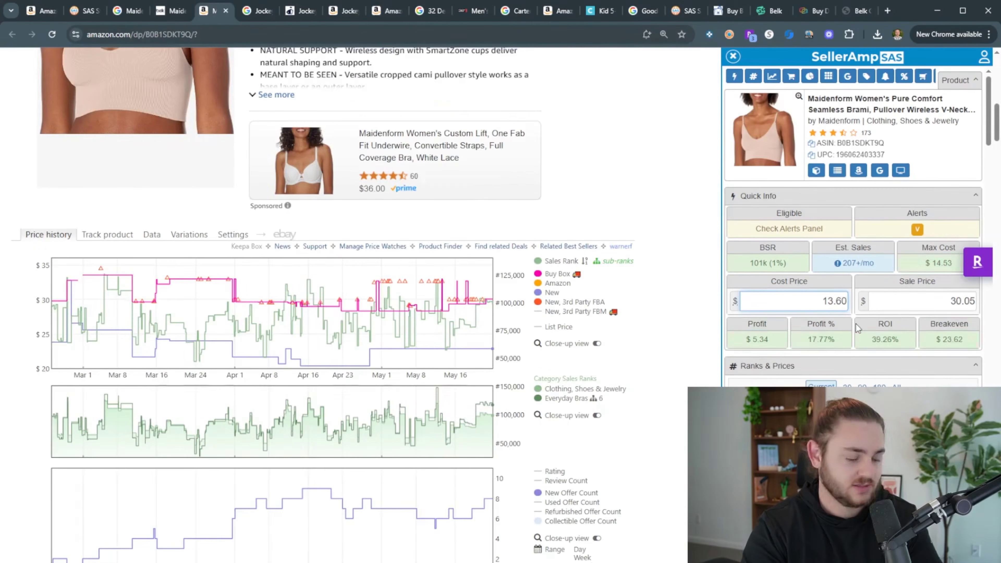
type("-9%")
key("Return")
left_click_drag(763, 340, 745, 339)
double_click(871, 342)
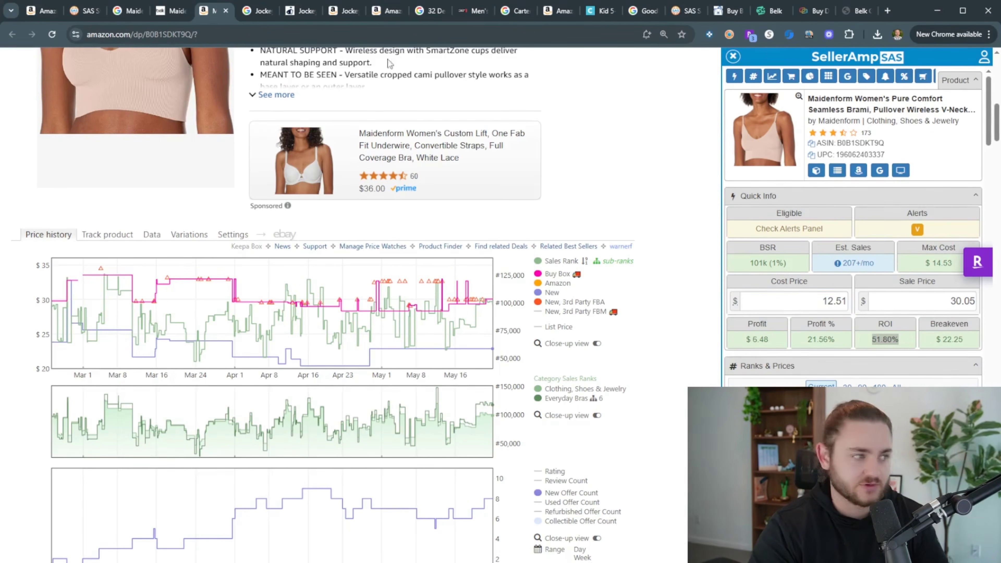
Recheck the Belk listing, then select size Medium on Amazon to see its $18.66 sale price
left_click(177, 11)
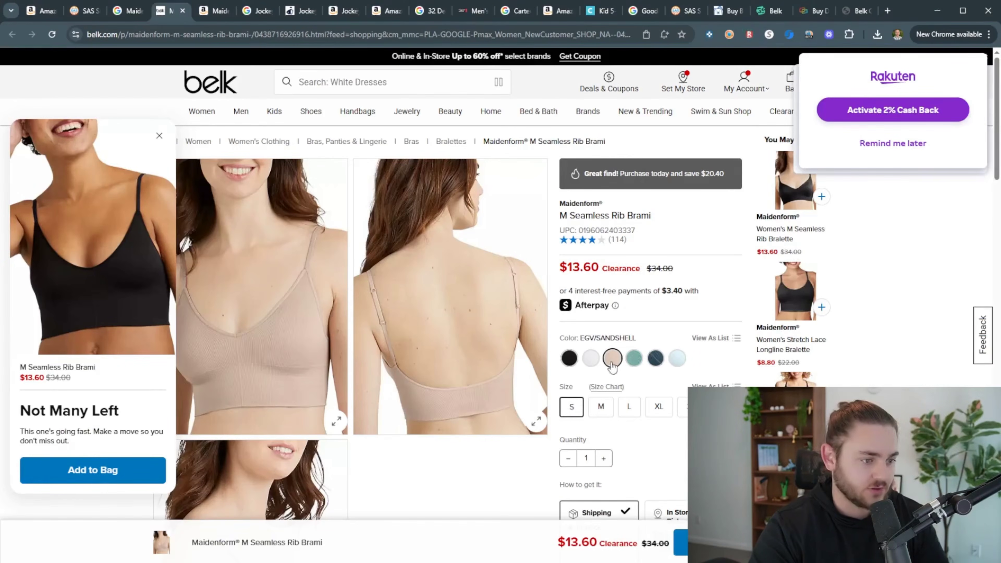
left_click(43, 12)
left_click(169, 11)
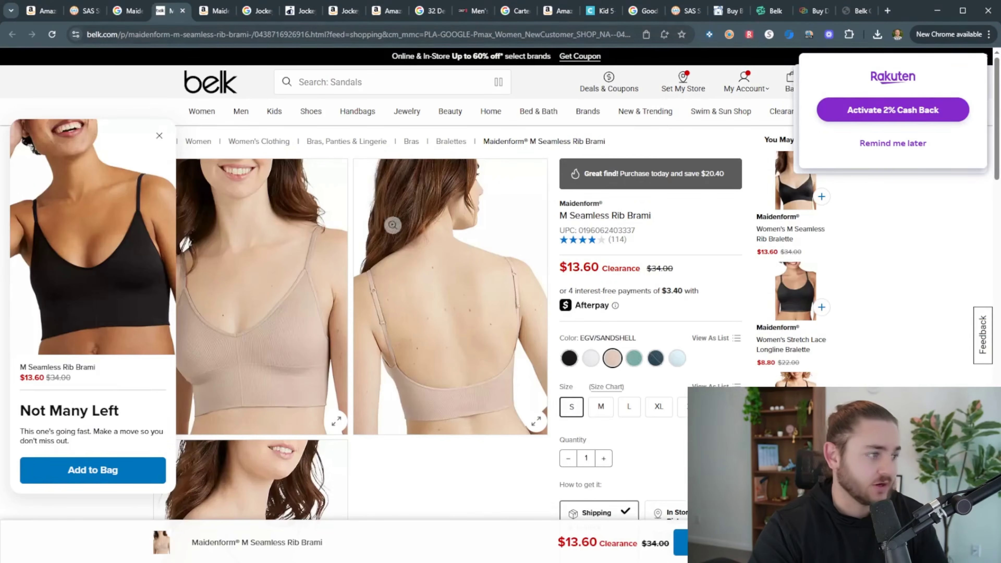
left_click(214, 11)
scroll(520, 310, "up", 10)
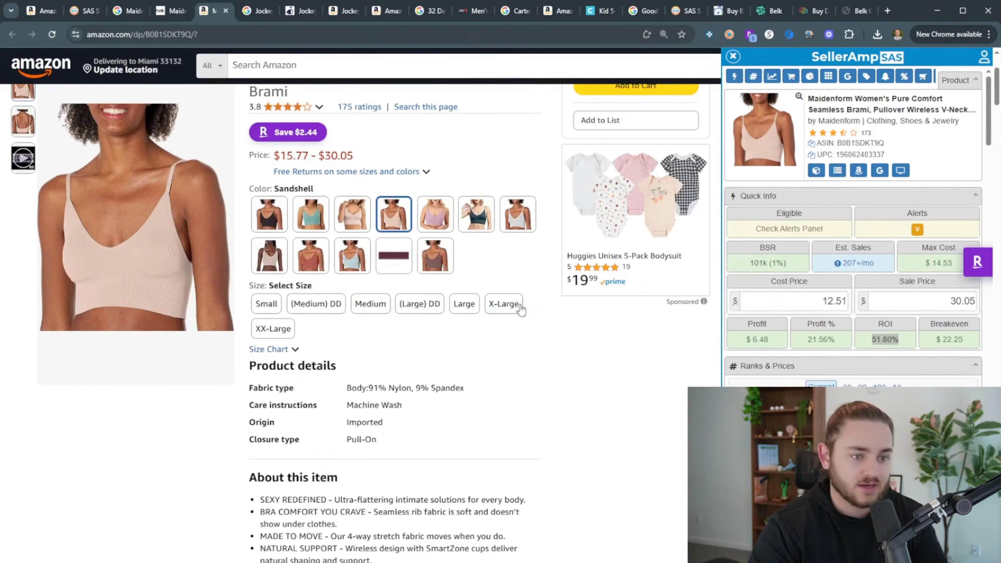
left_click(365, 309)
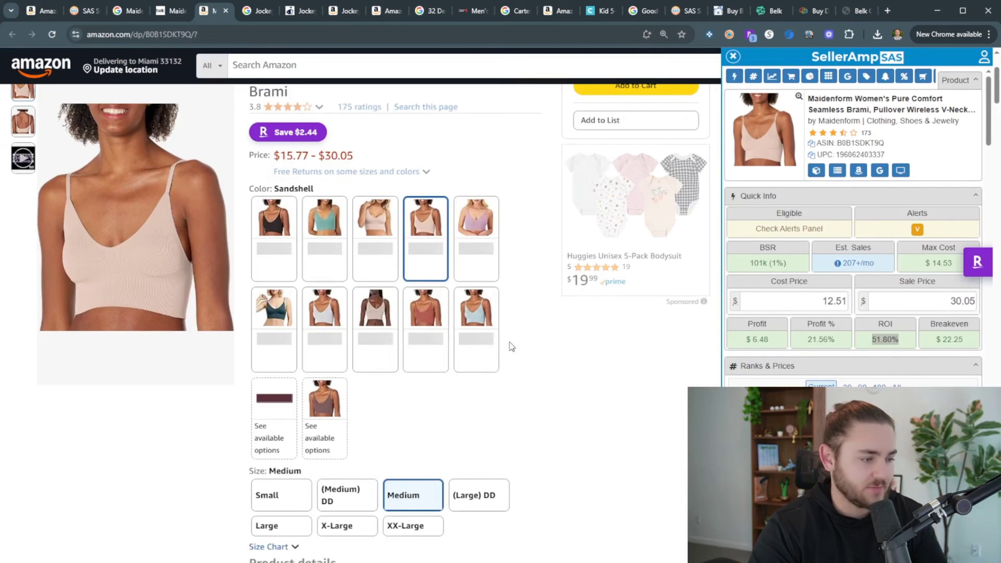
scroll(579, 347, "down", 5)
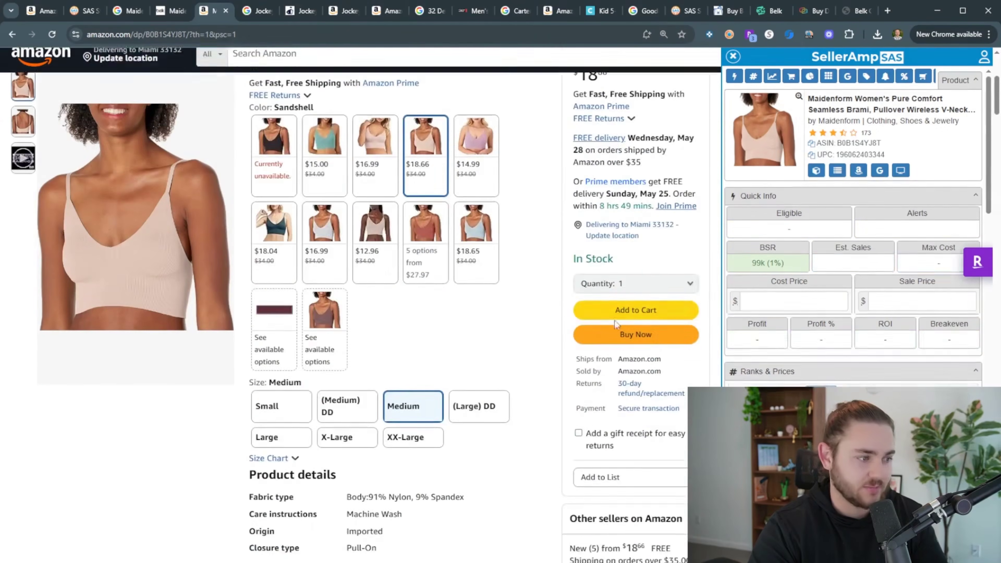
scroll(443, 375, "down", 12)
scroll(443, 375, "up", 15)
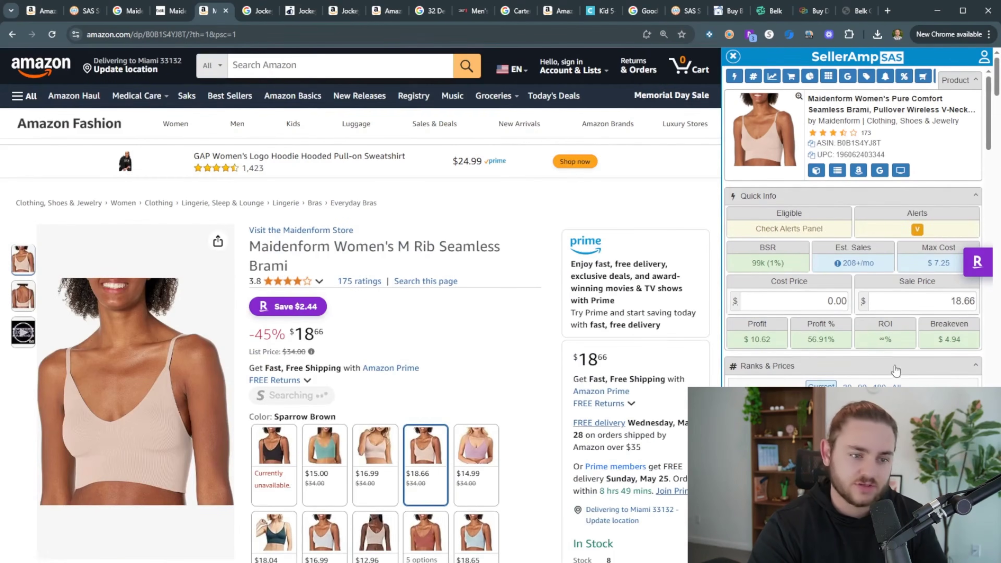
scroll(950, 213, "down", 6)
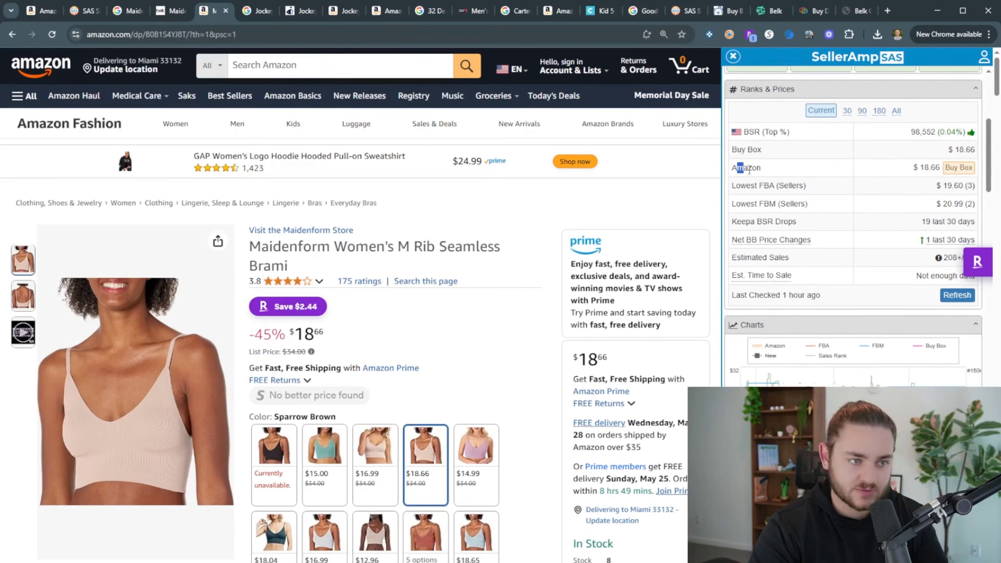
scroll(951, 177, "down", 5)
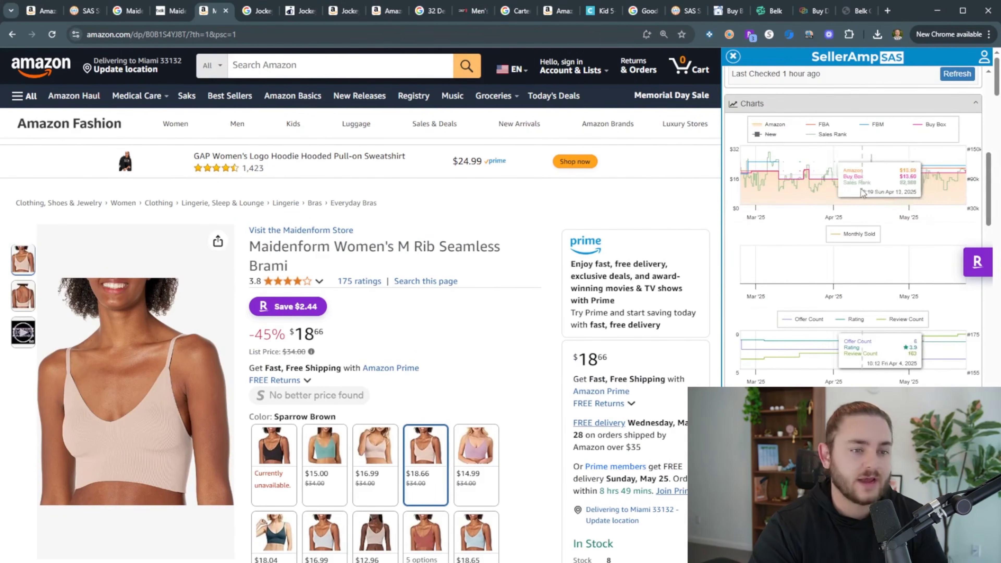
Return to the SellerAmp storefront results and load more products
left_click(127, 10)
left_click(82, 11)
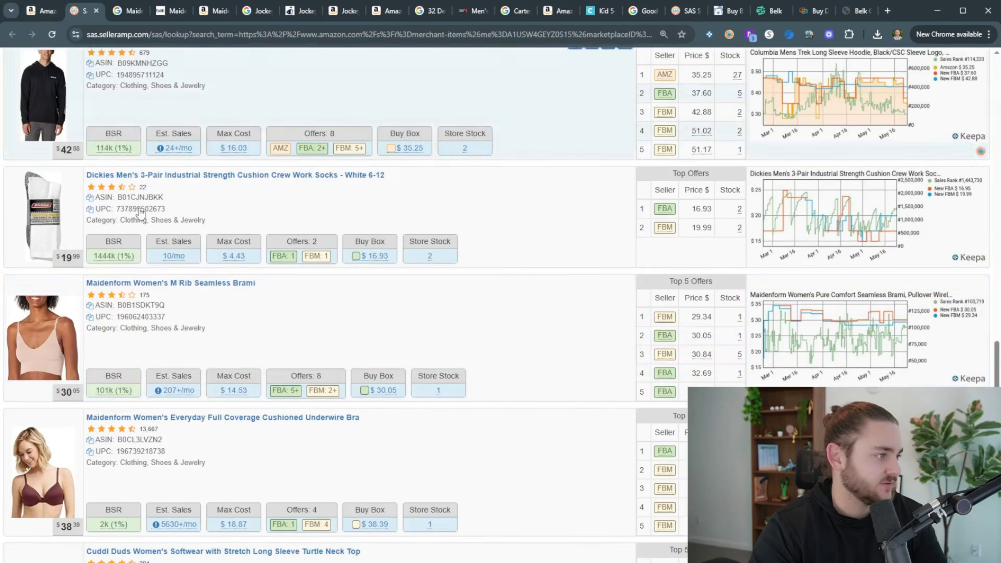
scroll(398, 444, "down", 10)
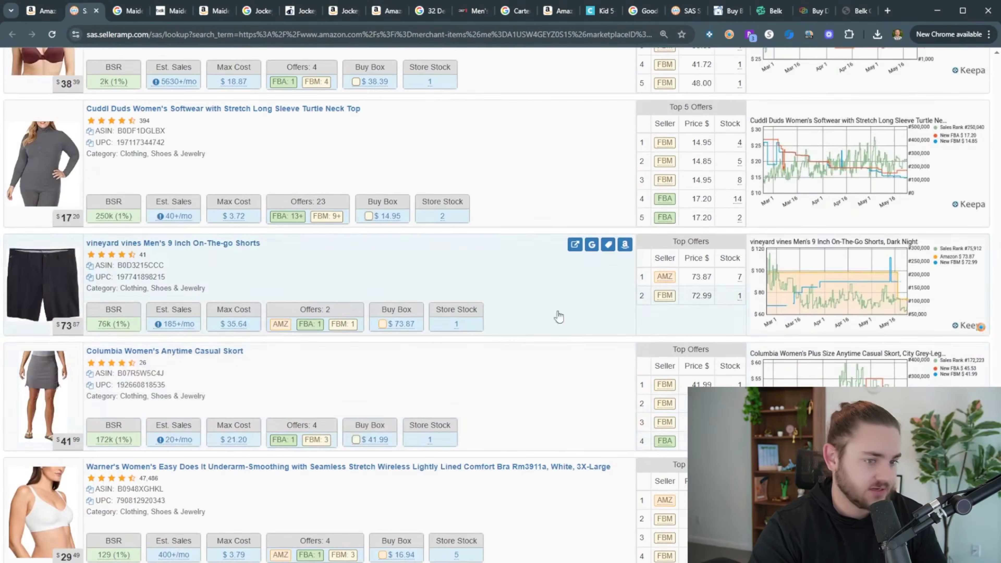
scroll(485, 460, "down", 4)
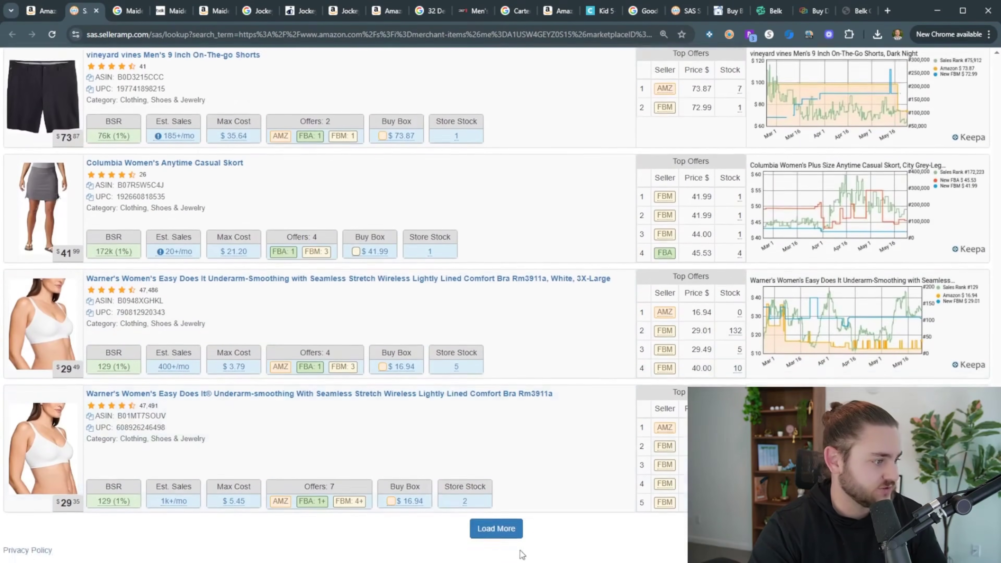
left_click(497, 529)
Run a Google search for the Columbia Women's Anytime Casual Skort and view the results
scroll(450, 325, "down", 3)
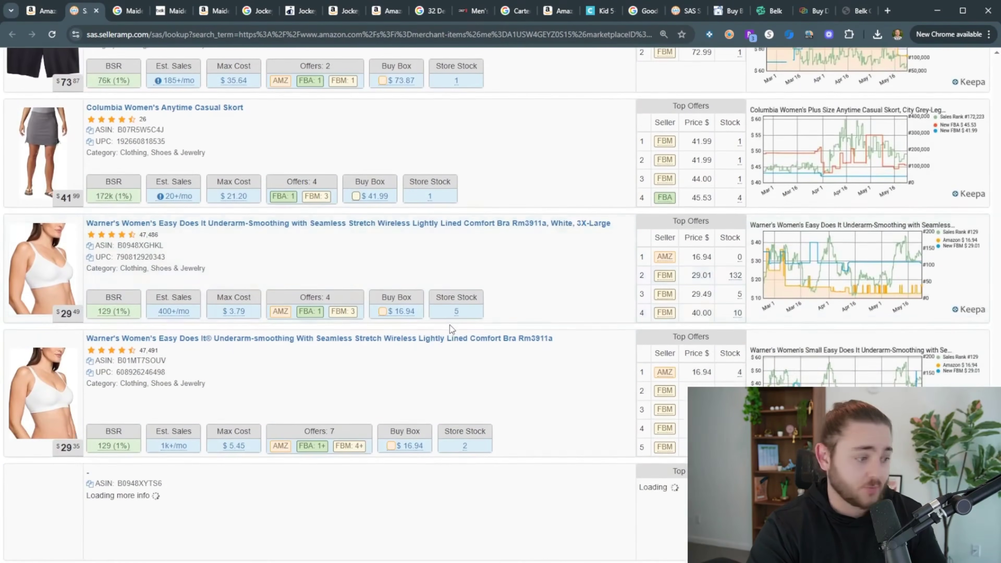
scroll(457, 434, "down", 10)
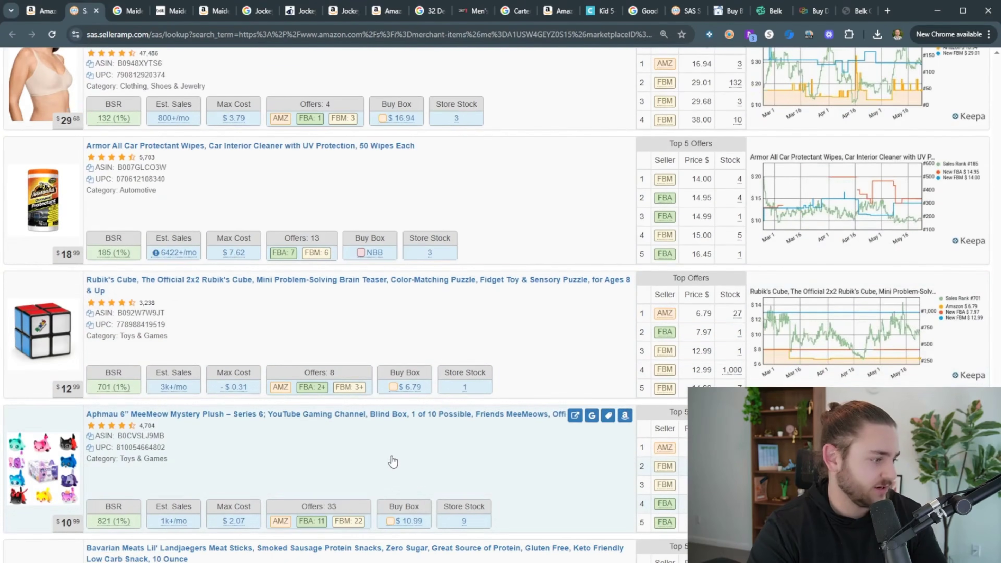
scroll(328, 387, "up", 8)
scroll(328, 387, "up", 4)
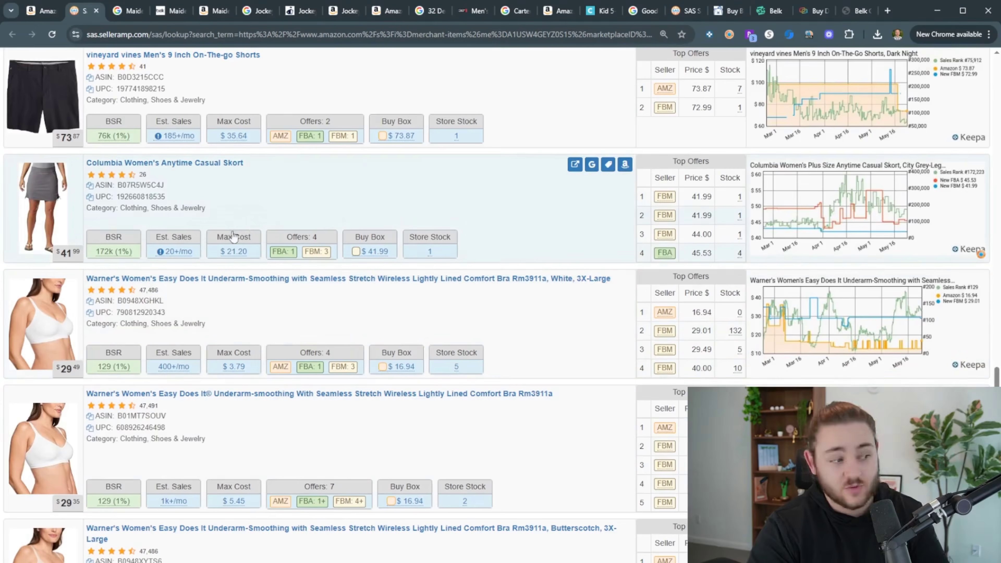
left_click(599, 164)
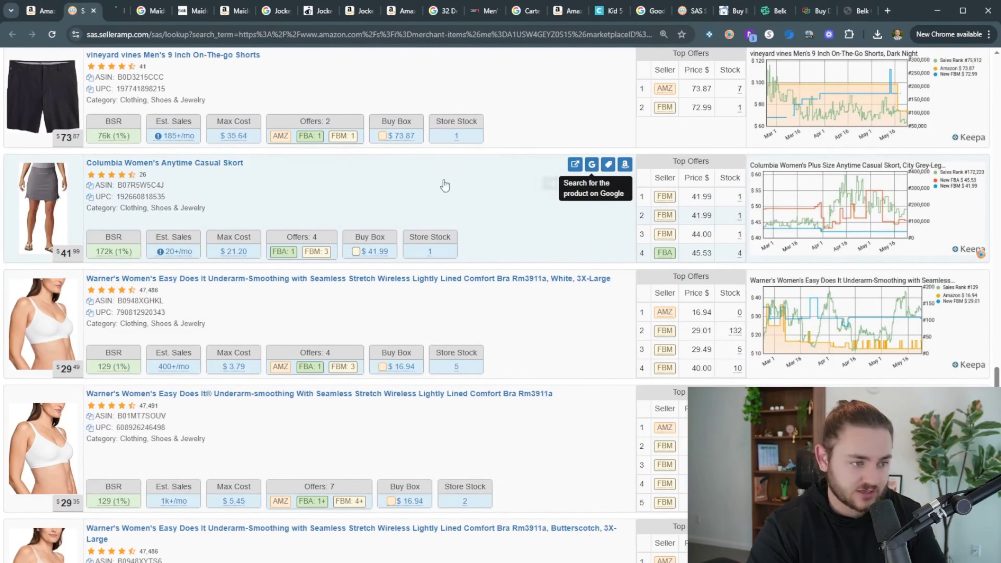
mouse_move(178, 256)
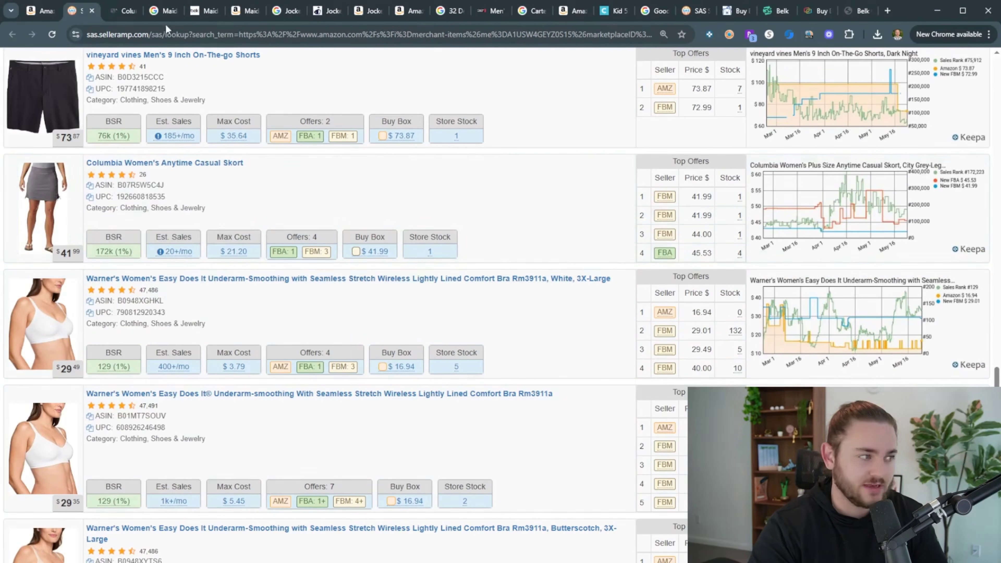
left_click(124, 12)
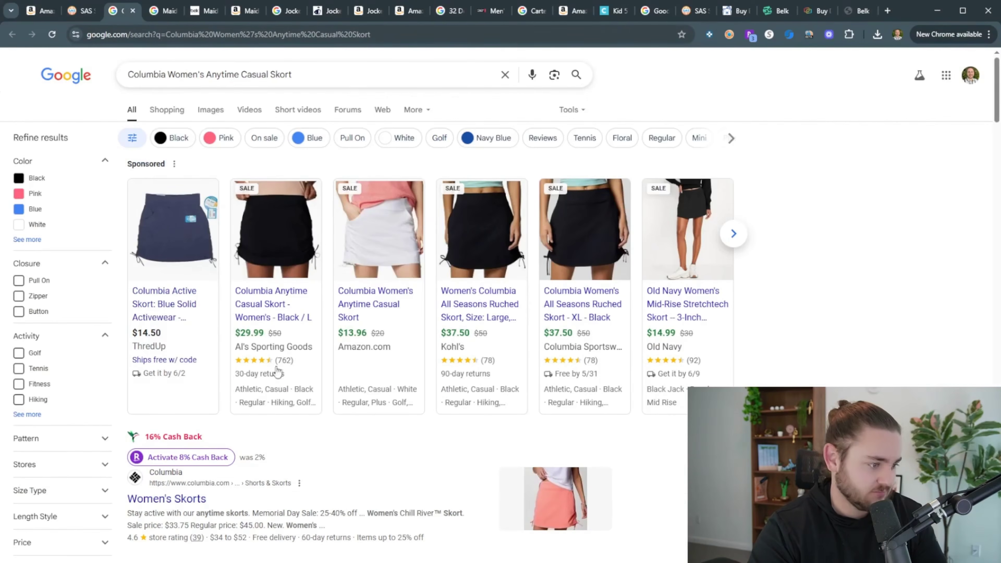
Open the Amazon skort listing and Columbia's women's skorts page in new tabs and compare them
middle_click(369, 302)
scroll(367, 306, "down", 3)
middle_click(183, 337)
left_click(189, 11)
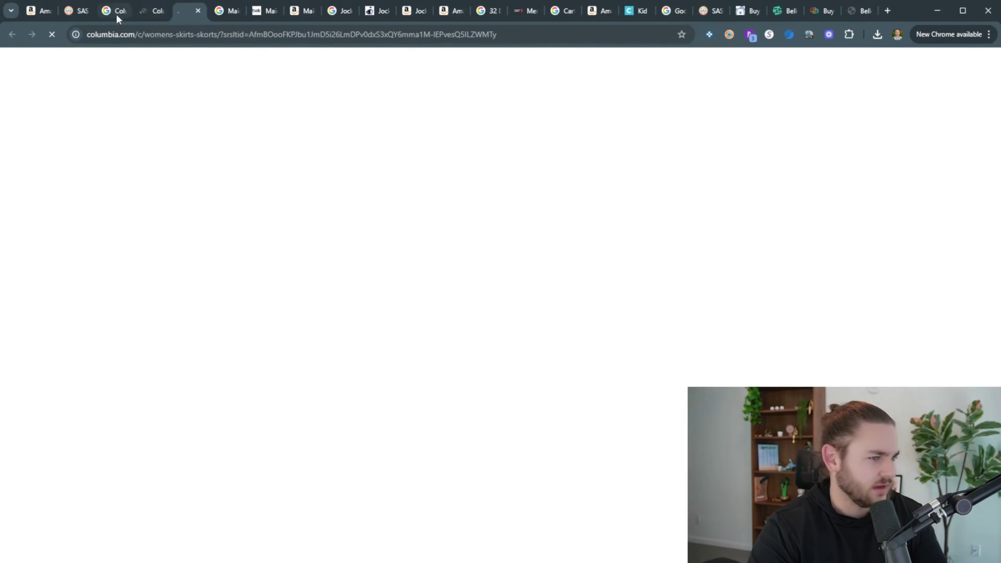
left_click(140, 16)
left_click(178, 15)
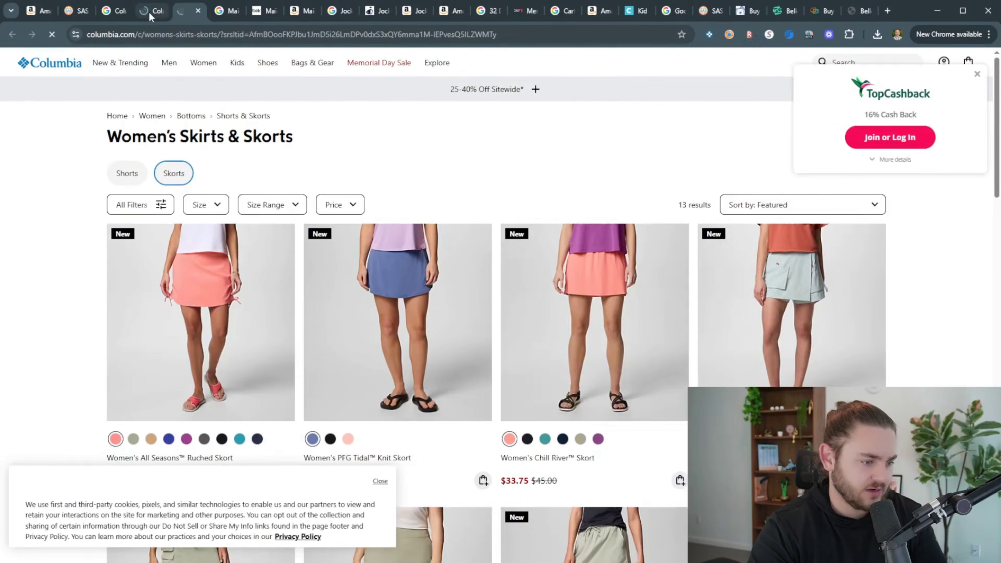
left_click(147, 11)
left_click(109, 12)
Go back to the SellerAmp storefront results and load more products
left_click(75, 11)
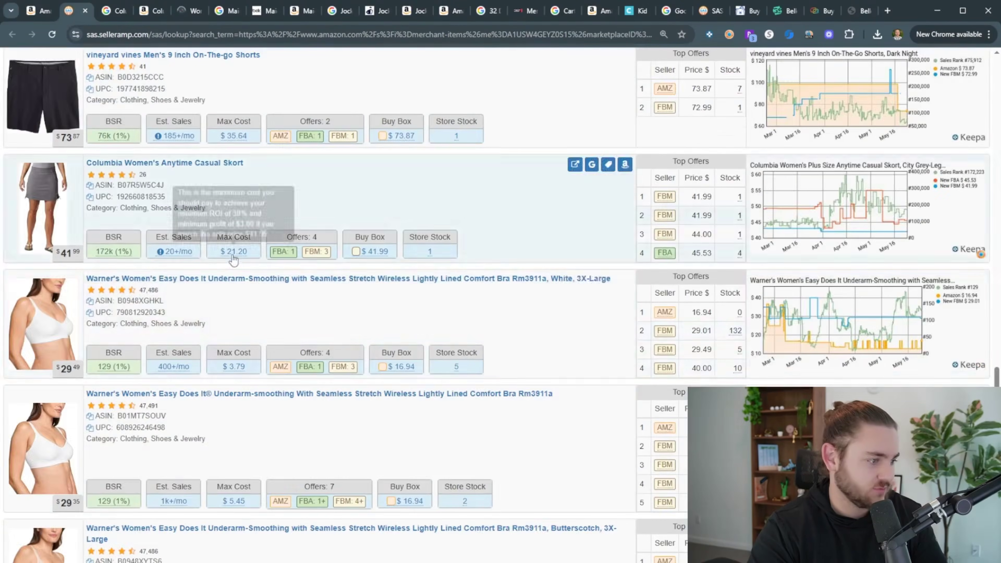
scroll(381, 371, "down", 10)
scroll(381, 371, "down", 5)
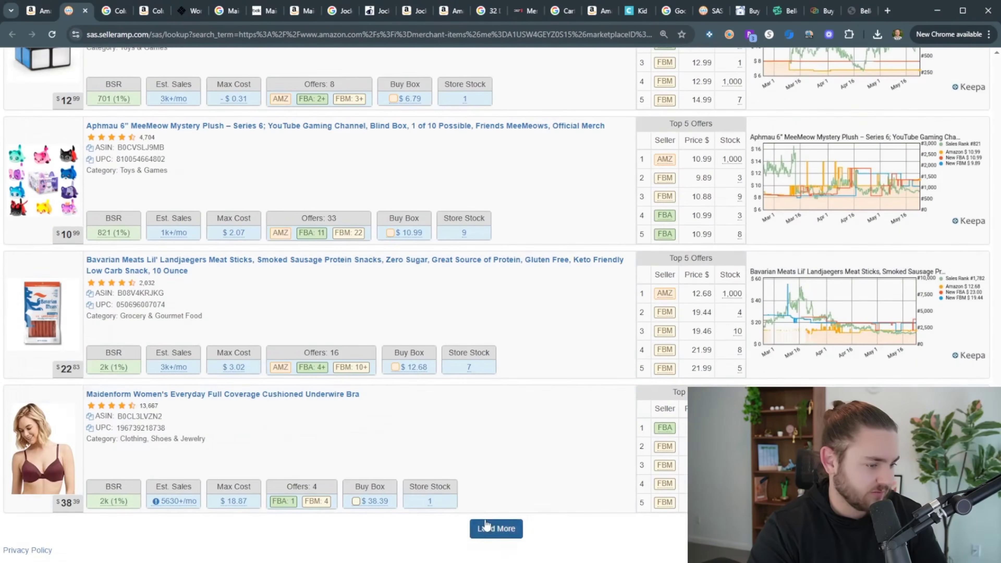
left_click(492, 527)
scroll(378, 361, "down", 4)
scroll(520, 368, "down", 6)
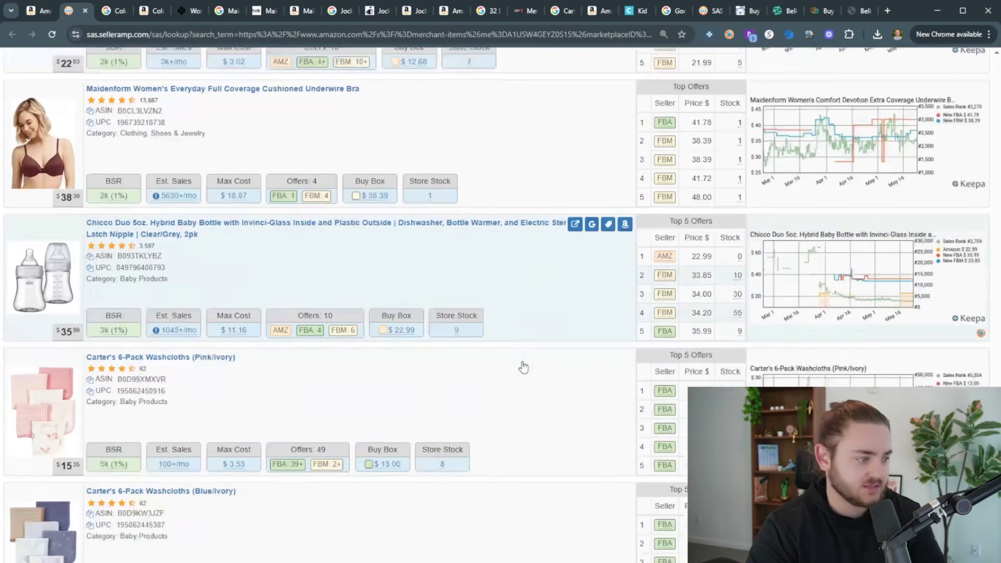
scroll(488, 321, "down", 9)
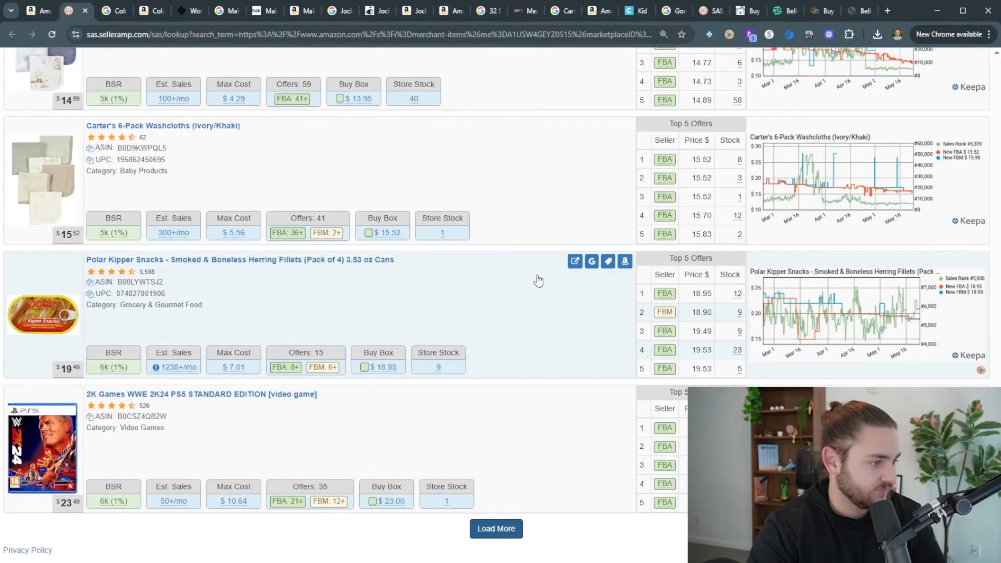
Launch a Google search for the Polar Herring Kipper Snacks from the storefront
left_click(592, 261)
left_click(111, 11)
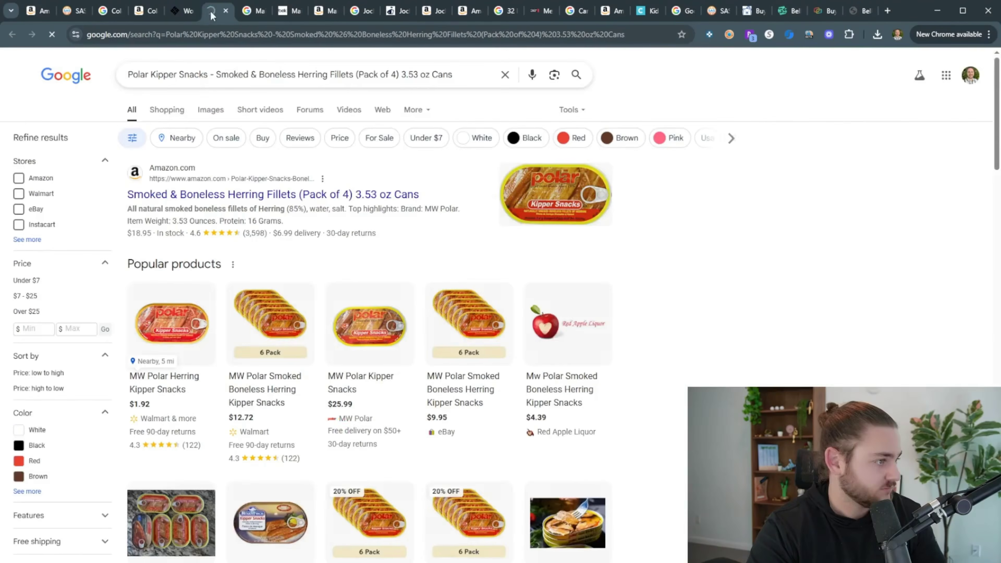
scroll(234, 235, "down", 9)
scroll(235, 236, "up", 3)
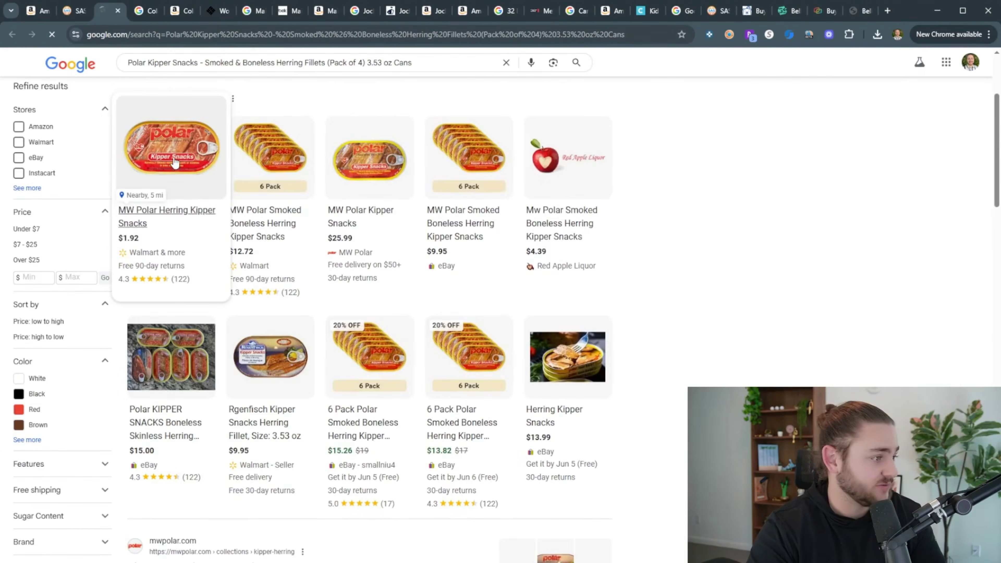
Compare the 6-pack and single-can offers and open Walmart's $1.92 single can in a new tab
left_click(240, 209)
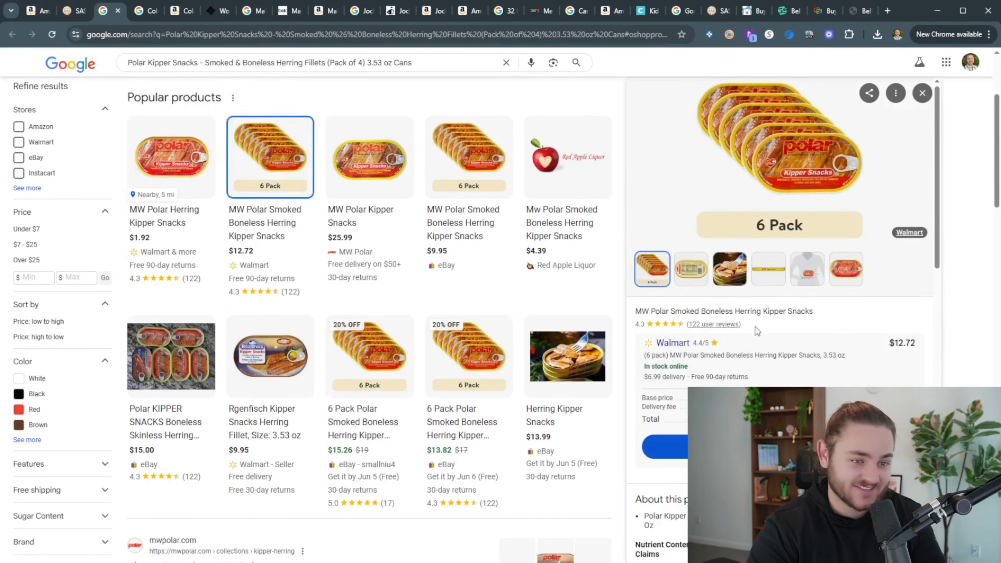
left_click(175, 185)
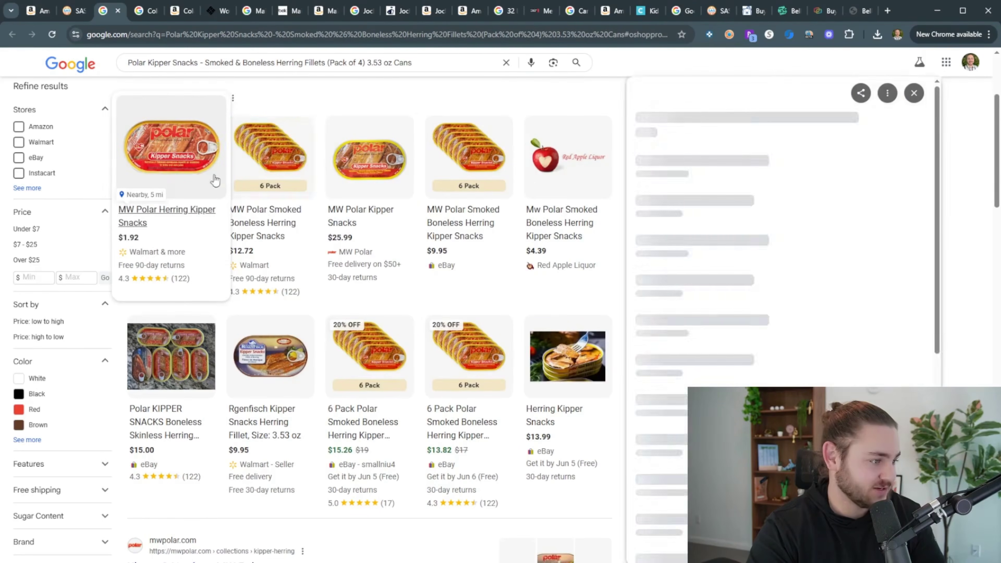
left_click(297, 178)
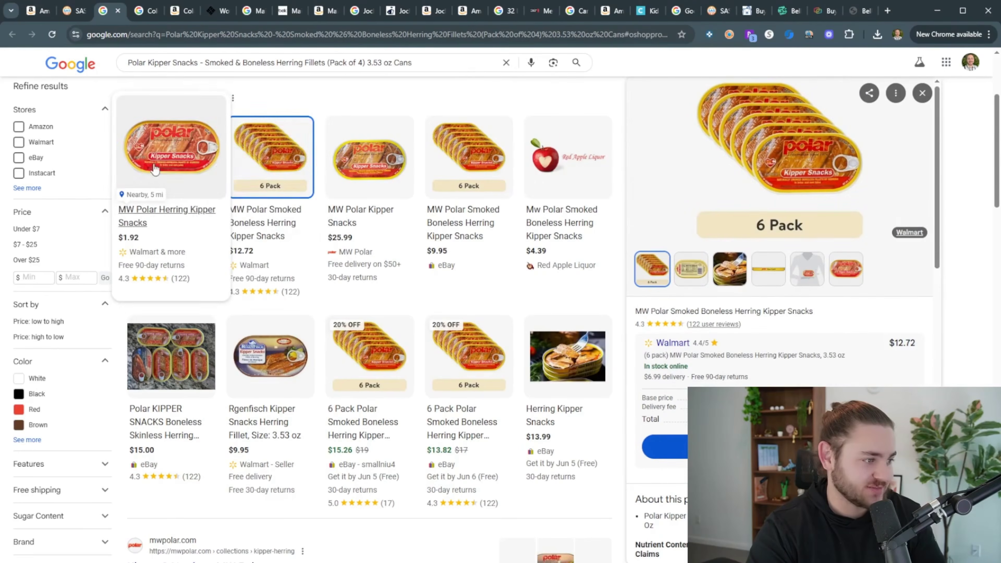
left_click(197, 174)
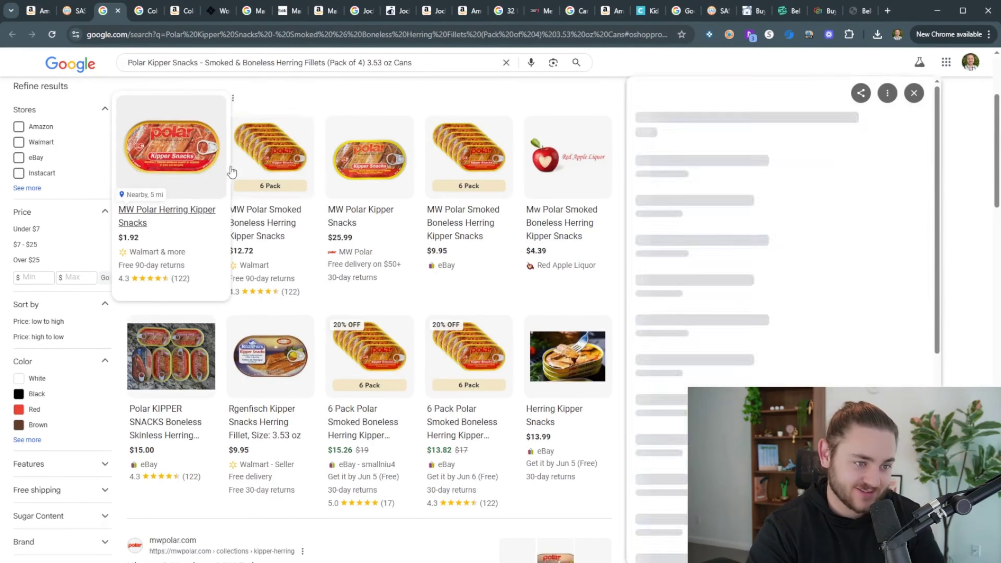
left_click(237, 175)
left_click(161, 176)
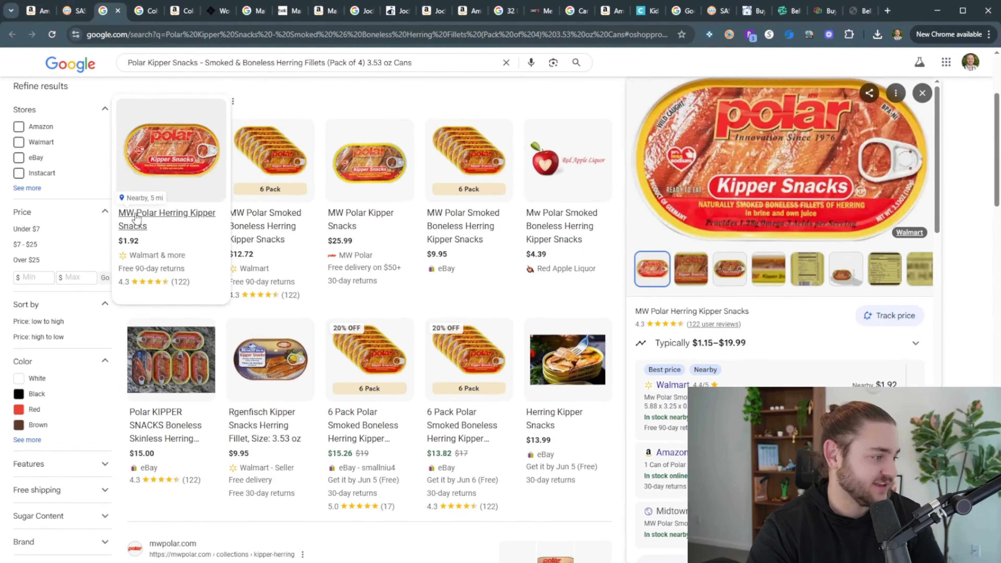
middle_click(672, 385)
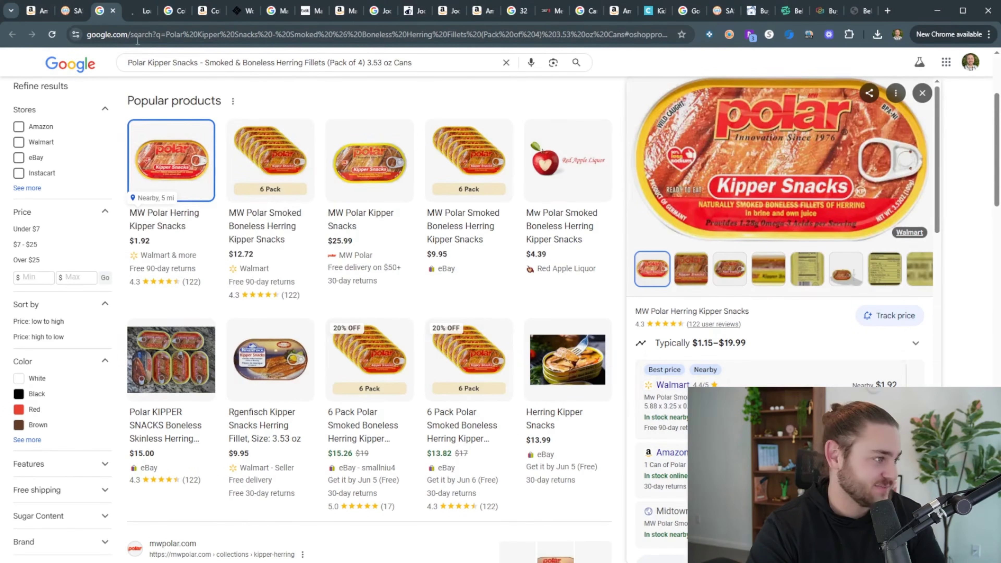
left_click(65, 15)
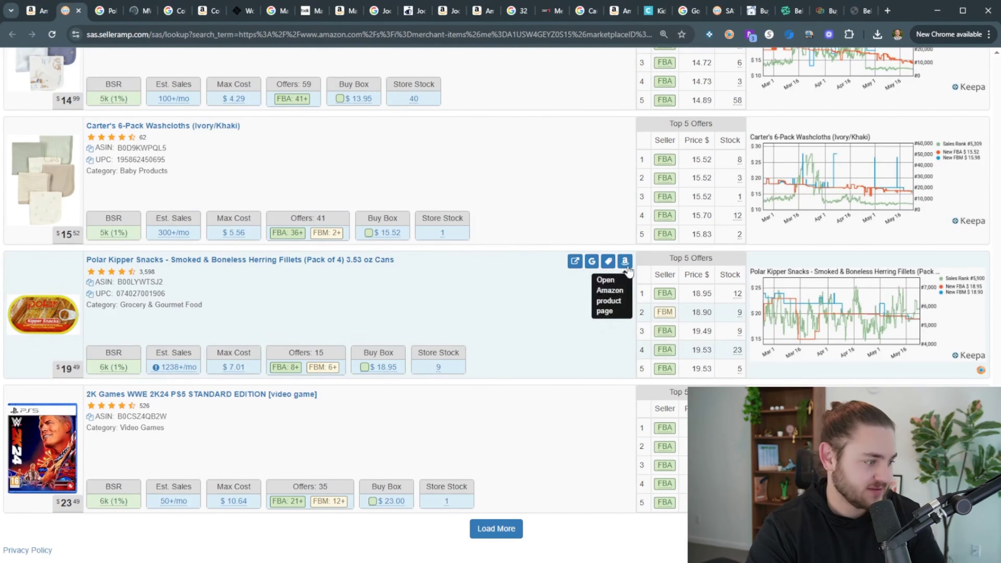
Open the Polar kipper 4-pack's Amazon page in a new tab
middle_click(624, 261)
left_click(128, 14)
left_click_drag(259, 14, 177, 17)
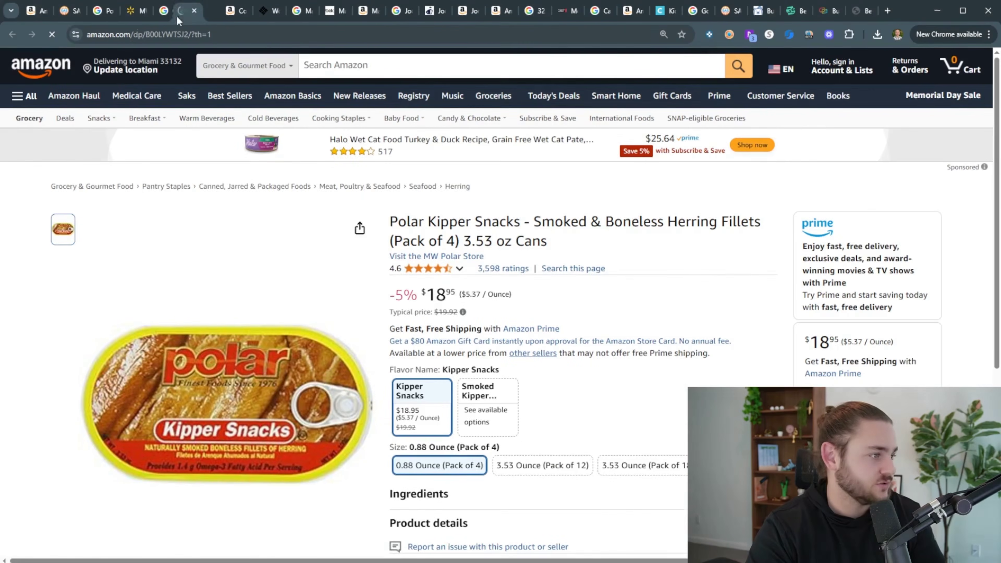
scroll(691, 279, "down", 4)
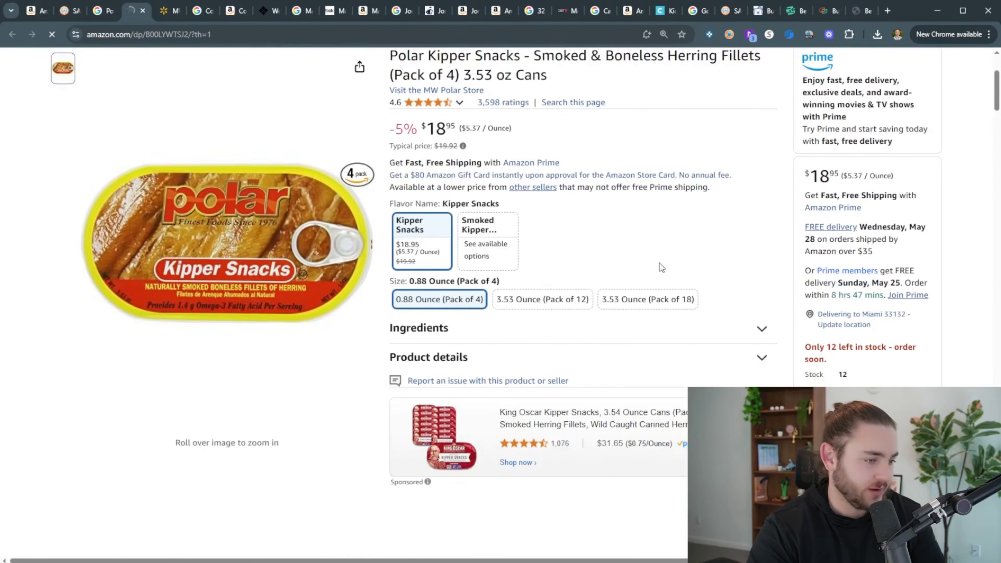
scroll(346, 236, "down", 10)
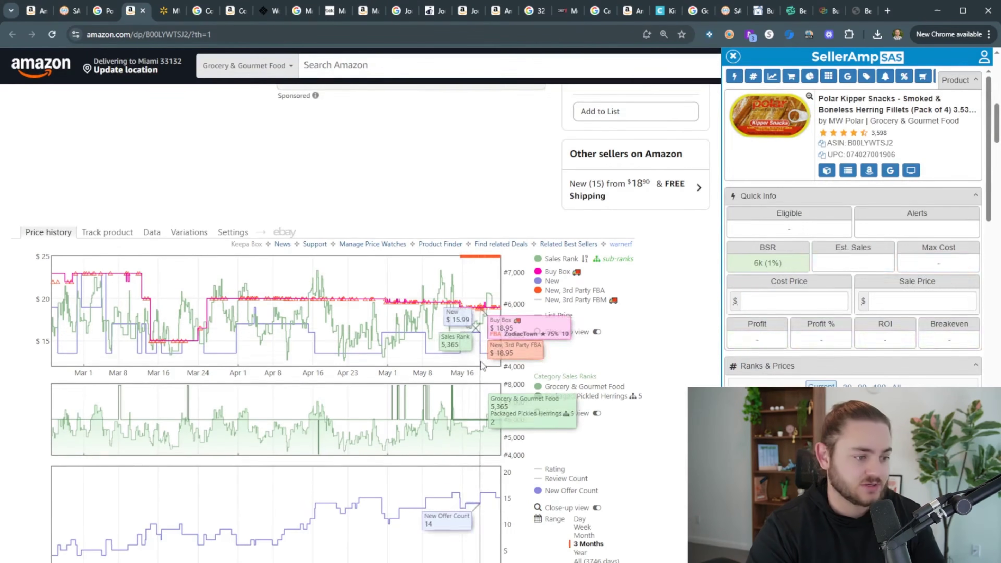
Enter 1.92 as the SAS cost price, making 7.68 for the pack, $2.30 profit, 29.95% ROI
left_click(815, 299)
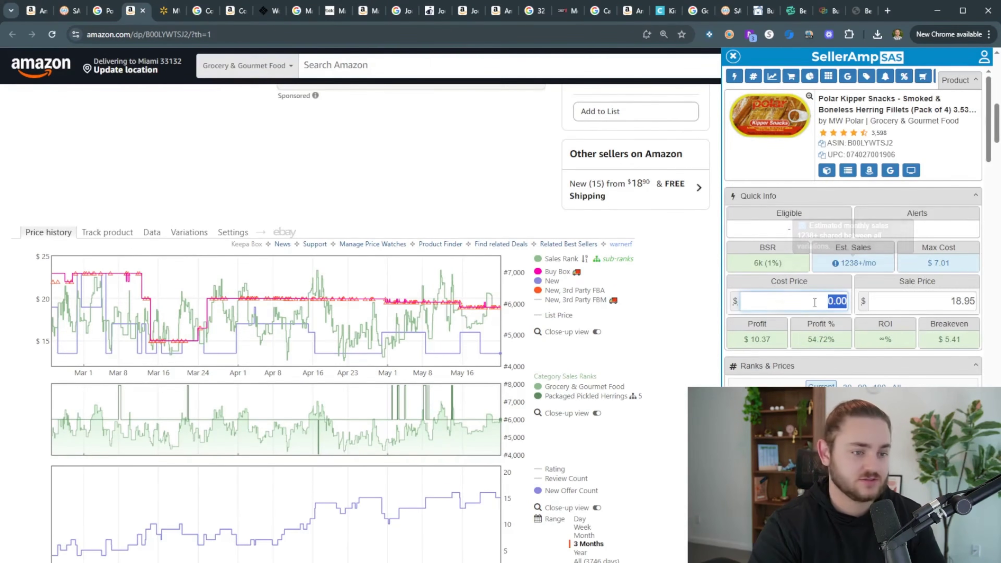
type("1.92")
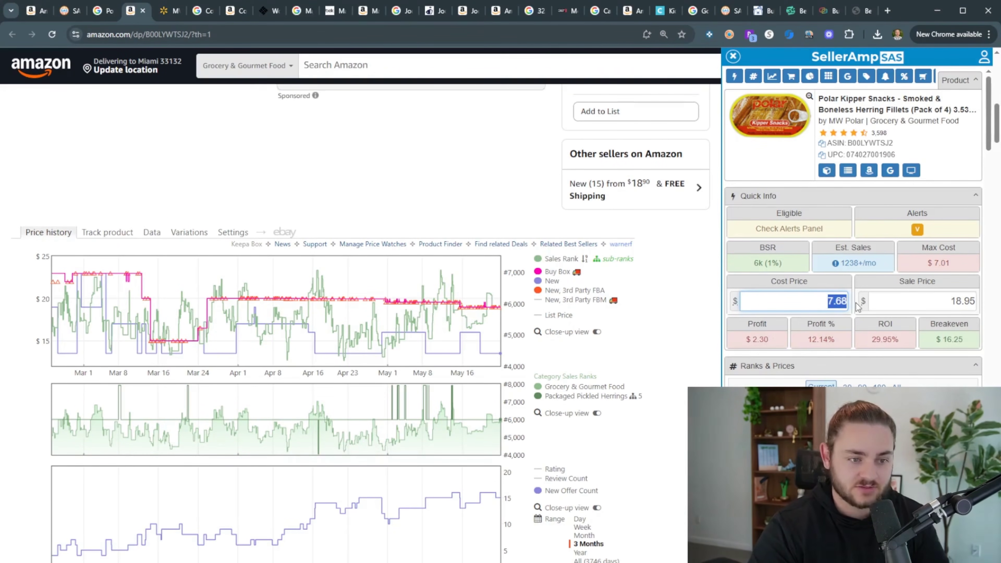
left_click_drag(871, 342, 903, 345)
scroll(903, 343, "down", 1)
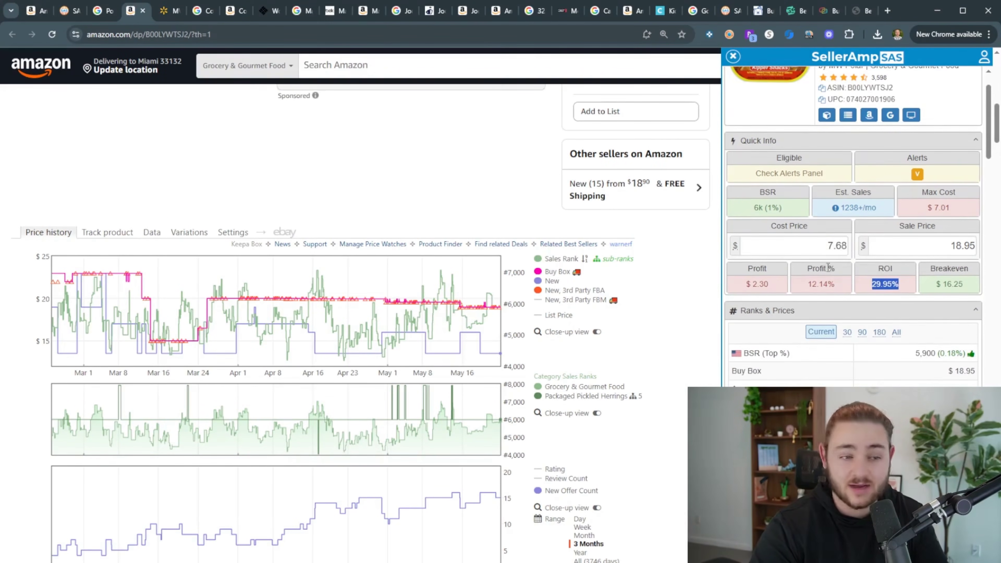
left_click(845, 255)
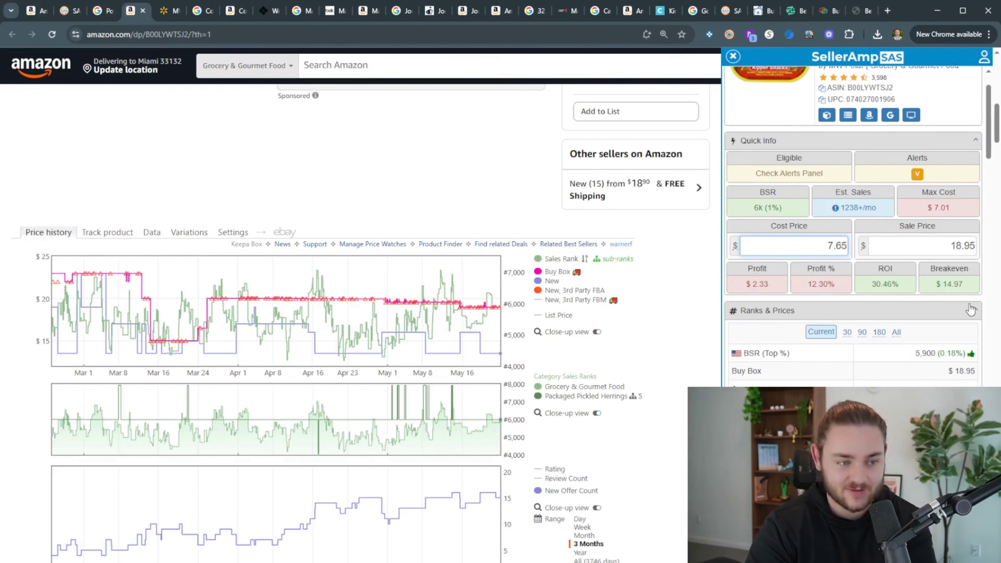
scroll(591, 237, "up", 10)
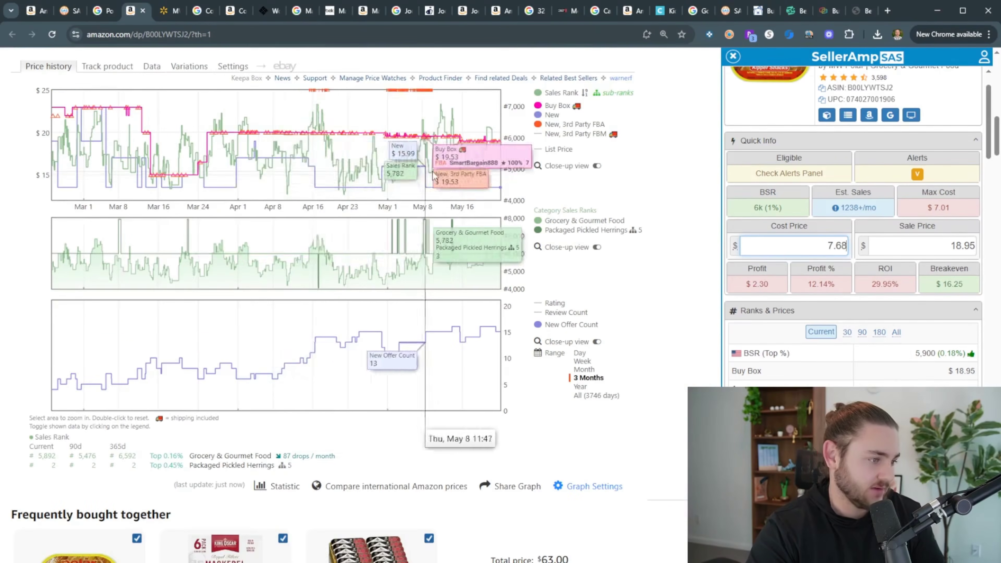
scroll(394, 276, "up", 10)
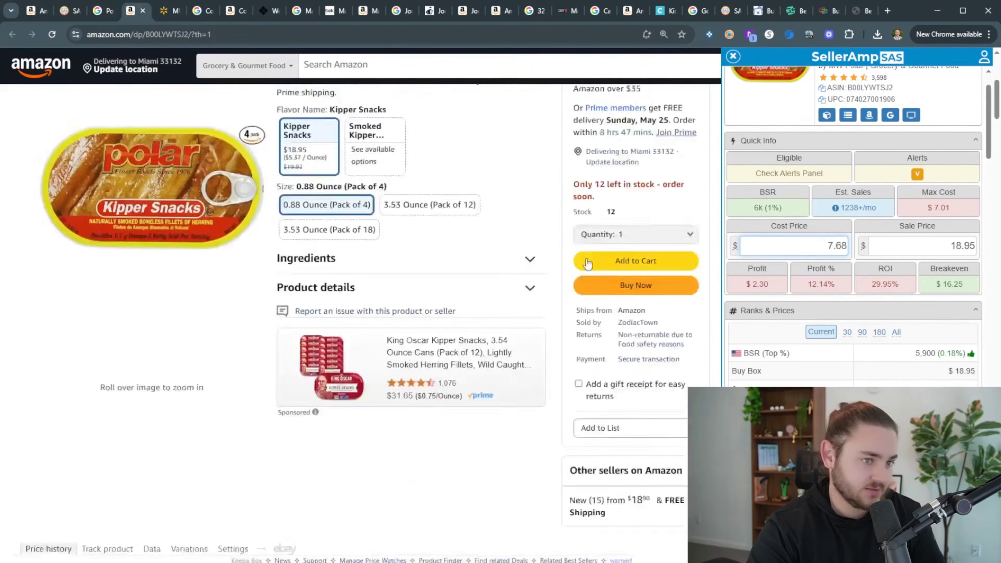
scroll(808, 255, "up", 2)
scroll(216, 149, "up", 3)
left_click(103, 11)
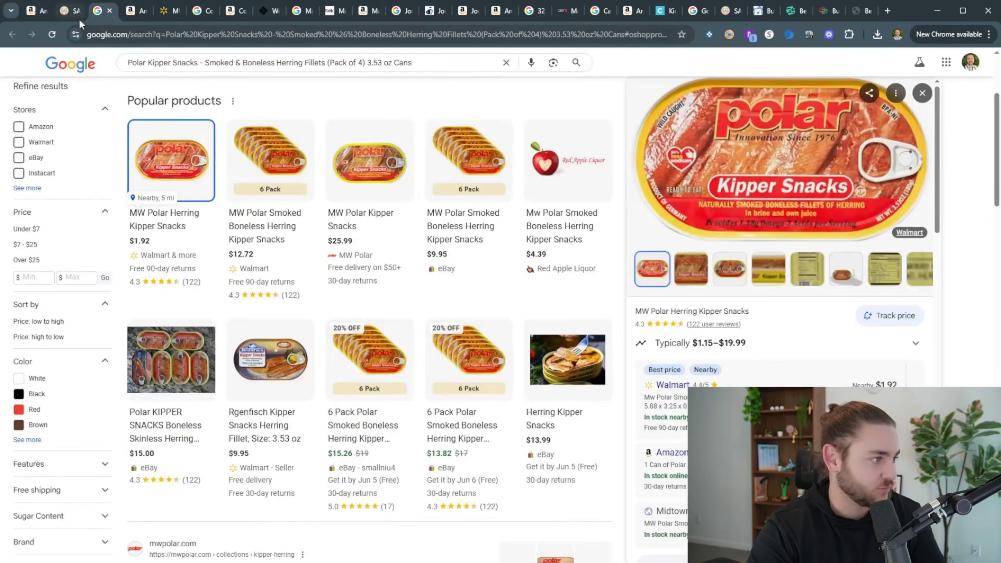
Load more storefront products into the SellerAmp results list twice
left_click(70, 11)
left_click(493, 528)
scroll(508, 461, "down", 7)
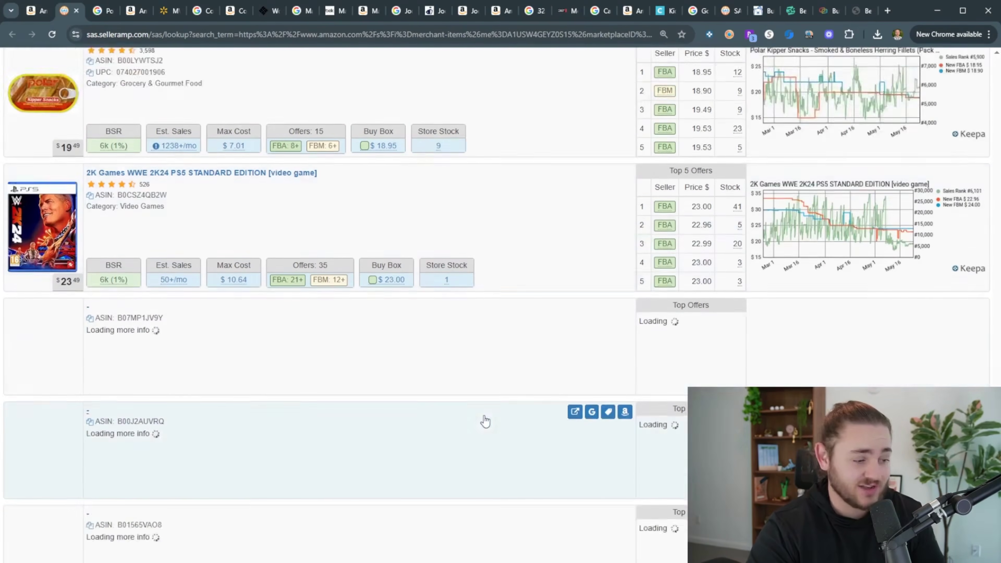
scroll(465, 427, "down", 6)
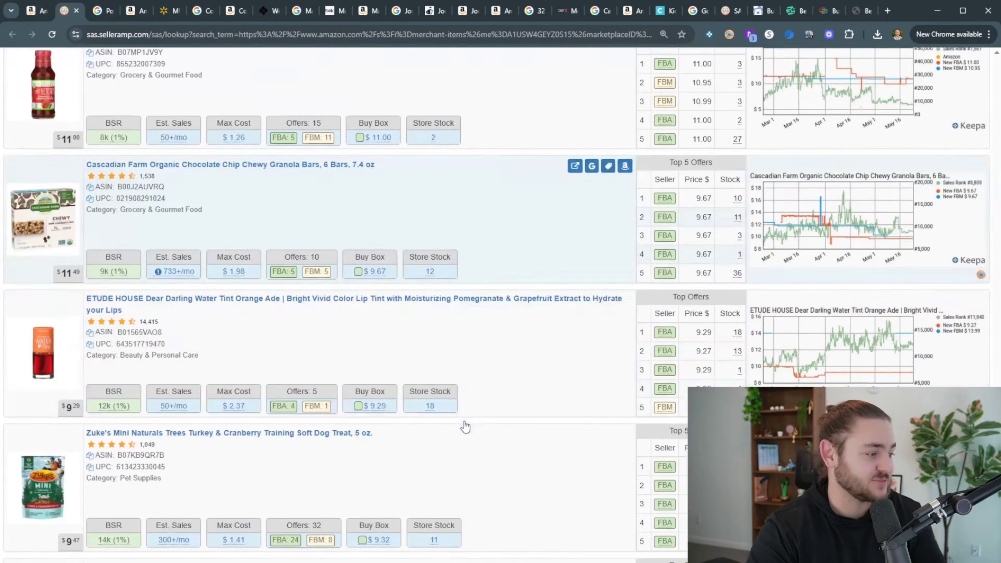
scroll(394, 418, "down", 8)
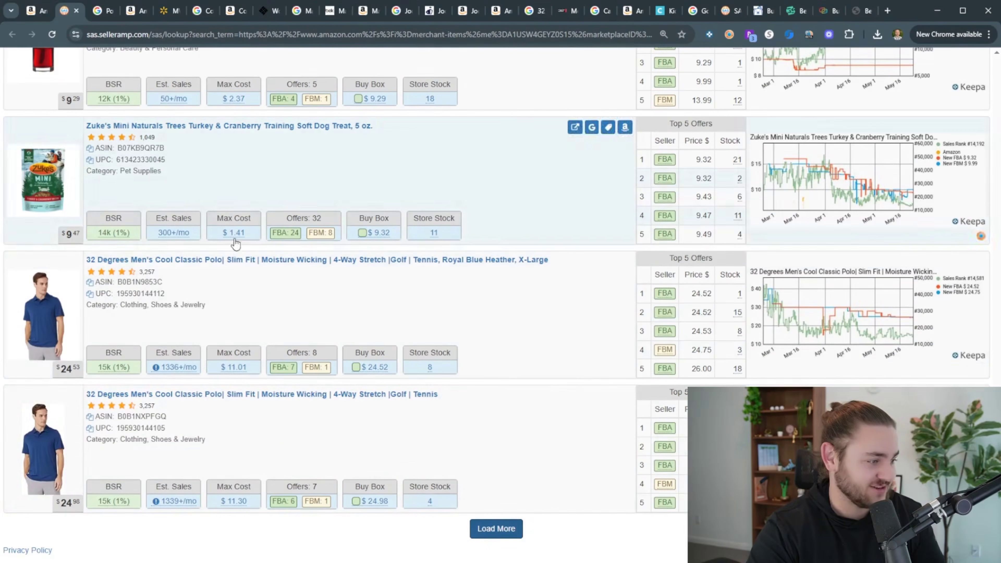
left_click(517, 527)
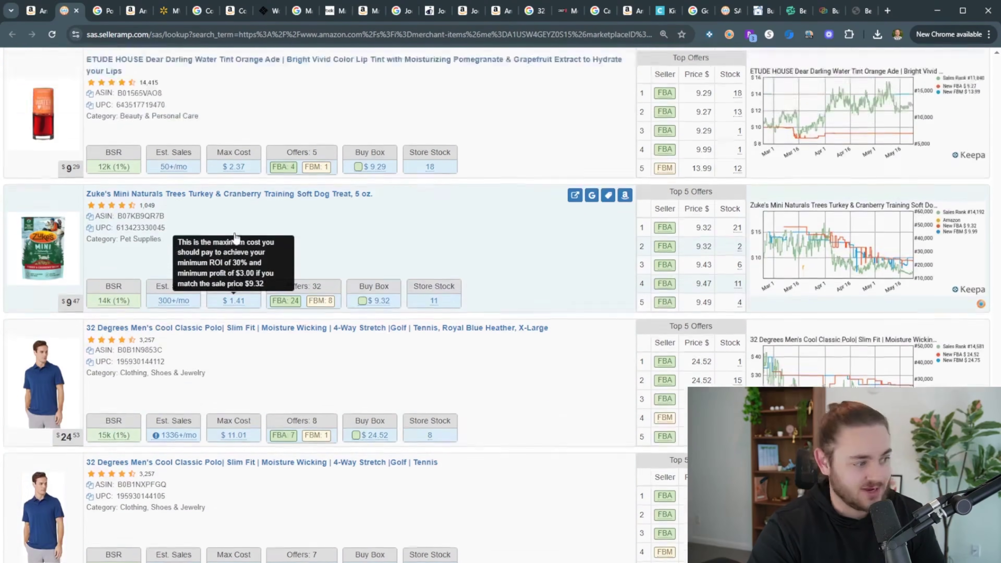
scroll(236, 268, "down", 15)
scroll(289, 317, "down", 5)
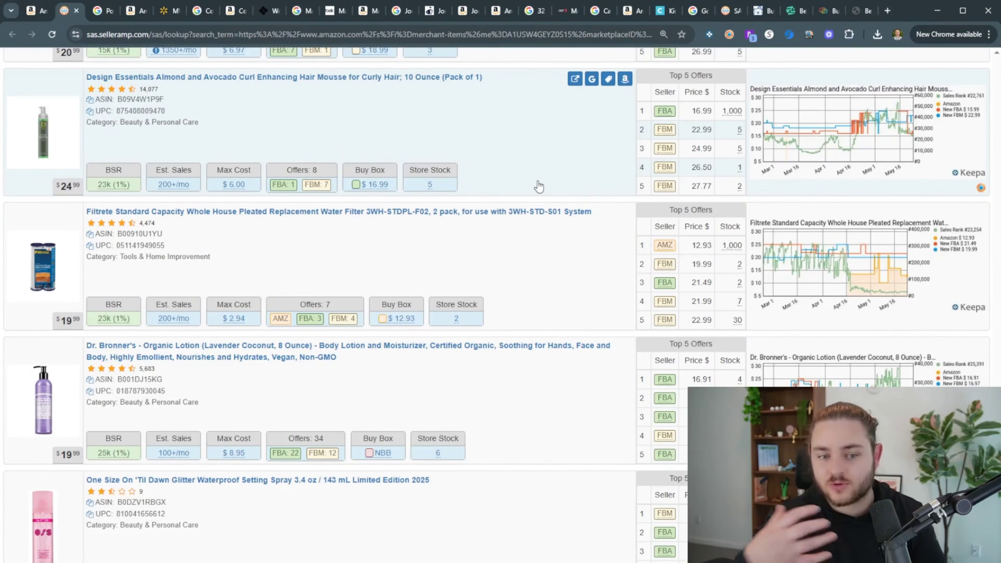
scroll(543, 186, "up", 1)
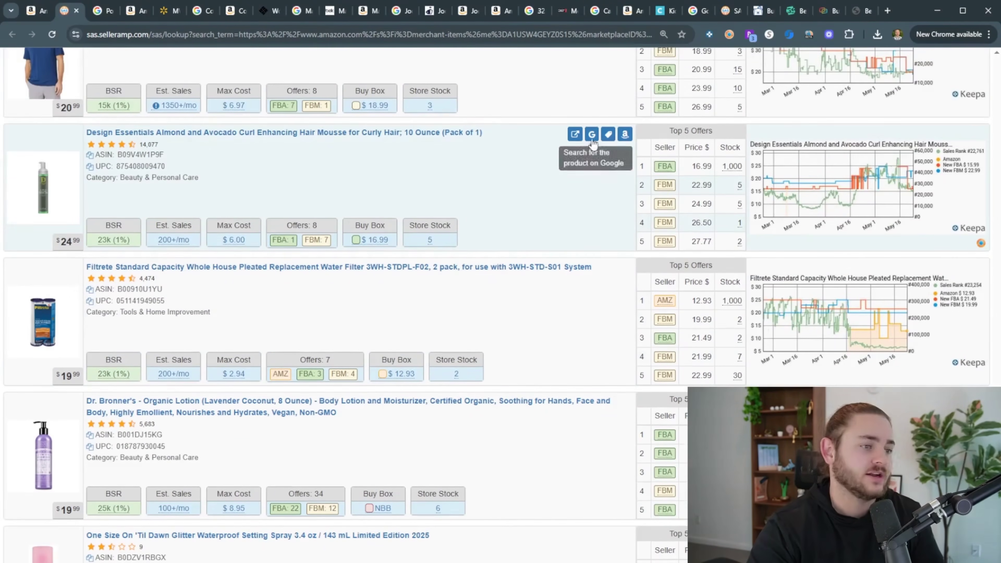
Look up the Design Essentials curl mousse on Google, finding $15.99–$16.99 retail prices
left_click(591, 129)
left_click(101, 12)
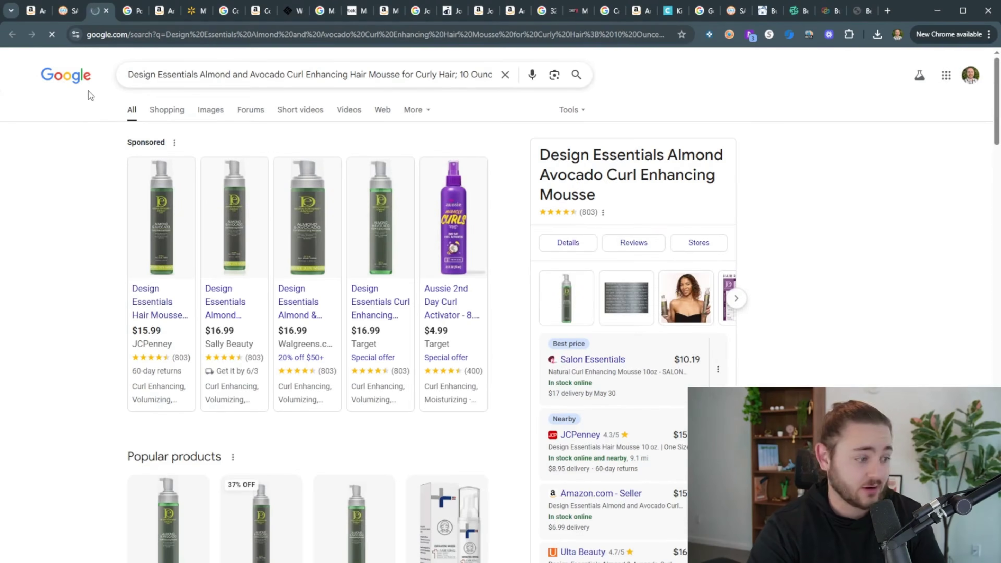
key("ctrl+shift+Tab")
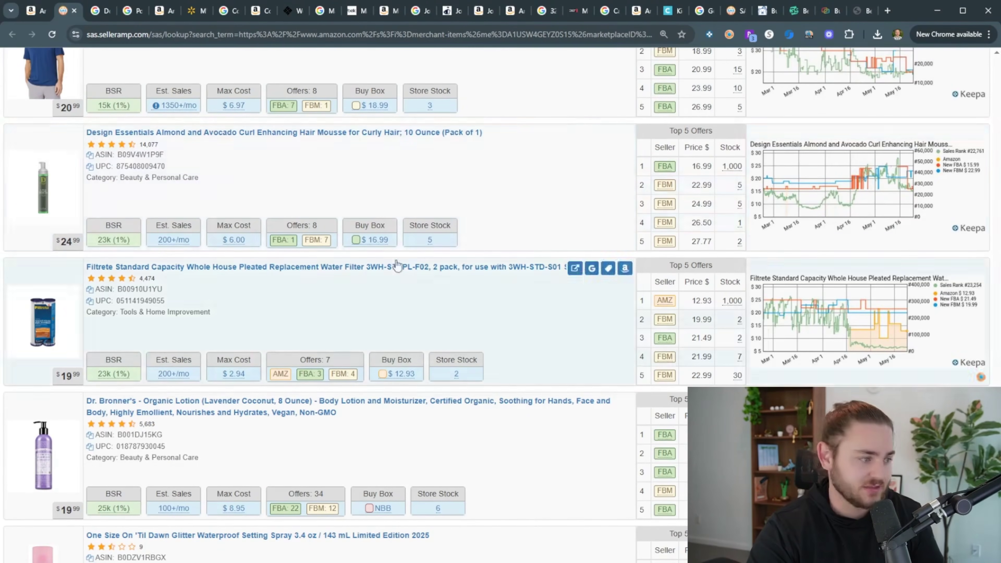
left_click(220, 132)
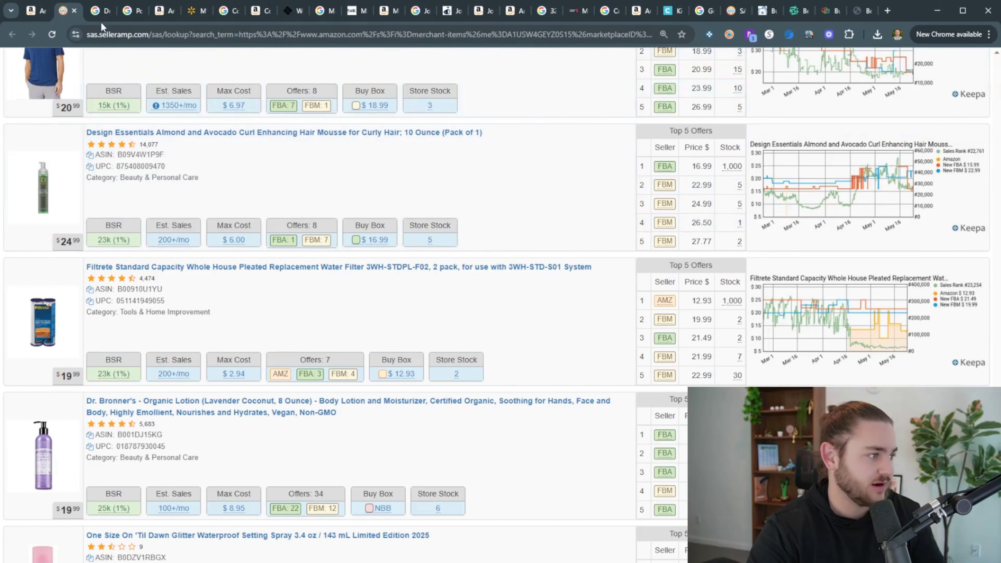
scroll(216, 287, "down", 6)
scroll(216, 287, "up", 6)
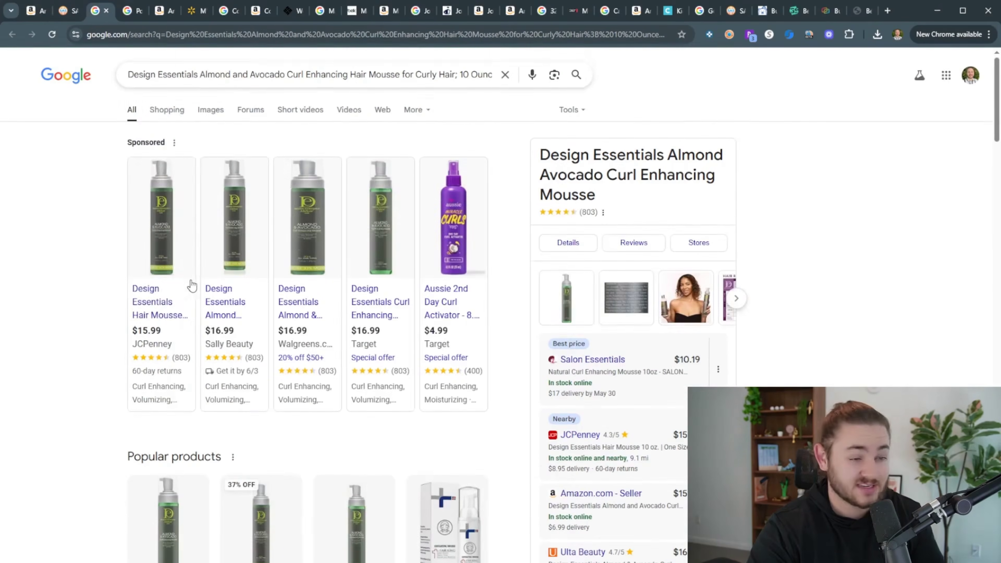
key("ctrl+shift+Tab")
scroll(223, 354, "down", 3)
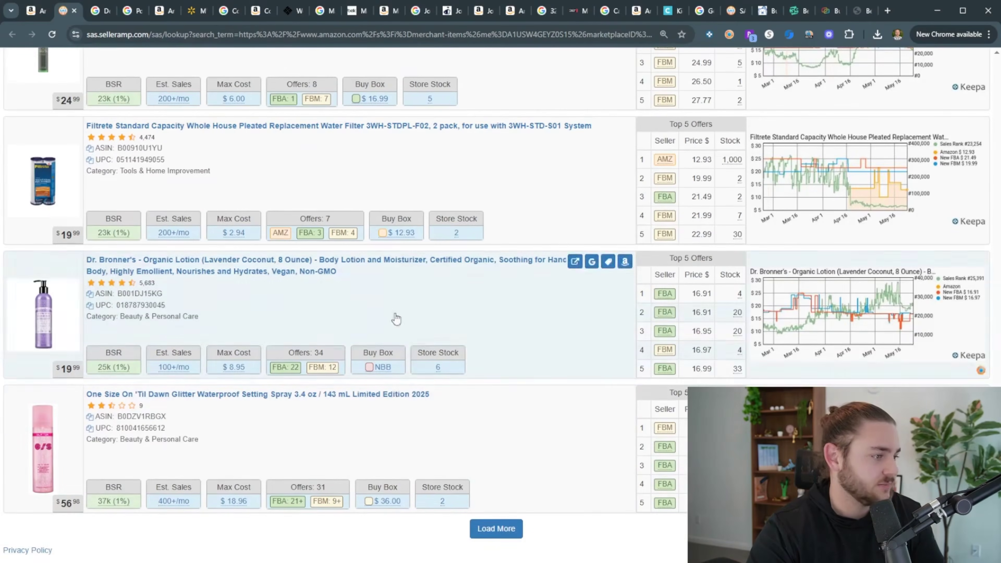
scroll(889, 214, "down", 4)
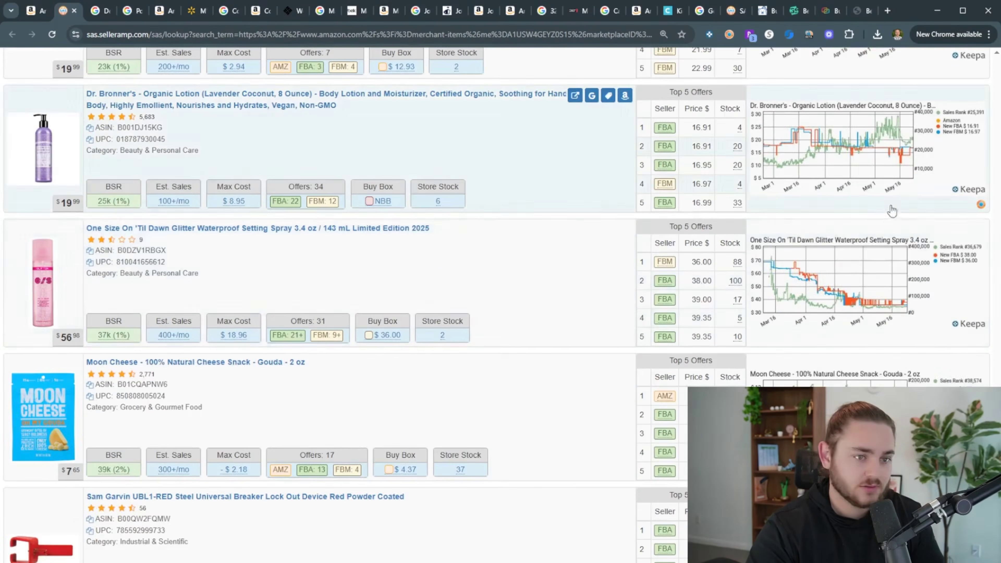
left_click(591, 95)
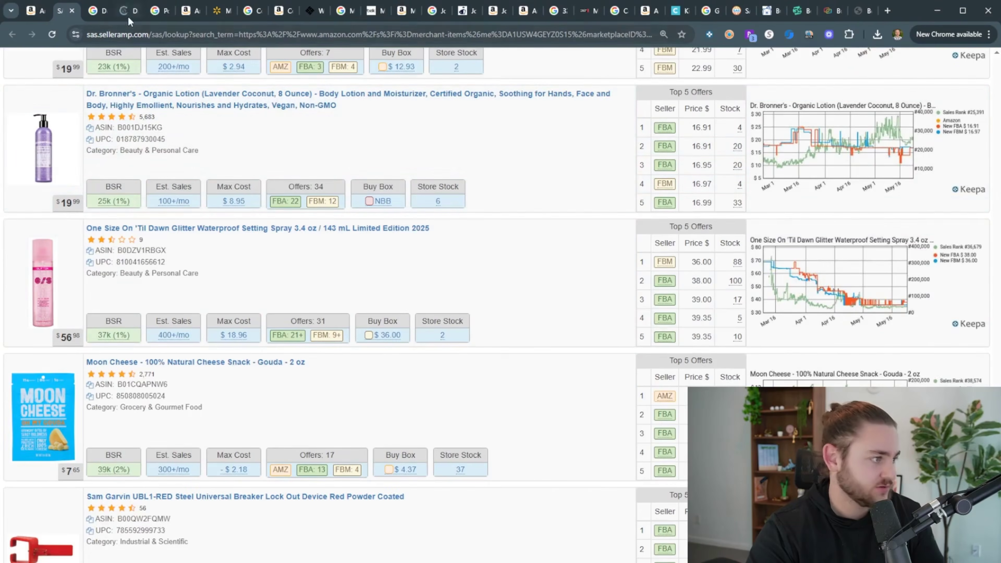
Open the Dr. Bronner's lotion's iHerb and Vitacost offers and check iHerb's $8.99 price
left_click(109, 18)
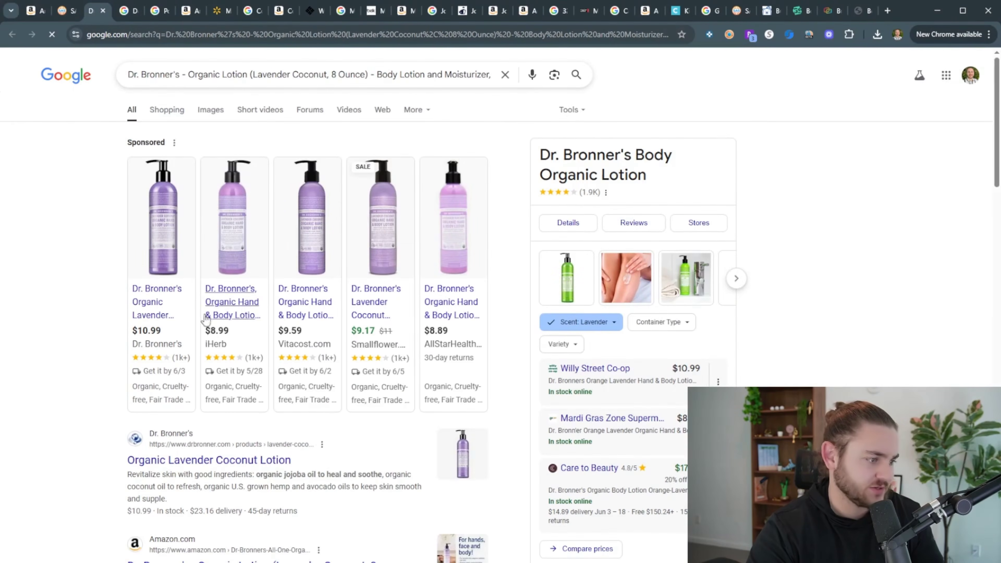
middle_click(234, 310)
middle_click(322, 304)
left_click(148, 14)
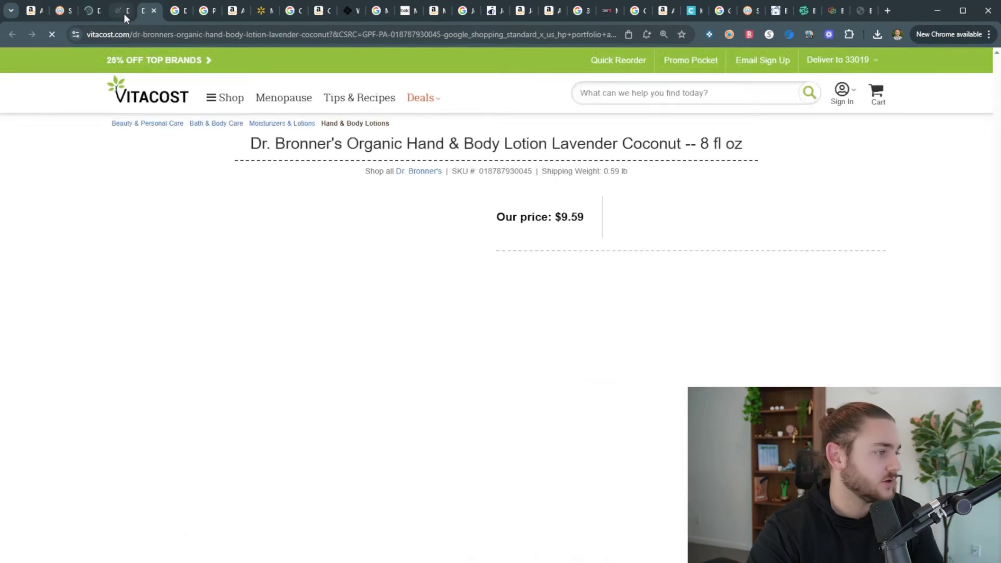
left_click(123, 16)
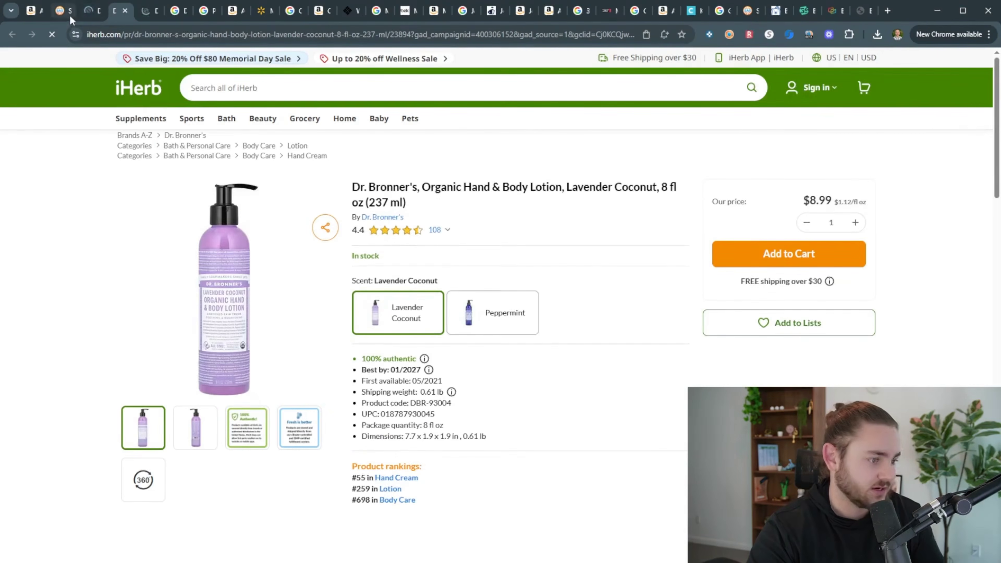
scroll(361, 255, "down", 2)
scroll(361, 254, "up", 3)
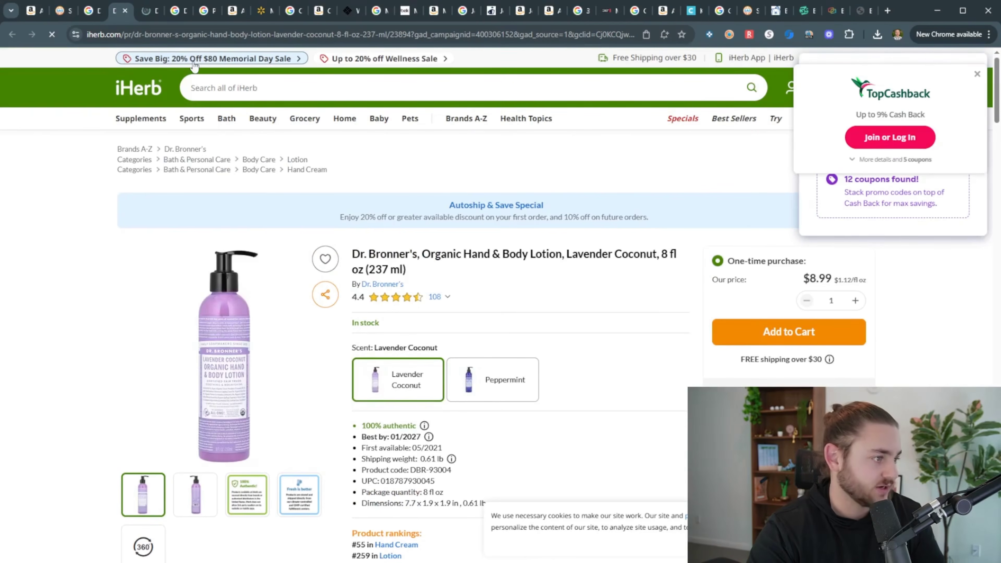
Open the lotion's Amazon page and read the $6.45 SAS max cost
left_click(65, 12)
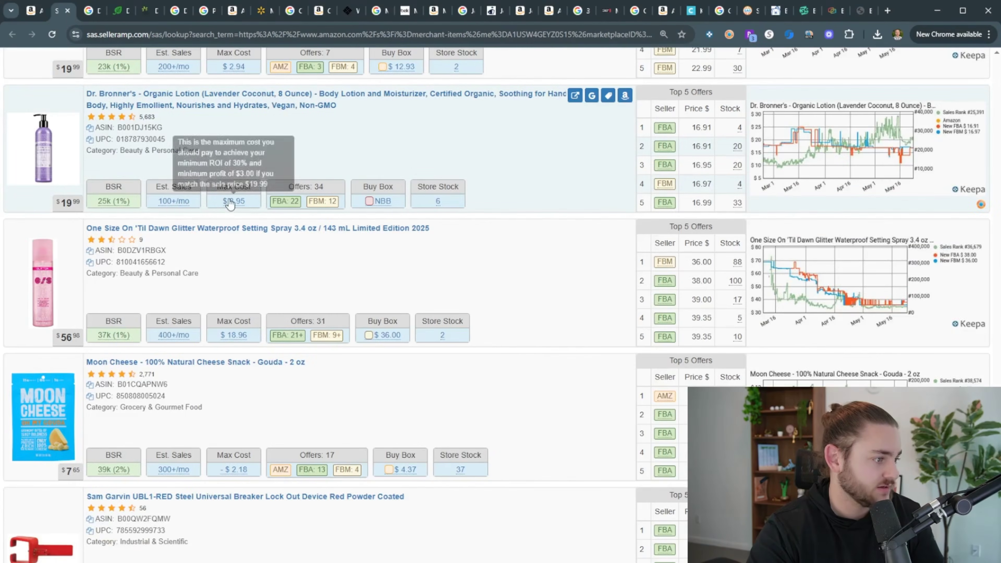
mouse_move(235, 202)
mouse_move(670, 136)
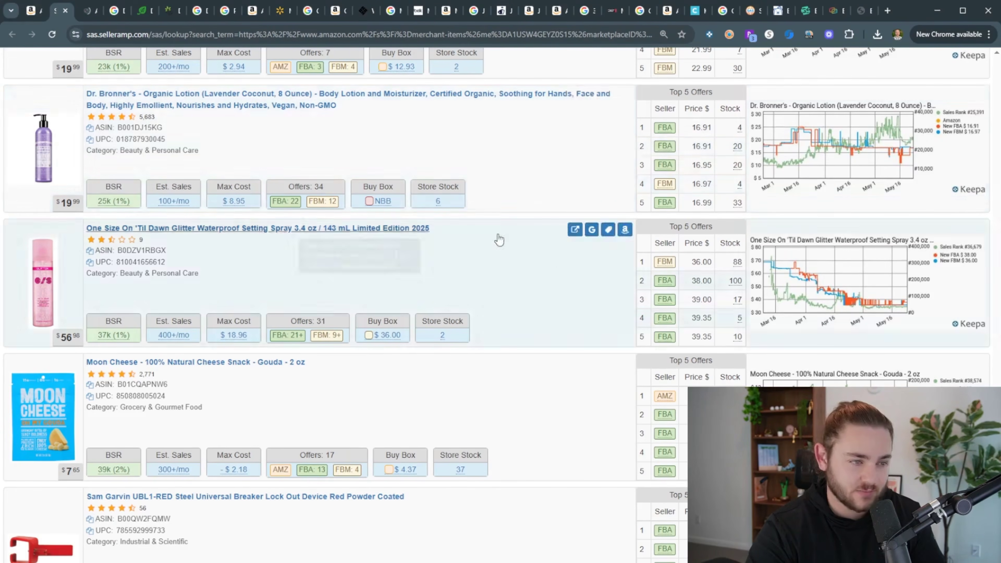
scroll(493, 213, "down", 5)
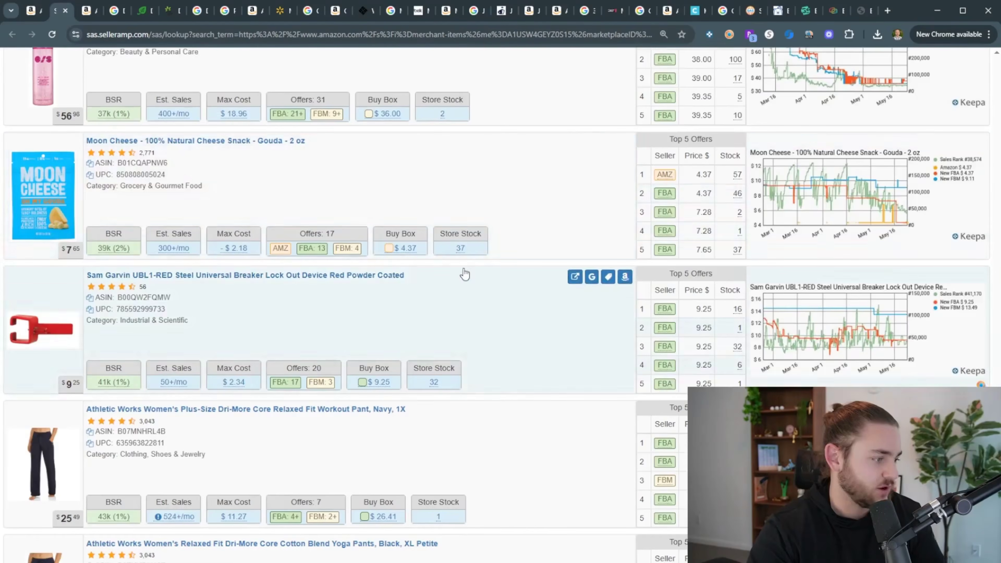
scroll(465, 272, "up", 5)
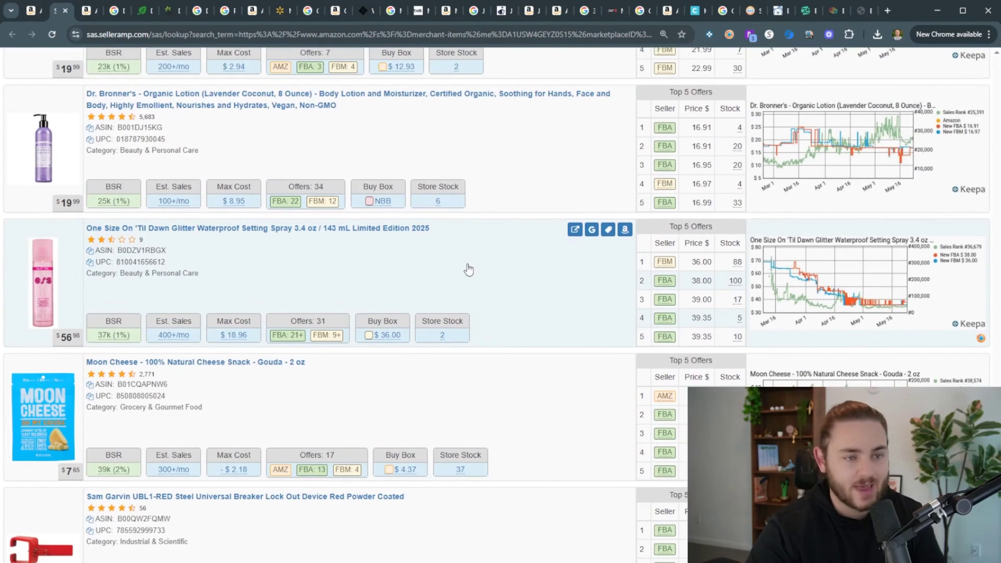
left_click(155, 12)
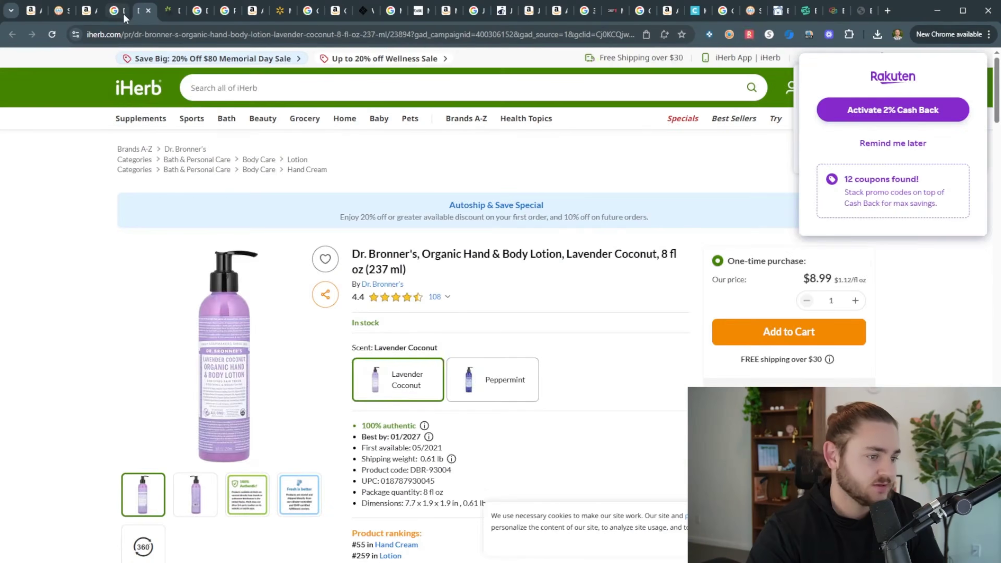
left_click(123, 13)
left_click(62, 10)
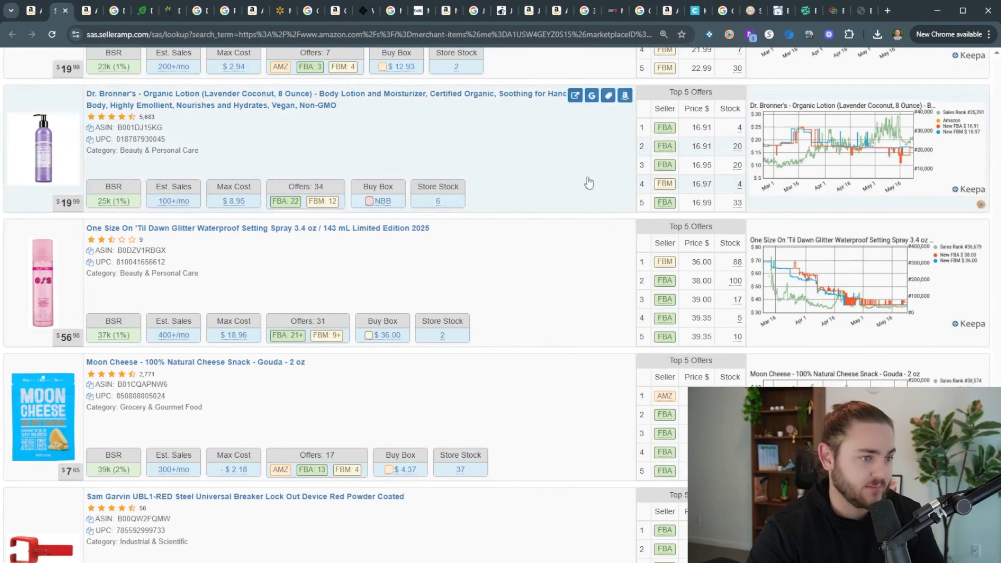
left_click(299, 104)
left_click(957, 71)
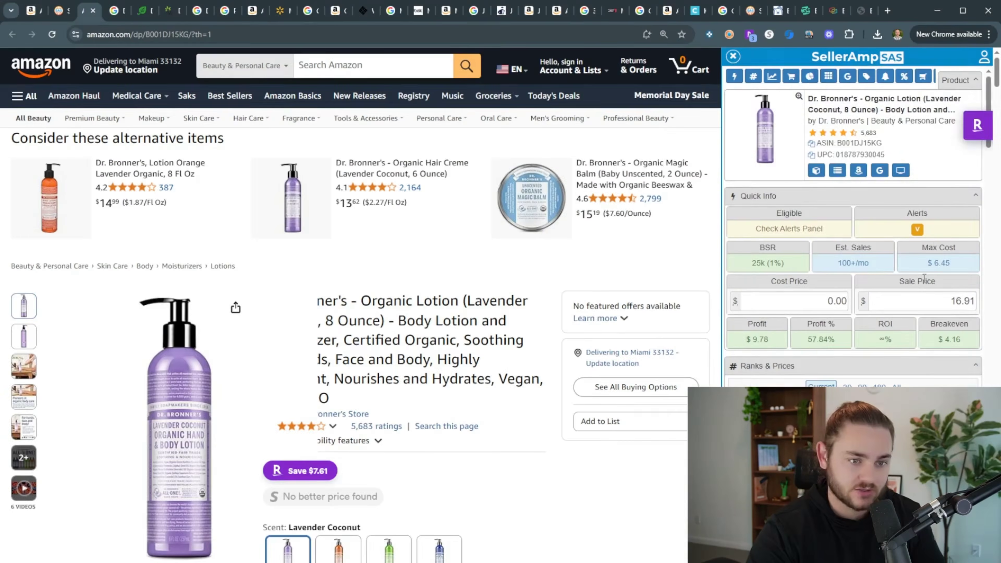
scroll(499, 283, "down", 10)
scroll(512, 284, "up", 10)
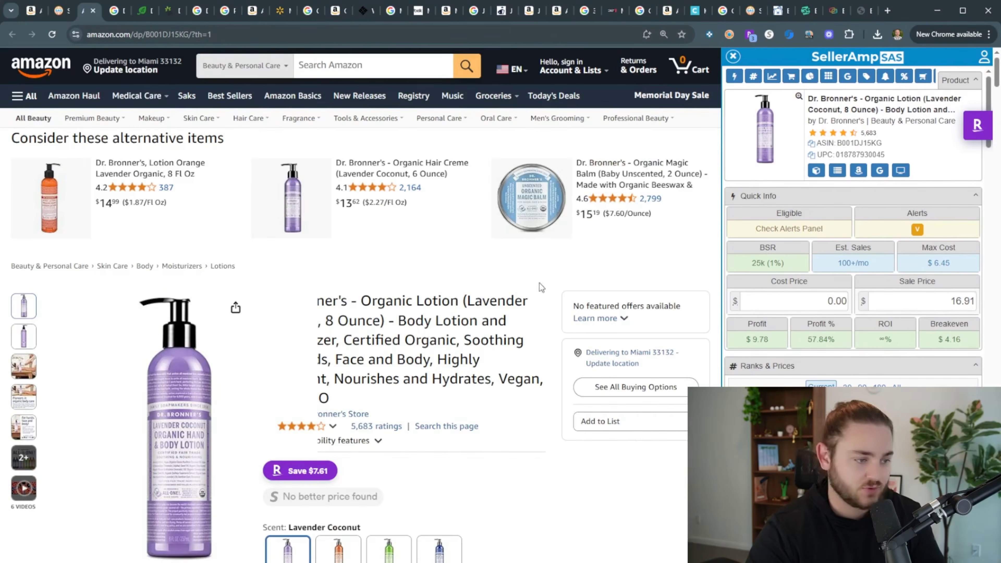
double_click(938, 262)
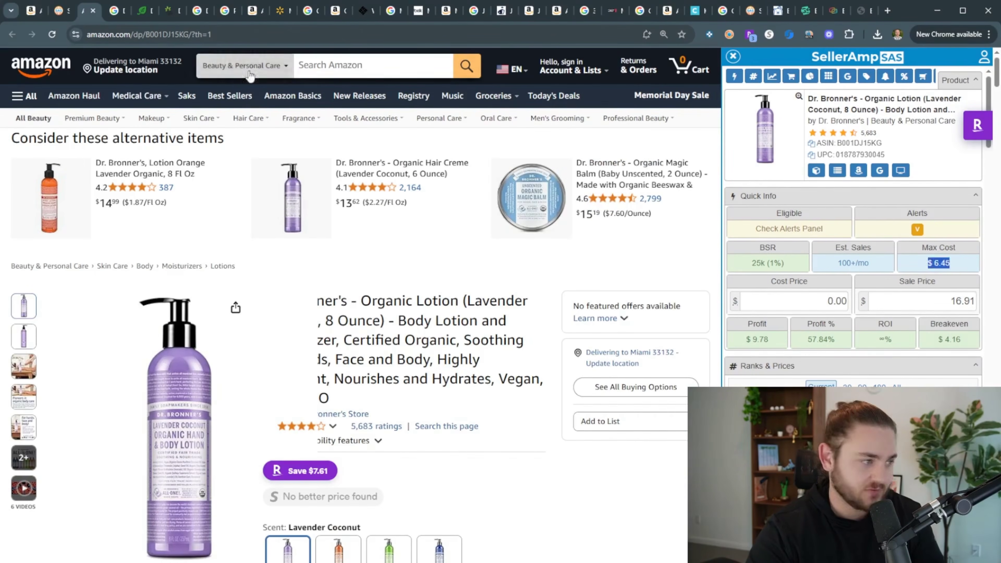
Check Vitacost's $9.59 lotion price against iHerb, then return to the storefront list
left_click(142, 11)
left_click(168, 11)
left_click(666, 127)
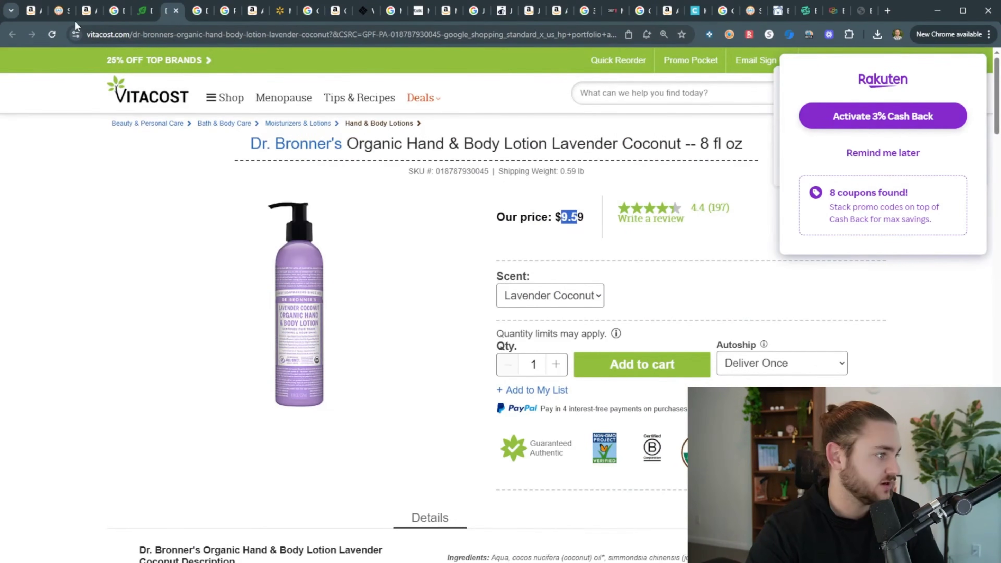
left_click(62, 11)
scroll(384, 457, "down", 7)
scroll(283, 211, "down", 1)
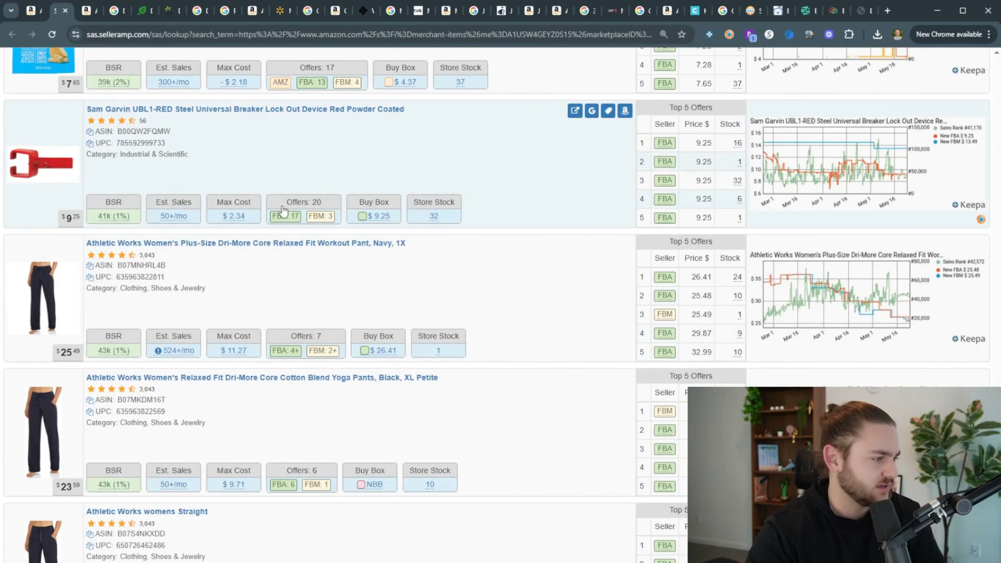
Check Google prices for the Sam Garvin UBL1-RED breaker lockout ($9.25–$10.97)
left_click(592, 111)
left_click(81, 12)
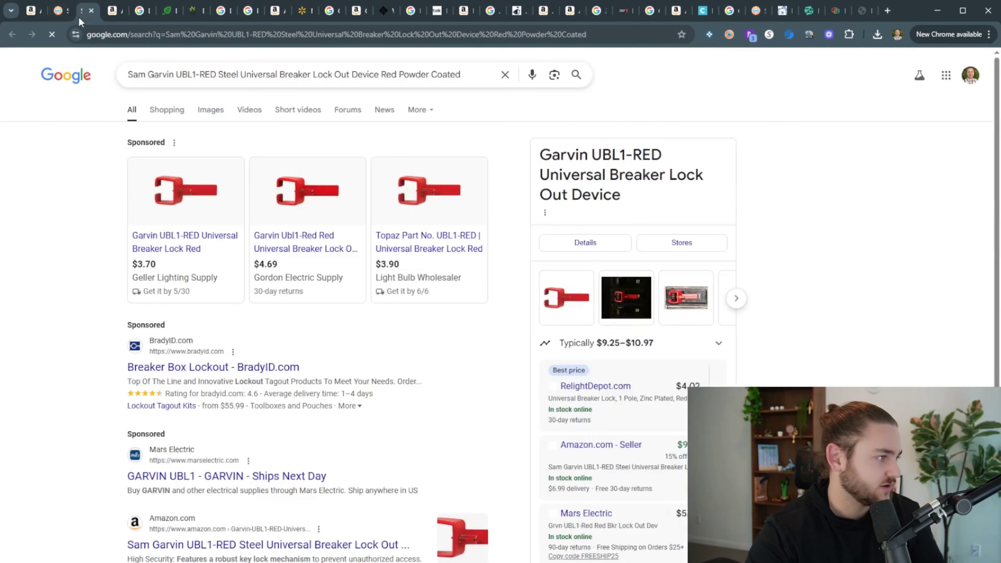
left_click(67, 19)
Load more storefront products into the SellerAmp results list
mouse_move(239, 226)
scroll(260, 230, "down", 5)
scroll(262, 276, "up", 6)
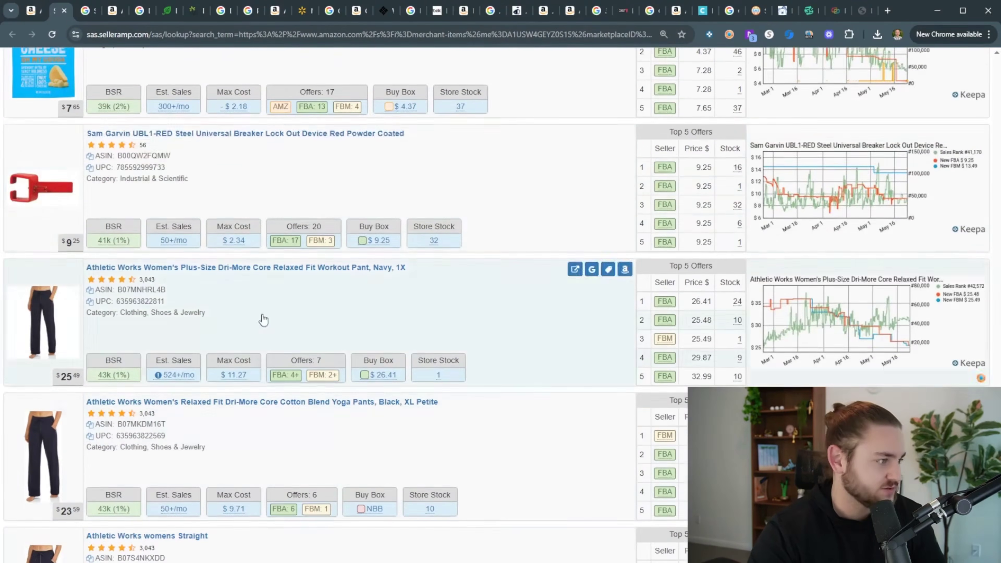
scroll(409, 232, "down", 7)
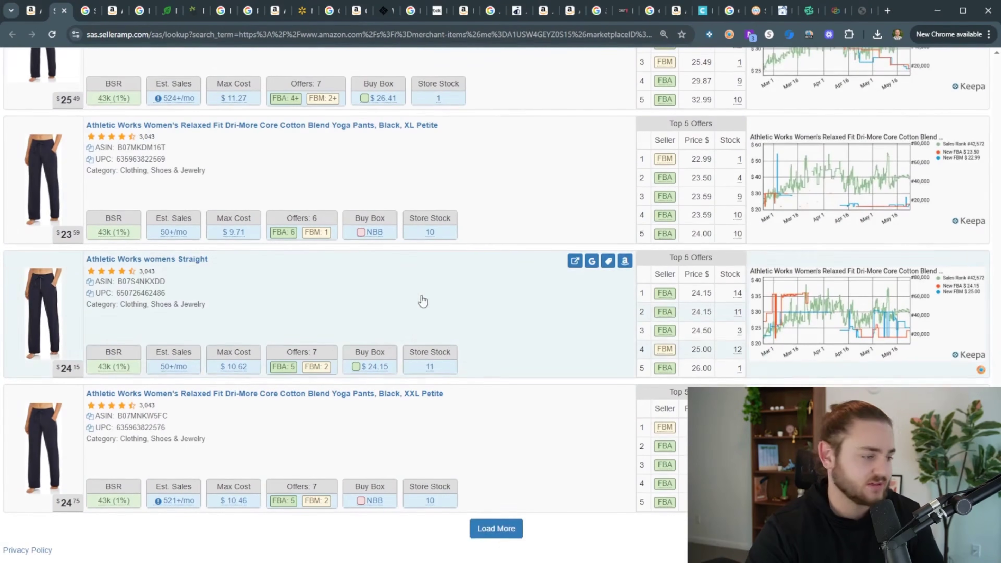
left_click(495, 528)
scroll(416, 415, "down", 20)
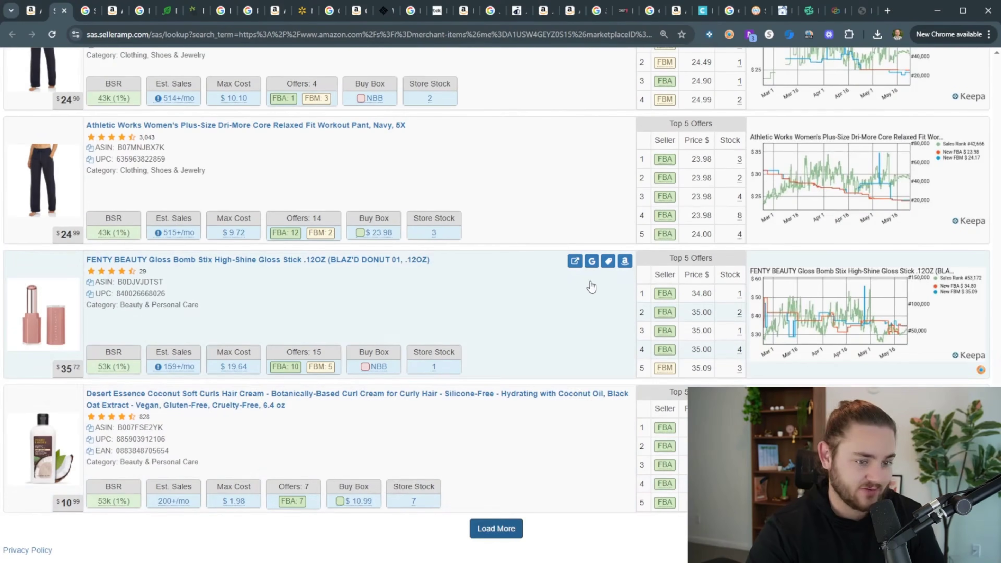
Compare Kohl's $25.00 Gloss Bomb Stix price with Fenty's page offering 15% off $35+ orders
left_click(592, 260)
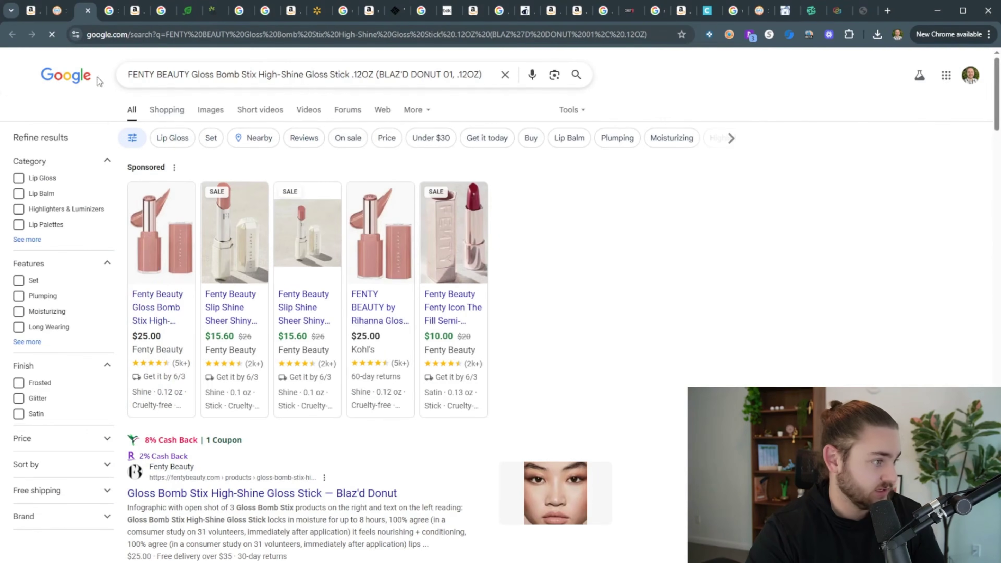
middle_click(358, 327)
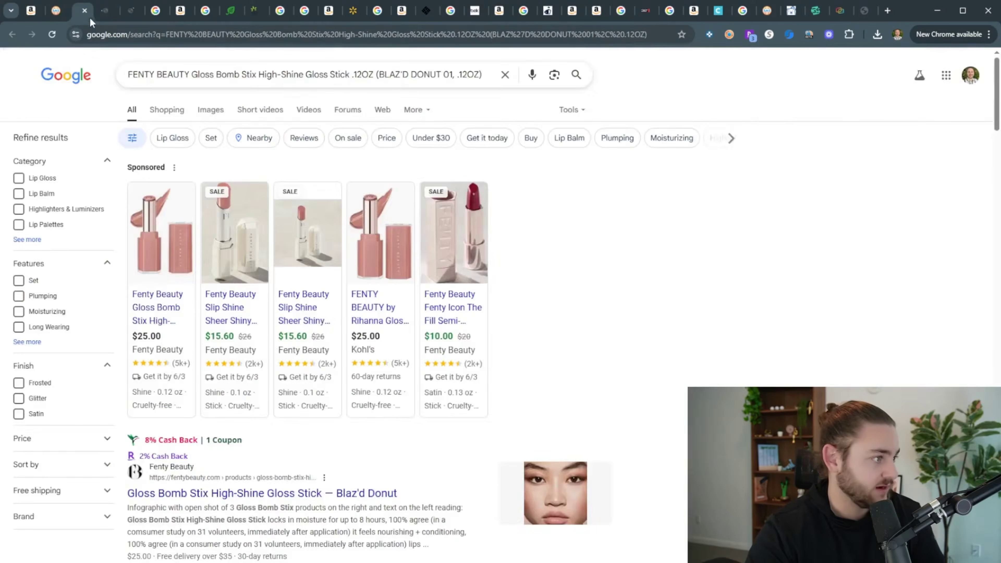
left_click(100, 16)
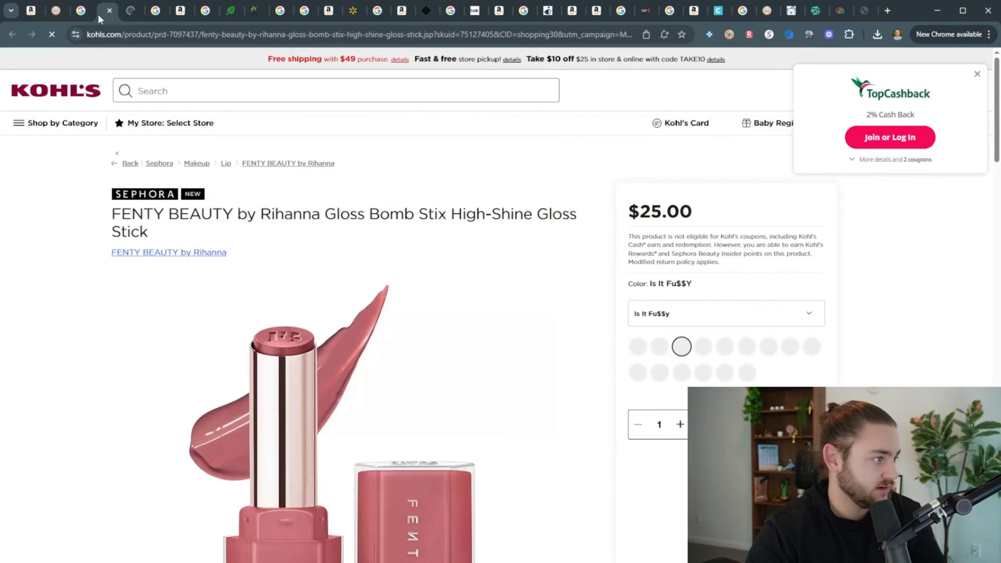
left_click(126, 16)
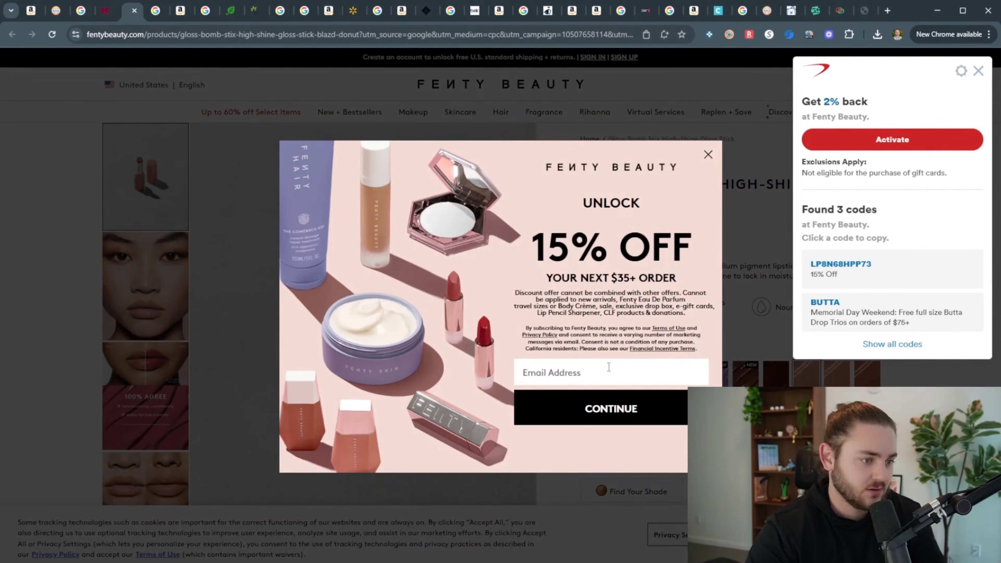
left_click_drag(565, 252, 689, 275)
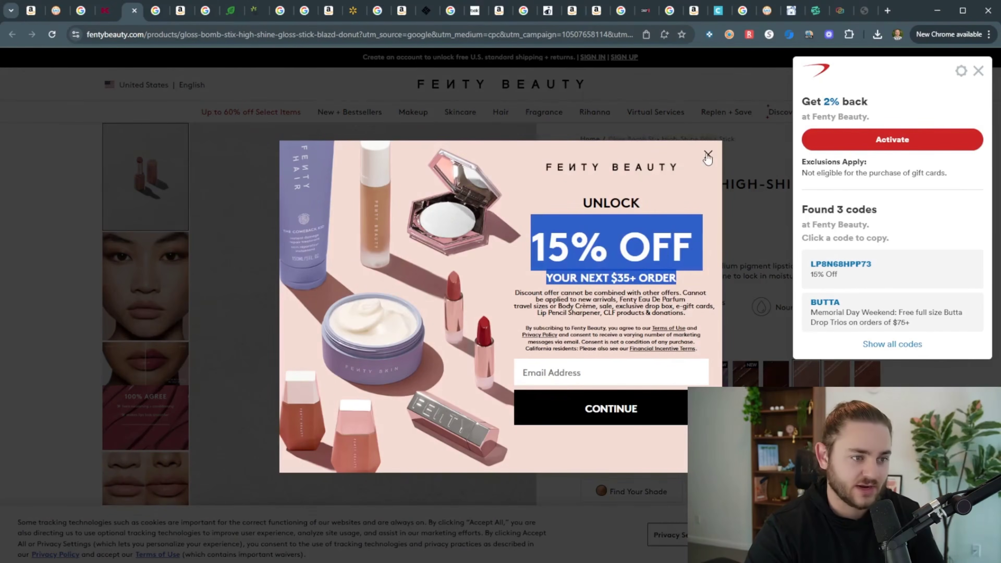
left_click(707, 155)
Add five Gloss Bomb Stix to the Fenty Beauty bag
left_click(881, 344)
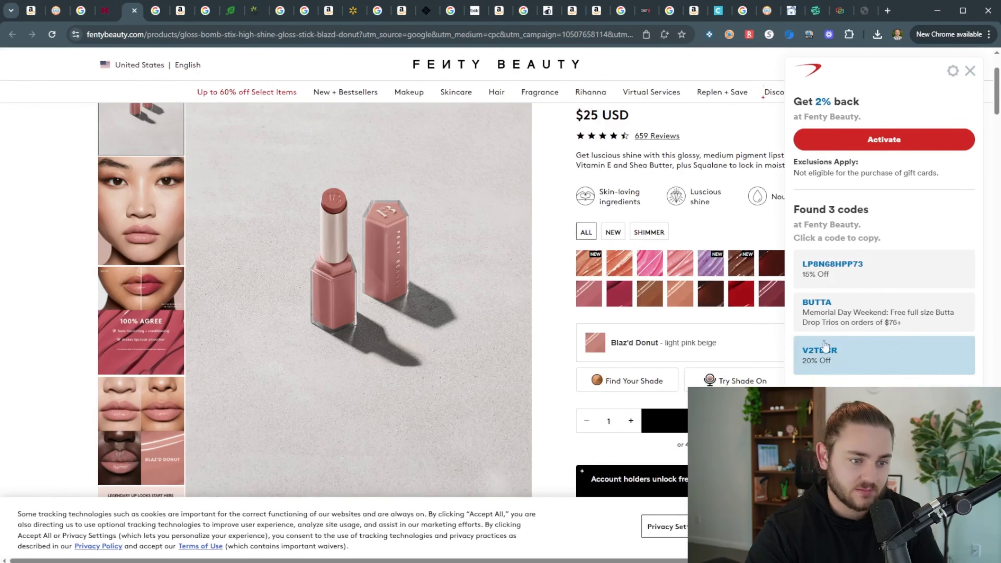
left_click(104, 11)
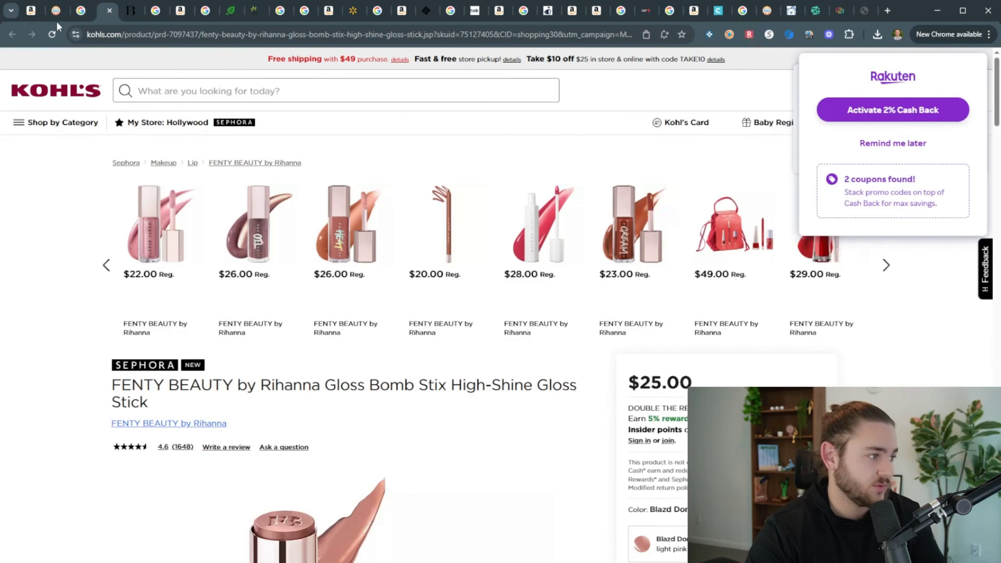
left_click(56, 21)
left_click(131, 18)
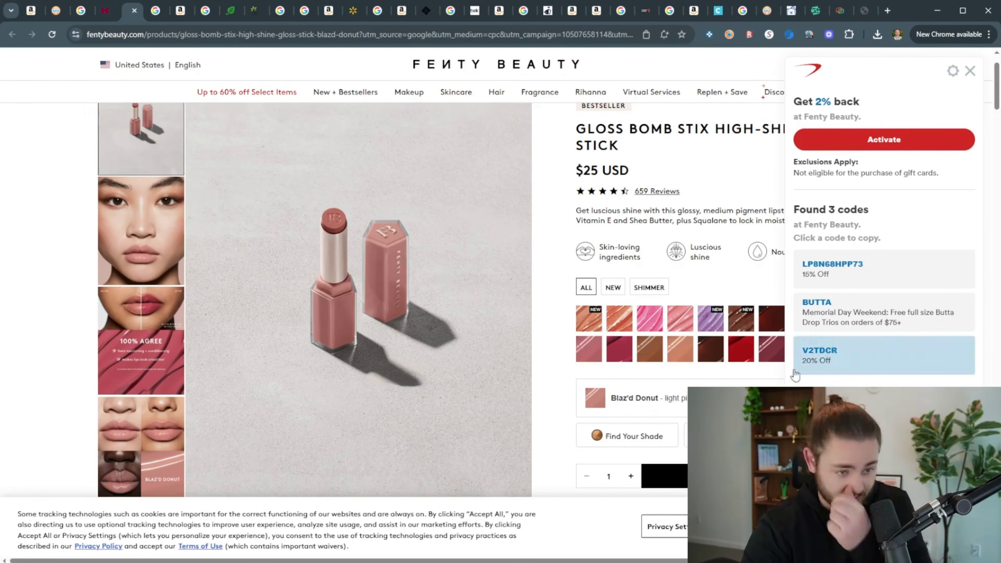
scroll(679, 368, "down", 2)
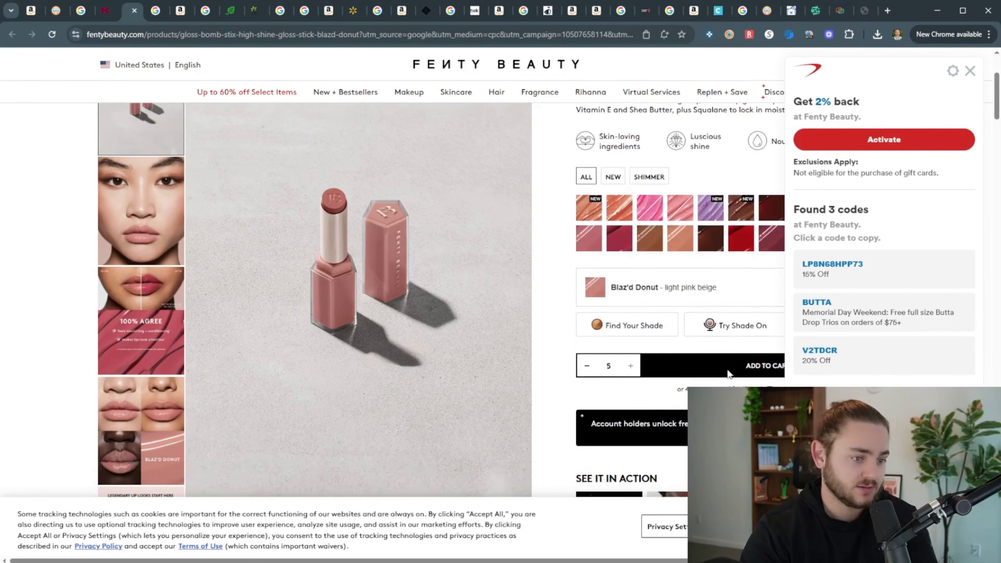
left_click(729, 373)
Check out with a pasted discount code, bringing $125.00 down to $106.25
left_click(846, 362)
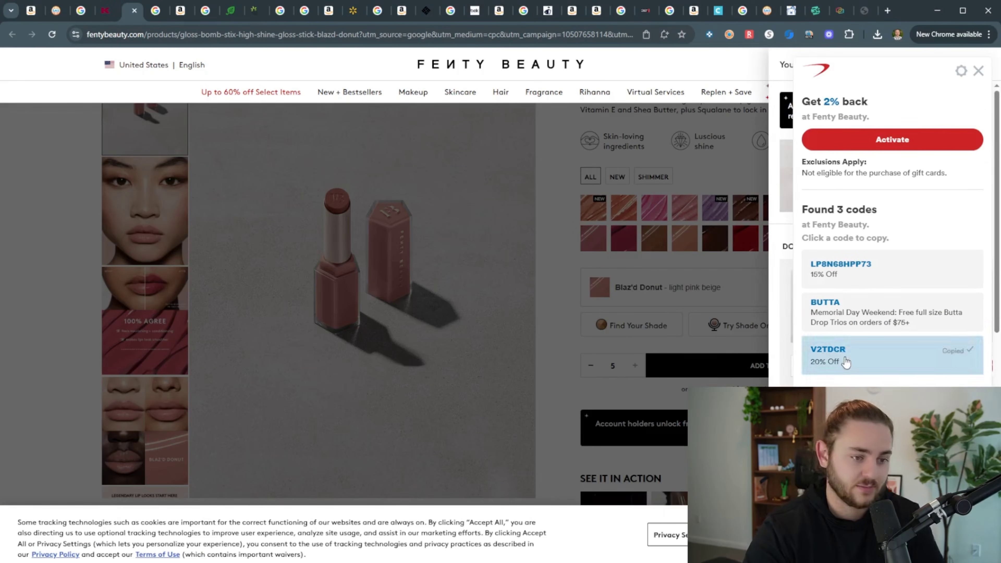
left_click(979, 71)
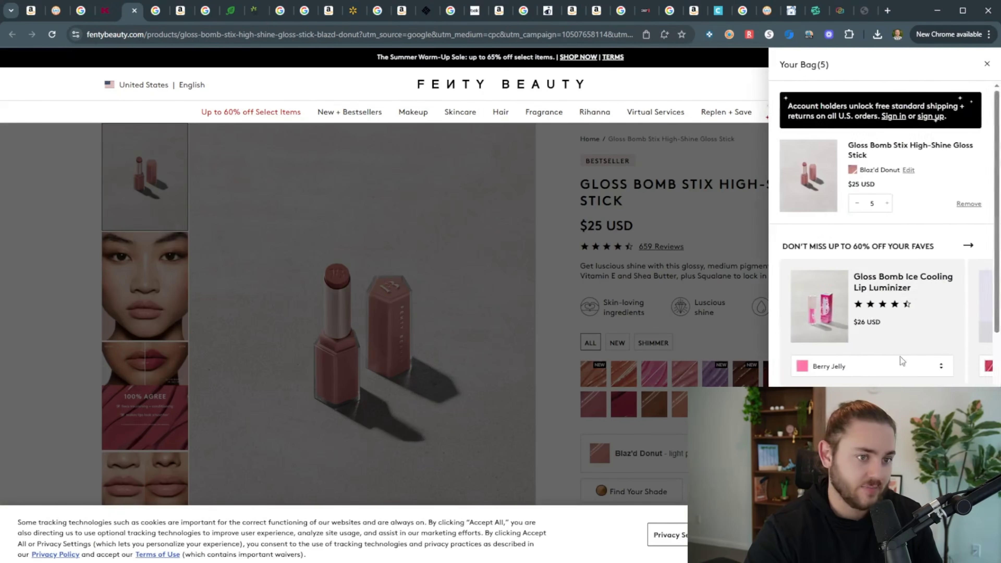
scroll(873, 381, "down", 3)
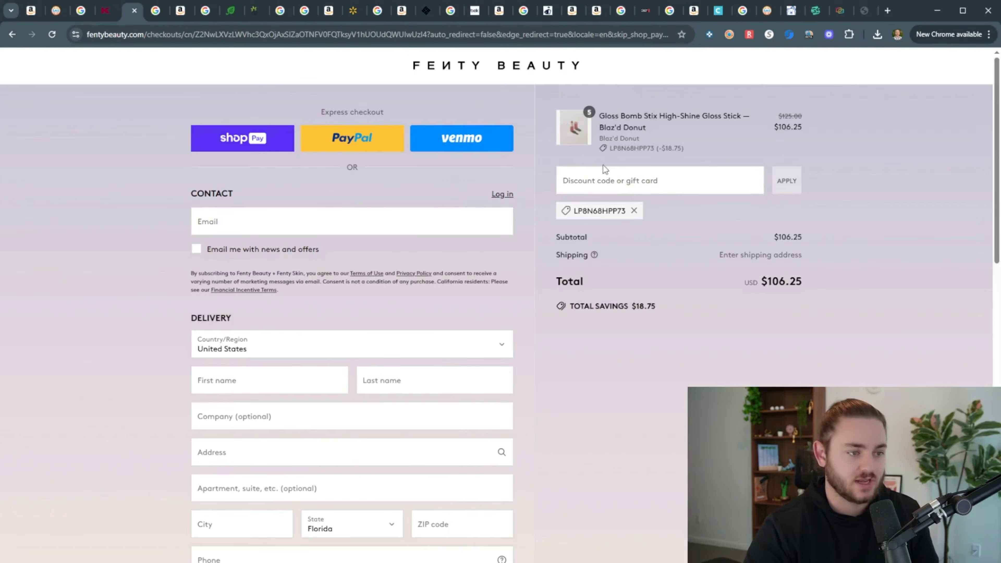
left_click(598, 190)
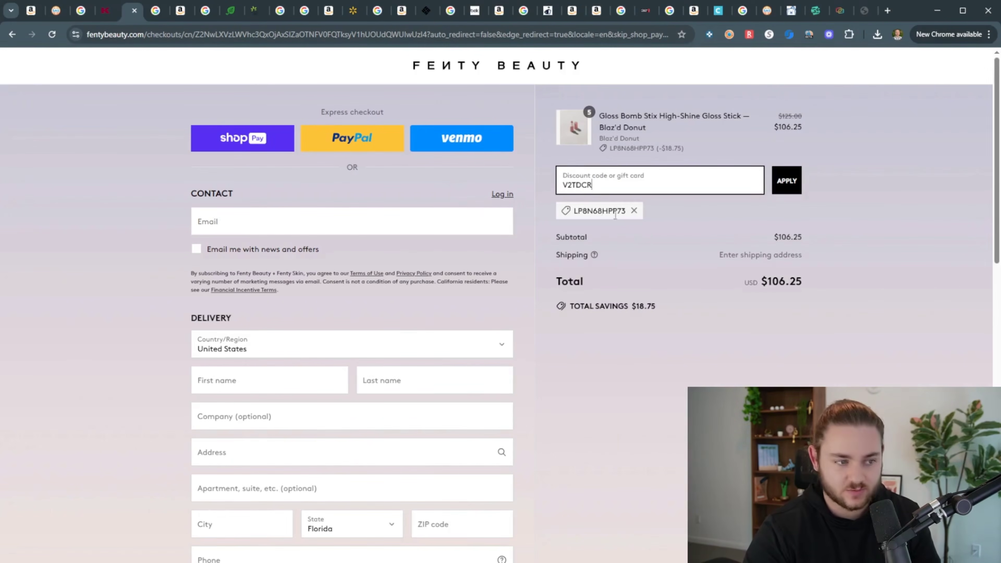
left_click_drag(577, 211, 608, 211)
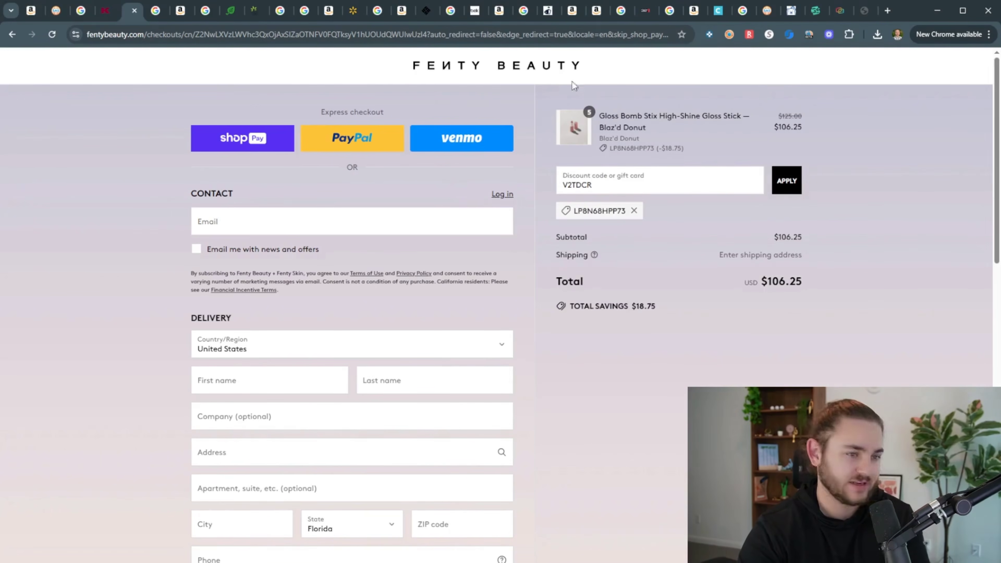
Enter a $21 cost price for the Fenty Gloss Bomb Stix, giving about $3.70 profit
left_click(87, 15)
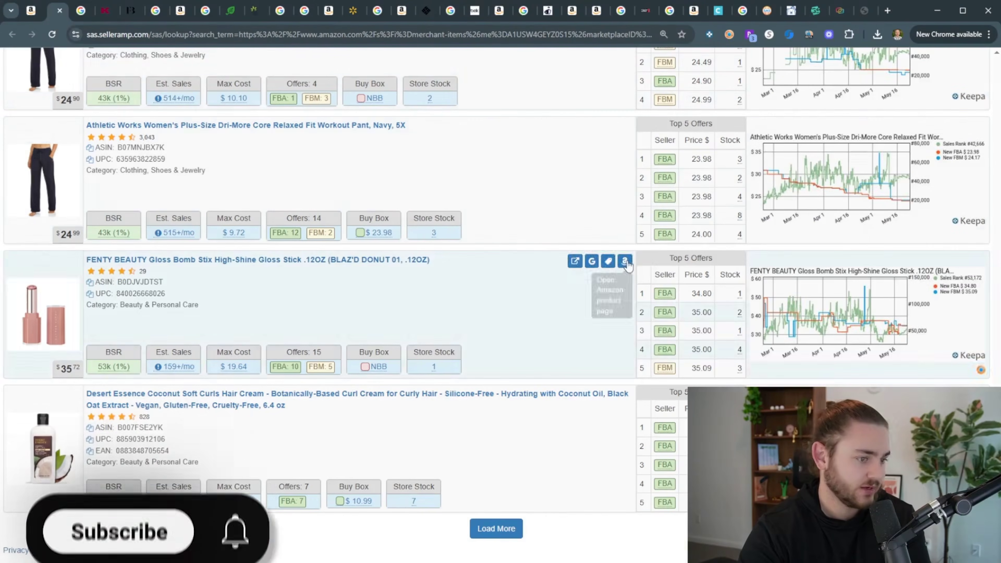
left_click(88, 16)
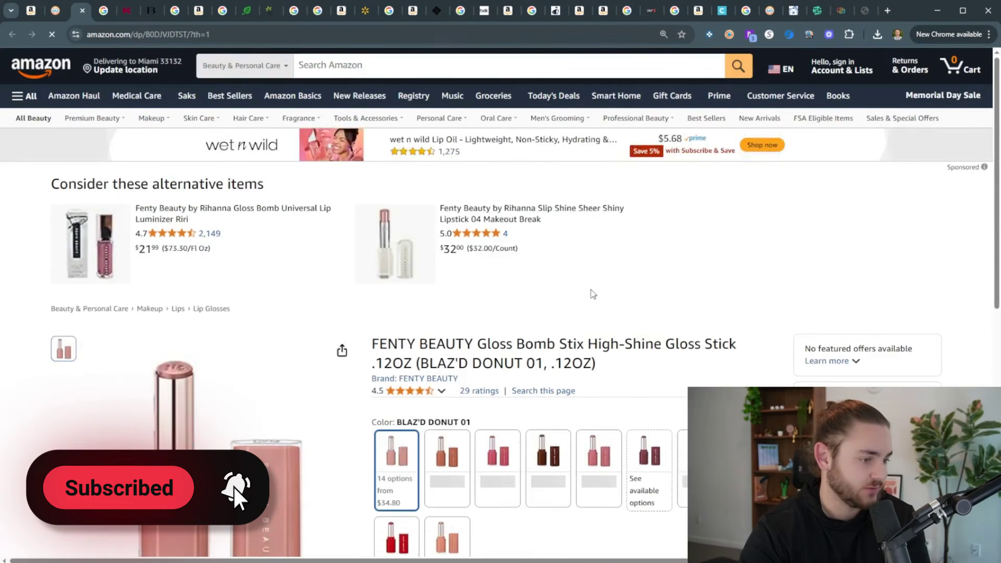
scroll(597, 293, "down", 5)
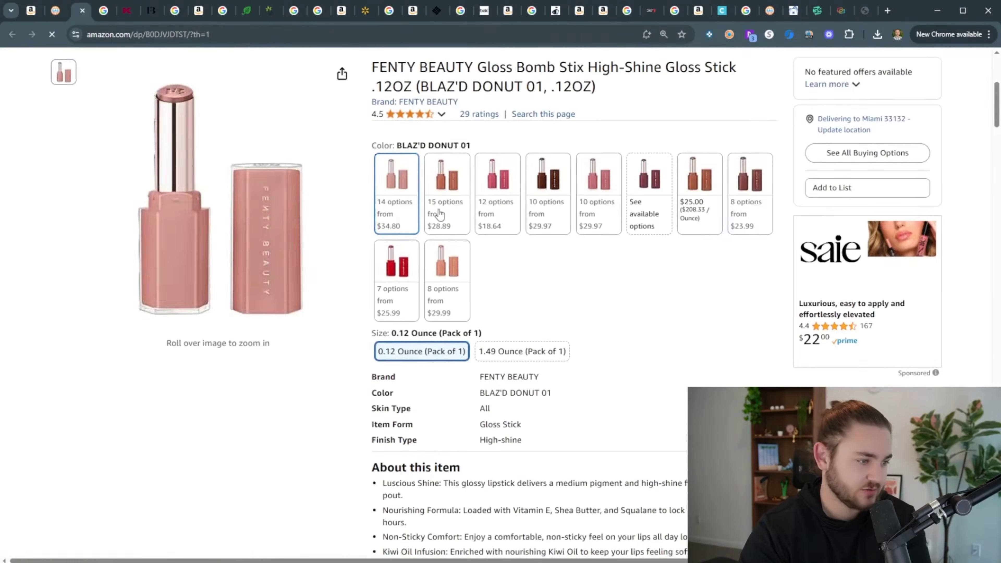
scroll(302, 325, "down", 15)
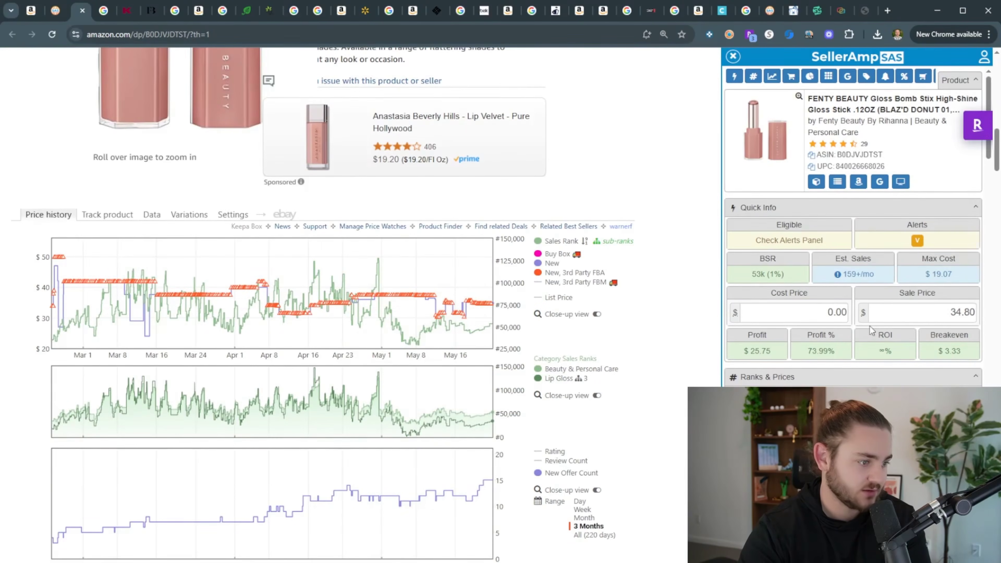
left_click(823, 311)
type("21")
double_click(756, 351)
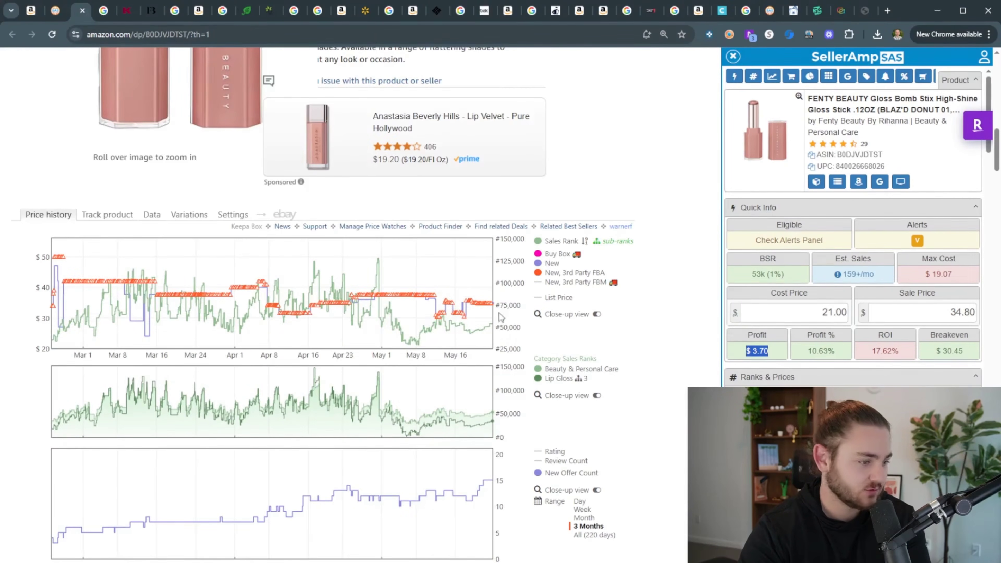
Review the full Keepa price range and export the gloss to the 'Almost Good' sheet
scroll(504, 366, "down", 1)
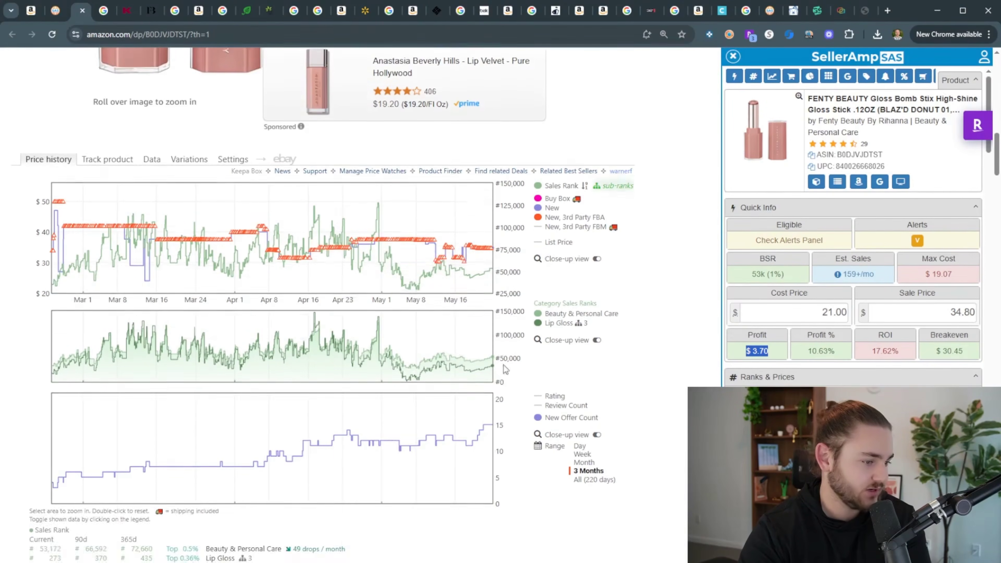
left_click(585, 480)
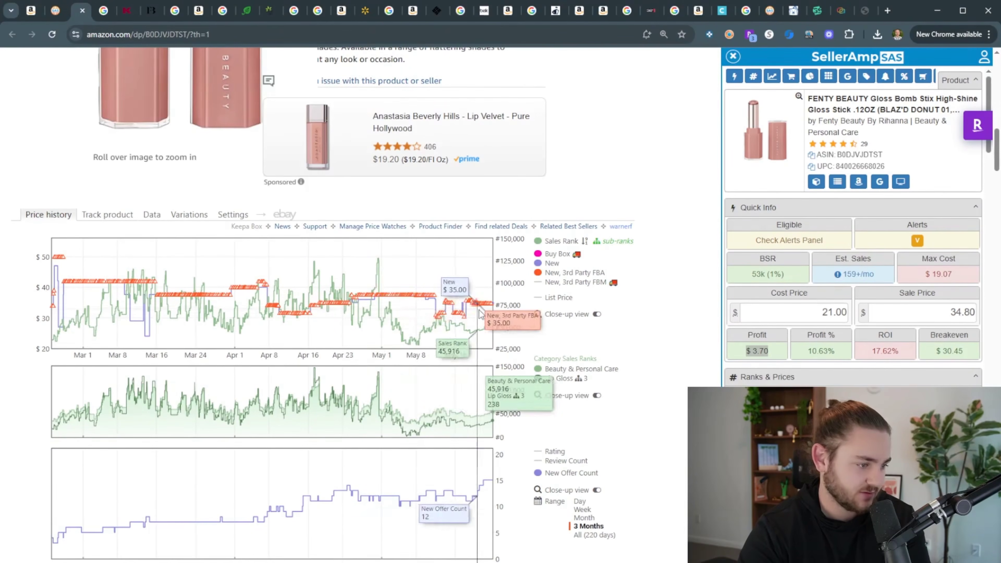
scroll(512, 352, "up", 20)
scroll(866, 355, "down", 10)
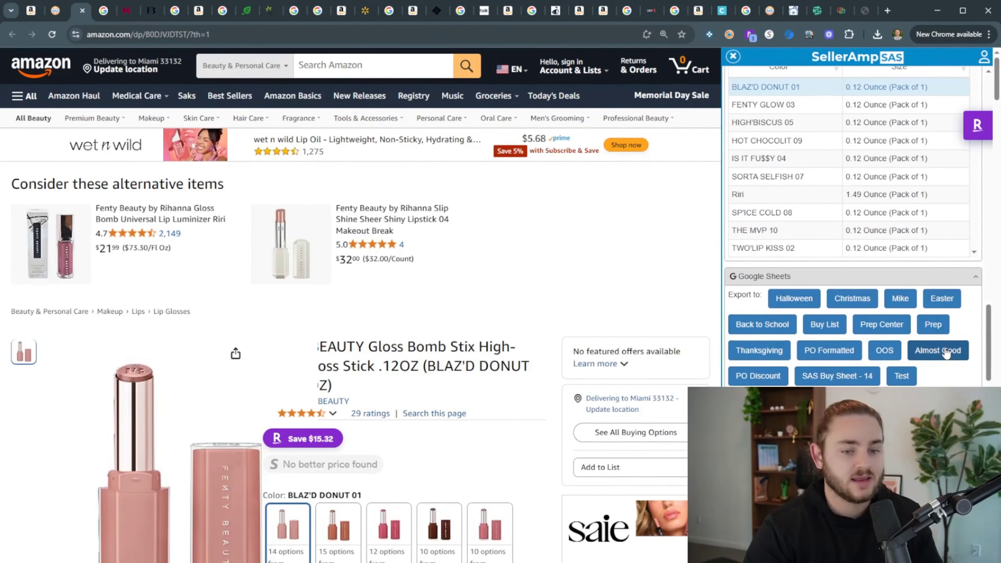
scroll(946, 353, "down", 2)
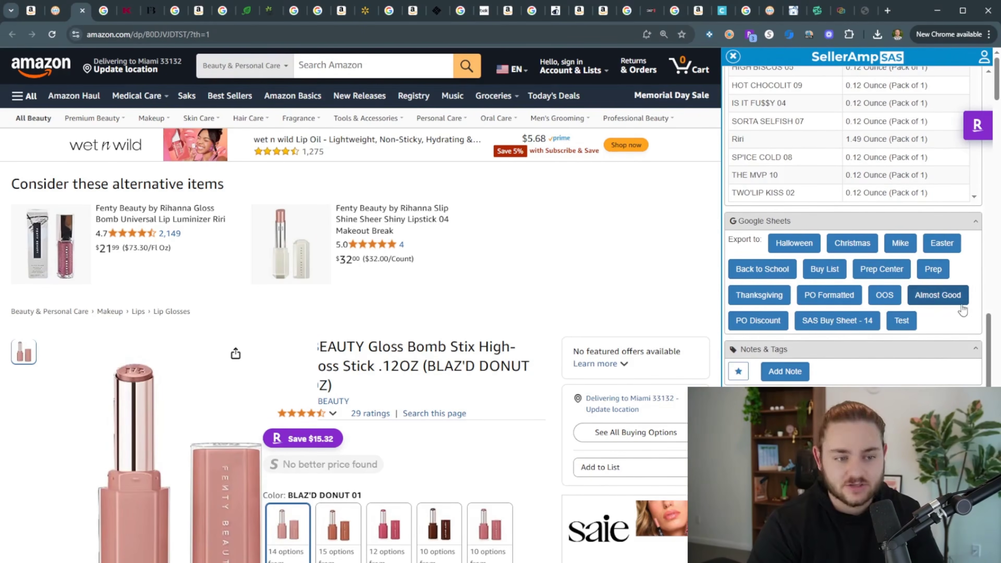
left_click(944, 295)
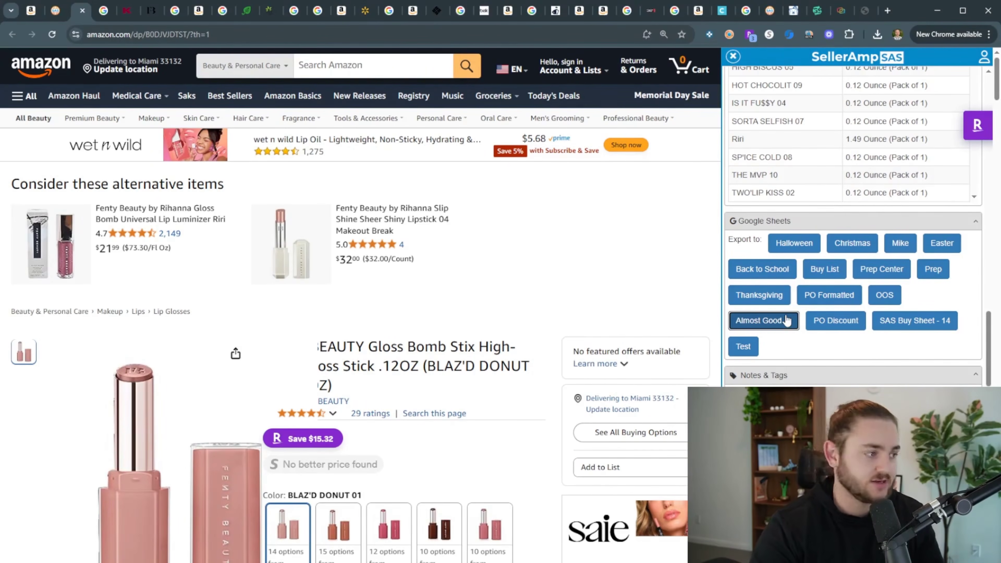
Open the Almost Good sheet and note 'This is good if 20%, only found 15%' in H24
left_click(888, 11)
type("almo")
key("Return")
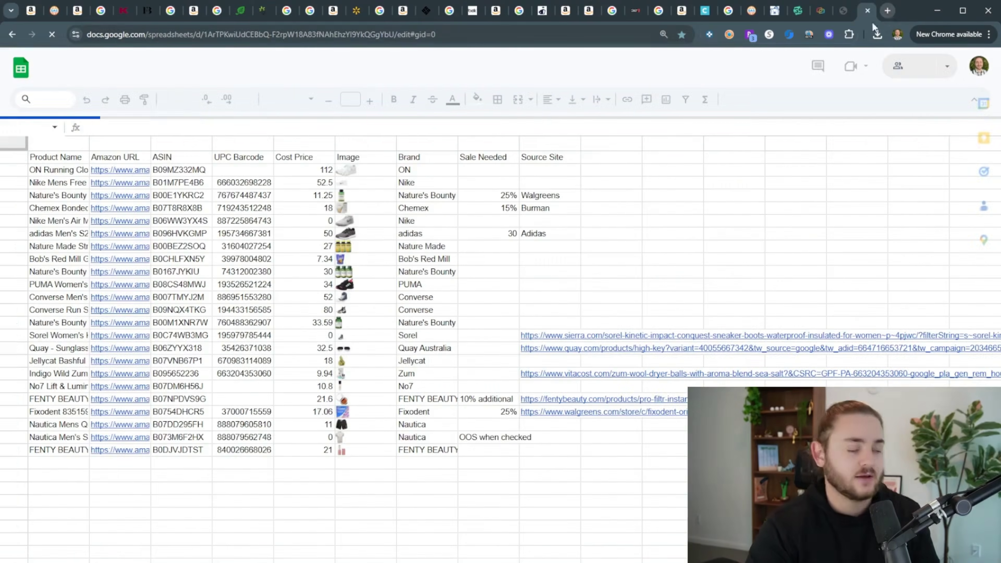
scroll(312, 455, "down", 3)
scroll(335, 437, "up", 3)
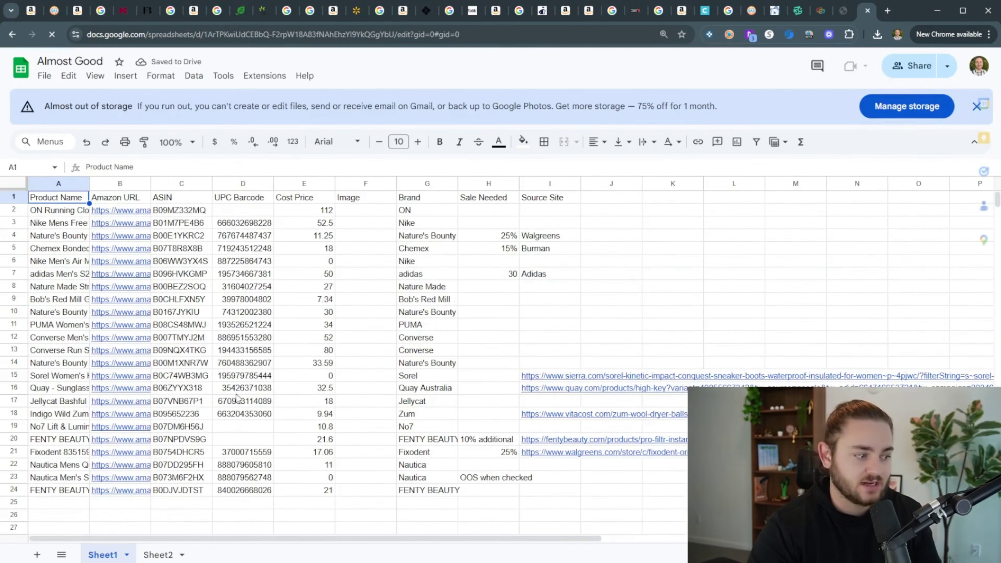
scroll(201, 385, "down", 3)
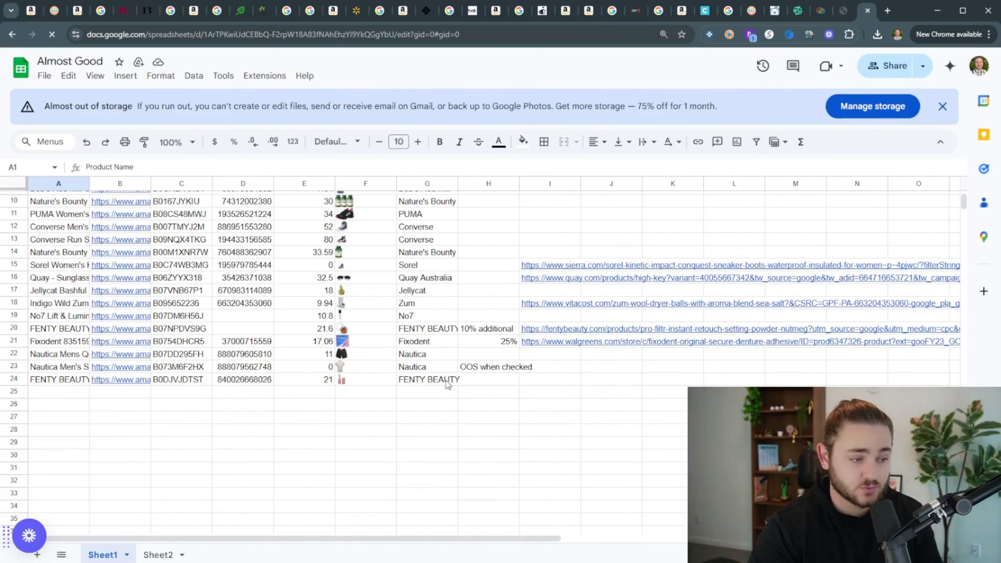
left_click(488, 383)
type("This ")
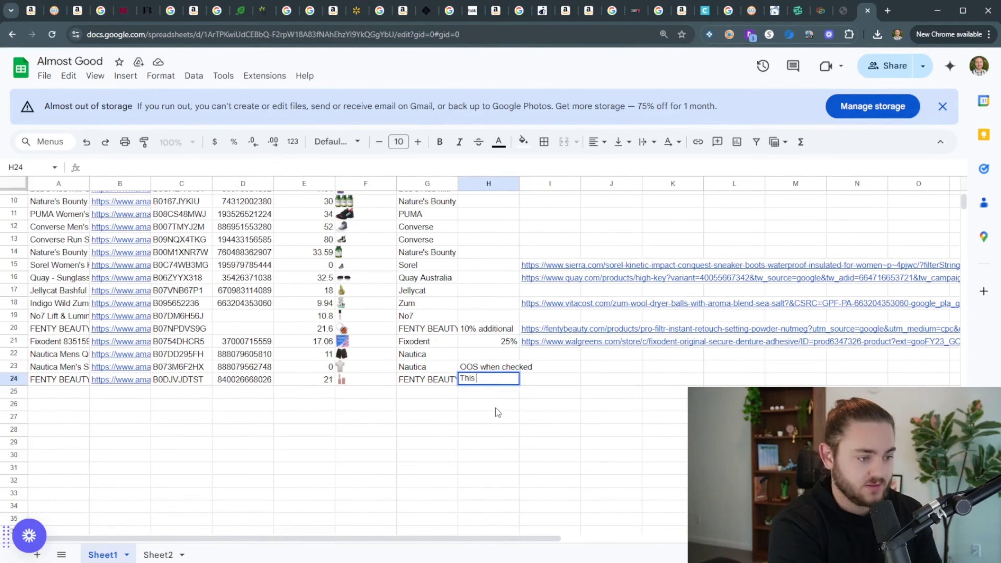
type("is good if 20%")
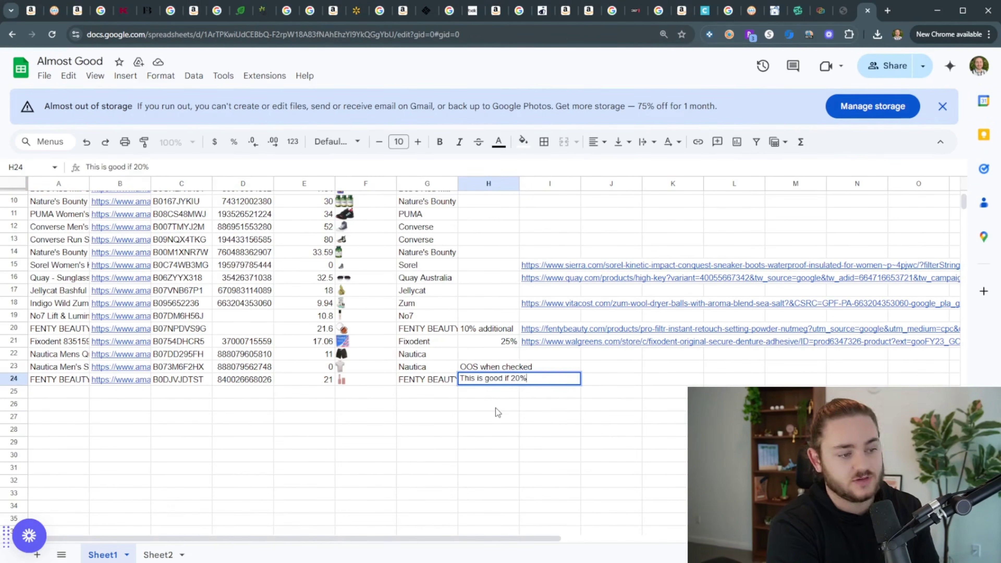
type(", only found 15%")
key("Tab")
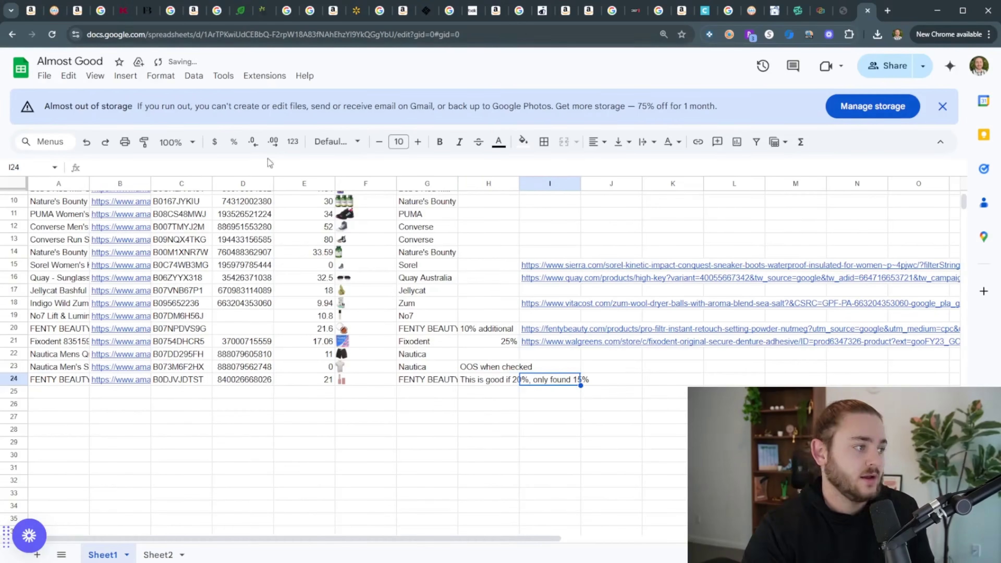
Paste the Fenty product link into I24 and widen column H
left_click(146, 11)
key("alt+Left")
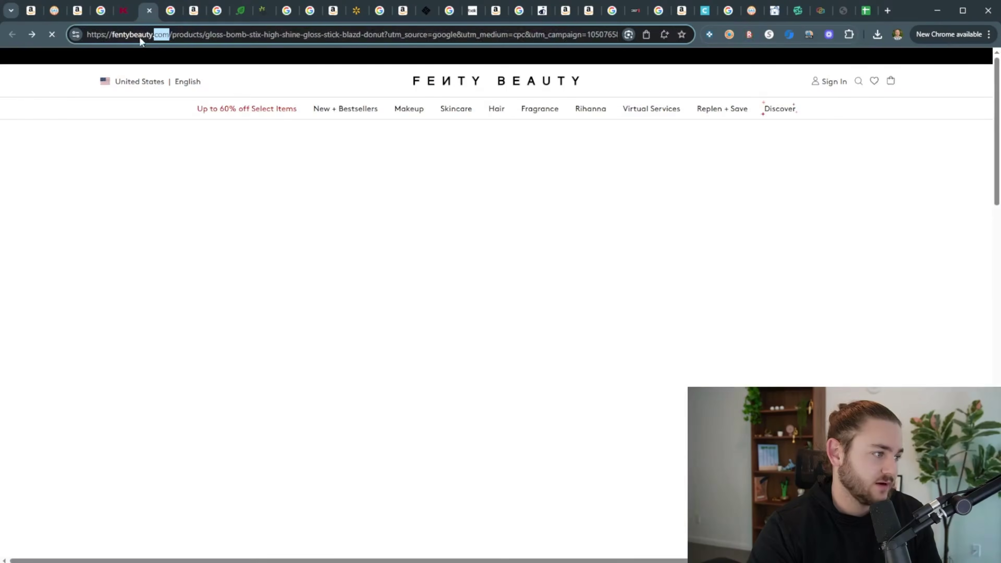
left_click(867, 11)
key("Return")
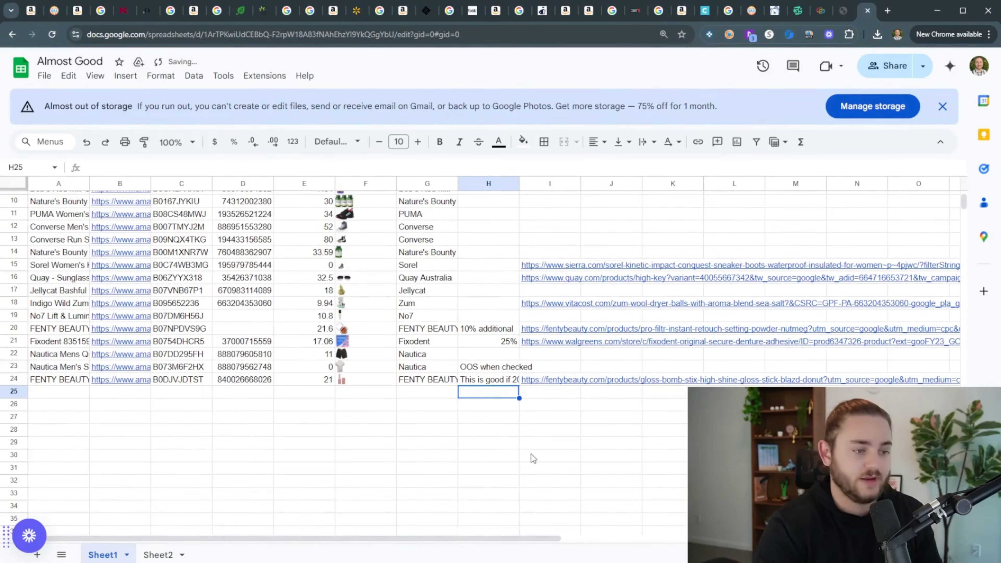
left_click(506, 382)
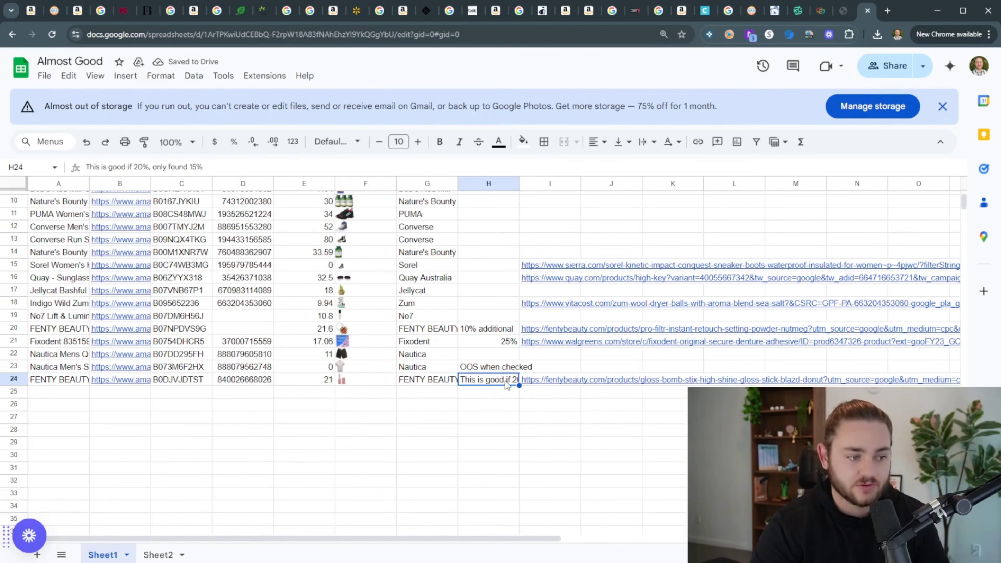
left_click_drag(520, 183, 528, 183)
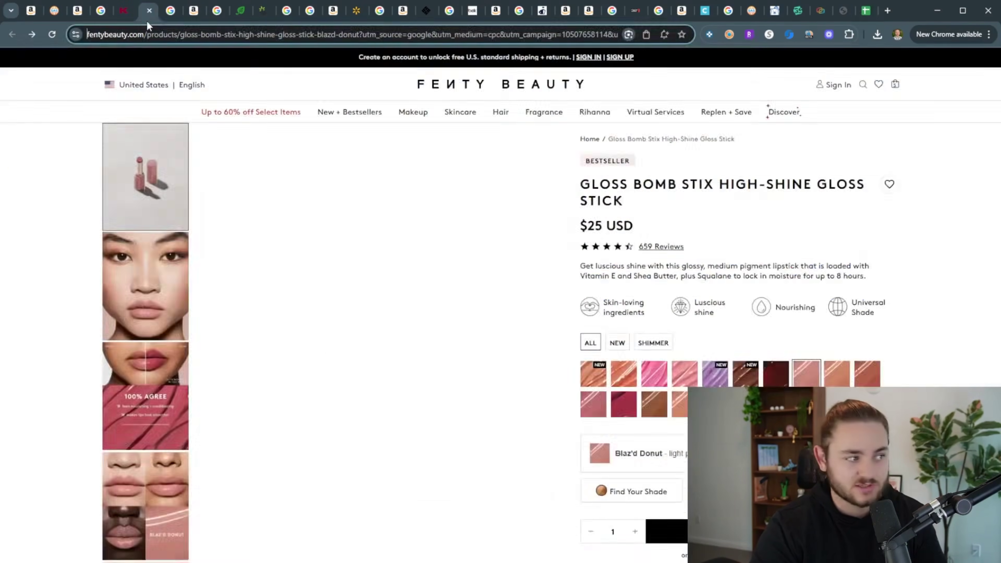
left_click(136, 21)
left_click(79, 16)
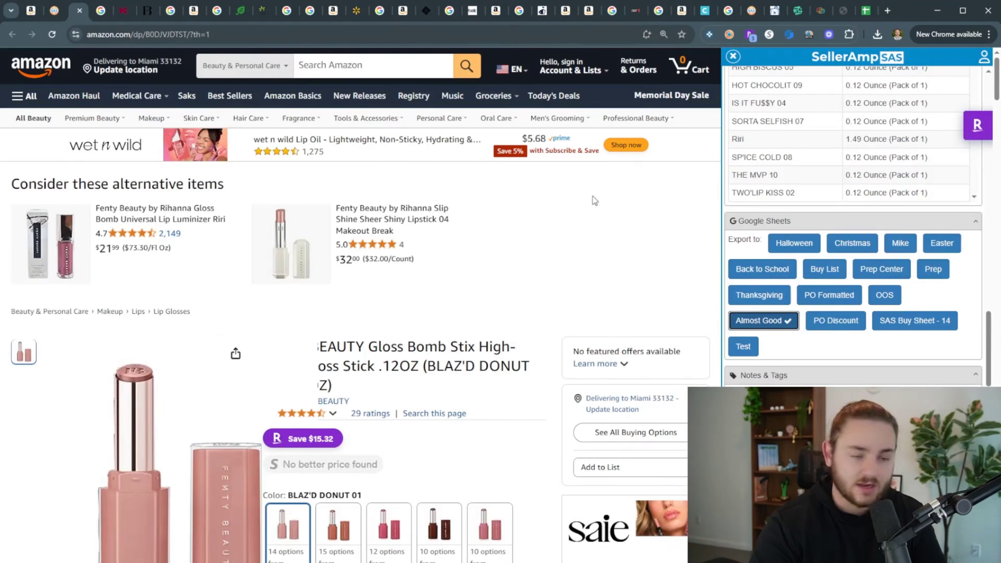
key("ctrl+shift+Tab")
key("ctrl+shift+Tab")
key("ctrl+Tab")
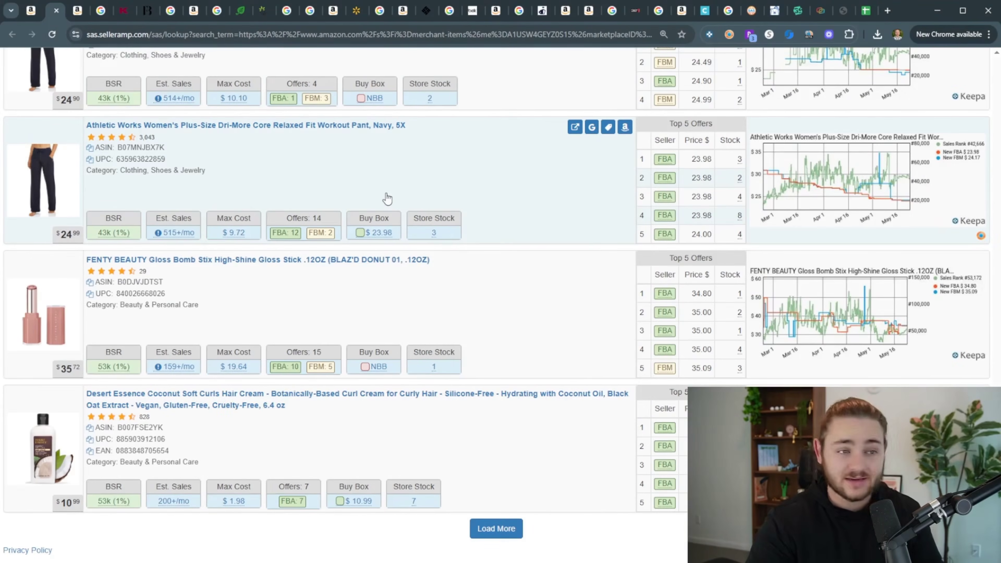
Open cashbackmonitor.com and pull up the Jockey cashback comparison by searching 'jock'
left_click(887, 10)
type("cashbackmonitor.com")
key("Return")
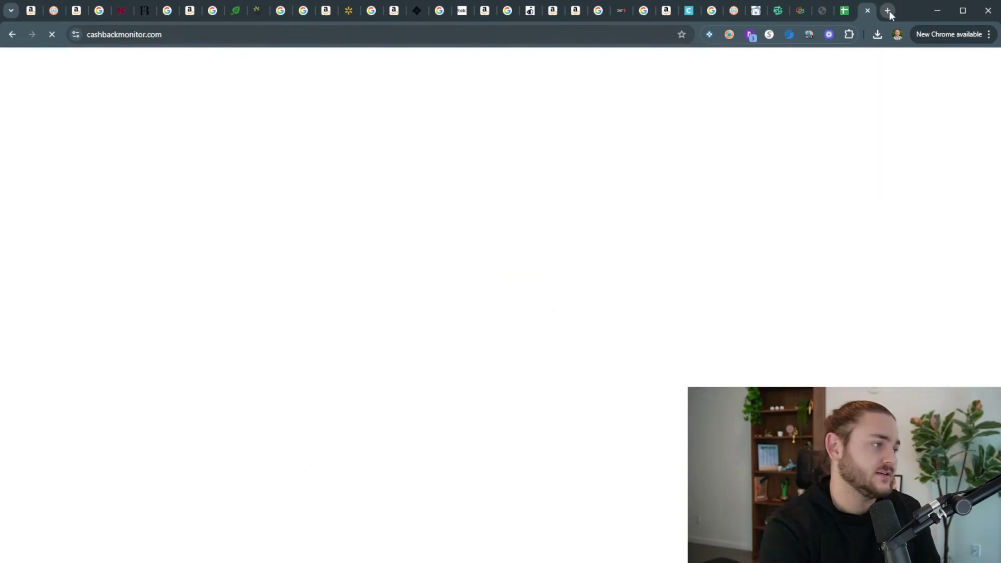
left_click(223, 123)
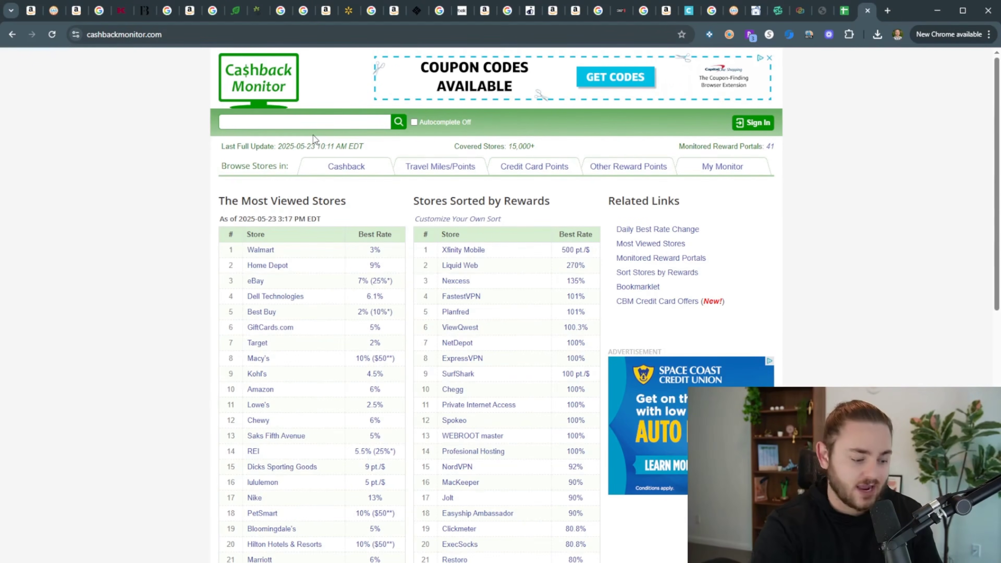
type("jockey")
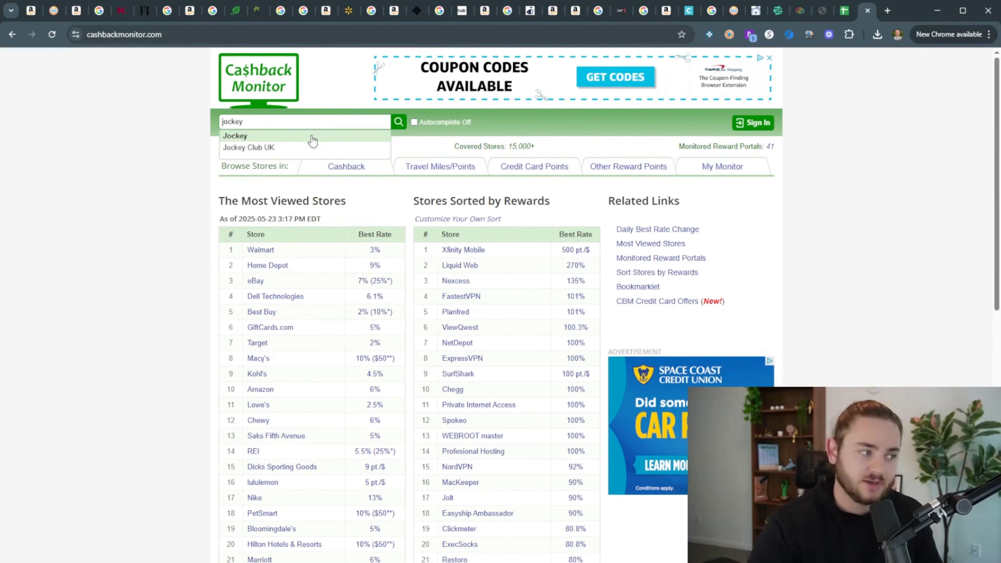
left_click(312, 137)
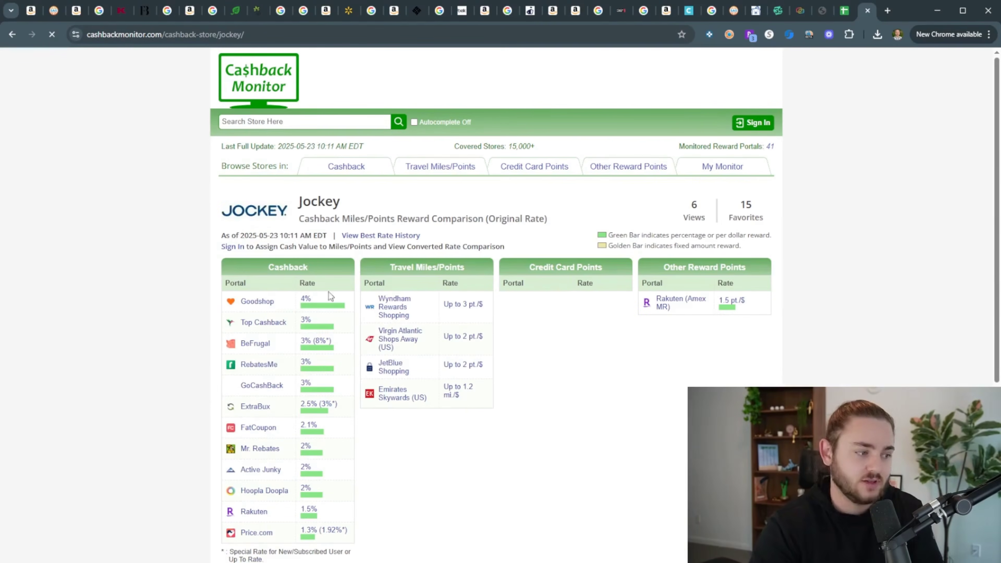
Follow Goodshop's top 4% Jockey offer and return to the comparison page
scroll(272, 347, "down", 1)
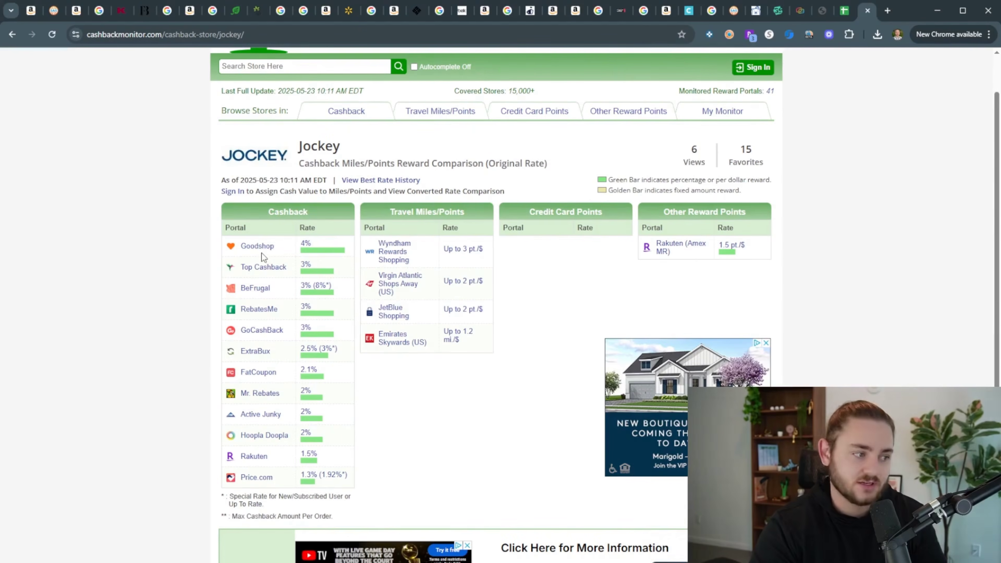
left_click(257, 247)
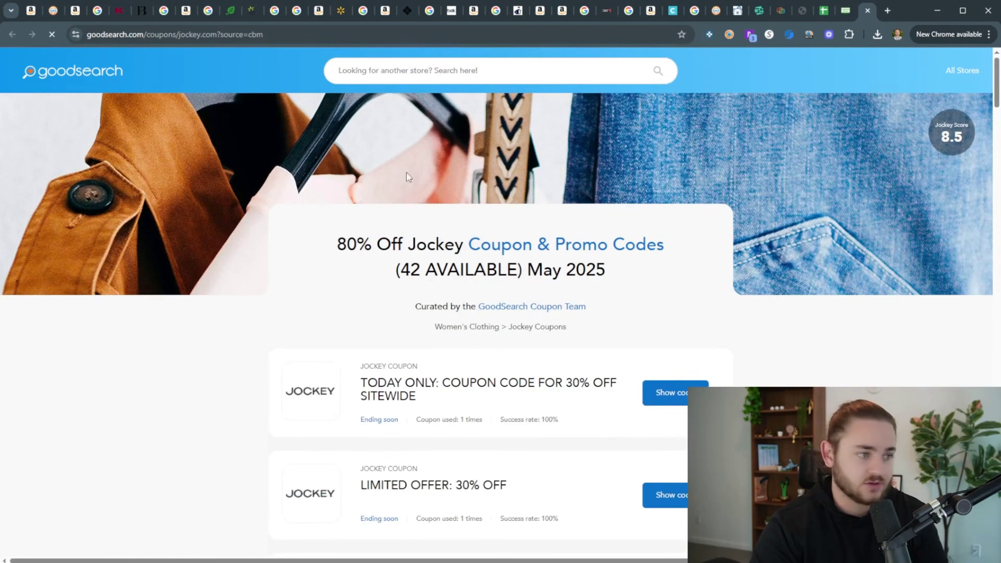
left_click(845, 11)
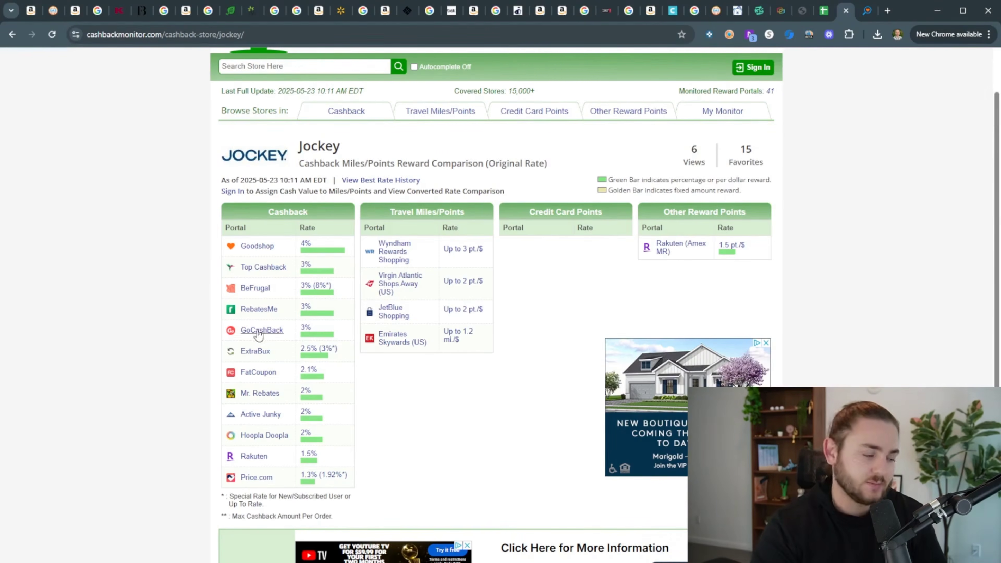
left_click_drag(298, 147, 369, 163)
left_click(350, 148)
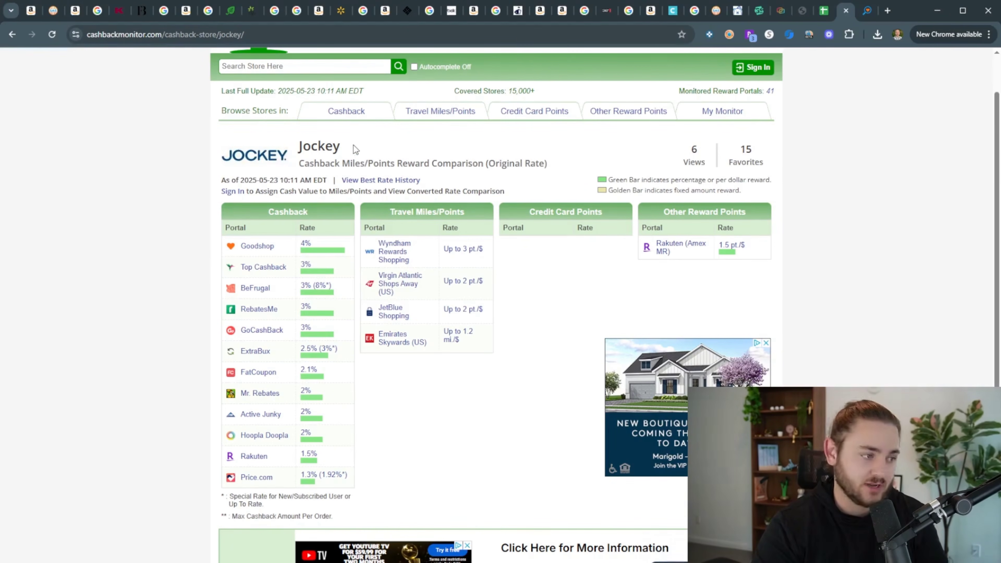